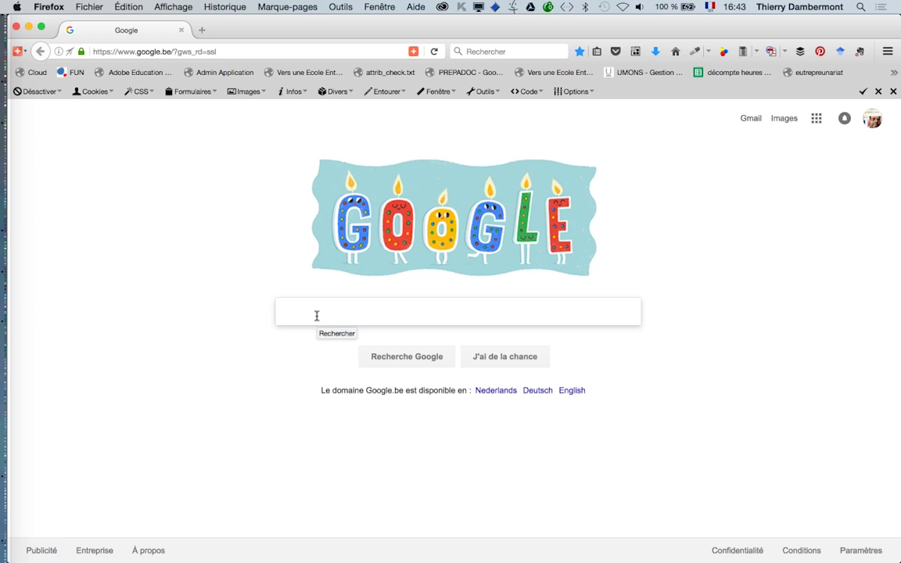
- Search Google for "dog", switch to the image results and show the search filters
text(dog)
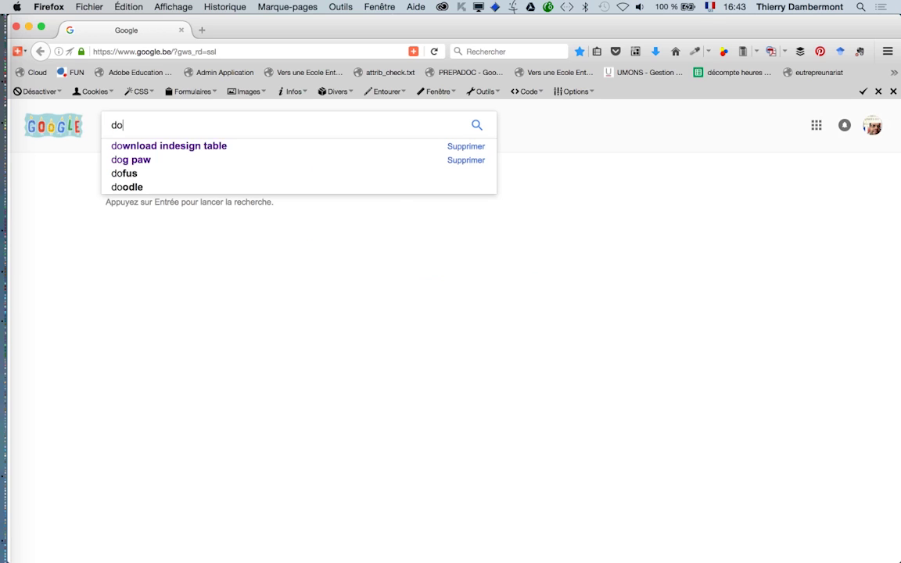
key(Return)
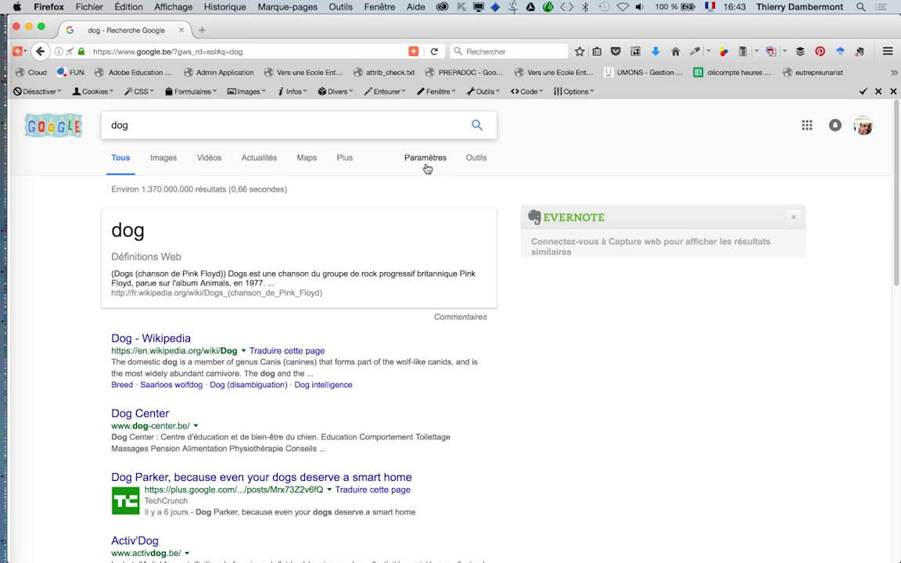
click(162, 160)
click(481, 160)
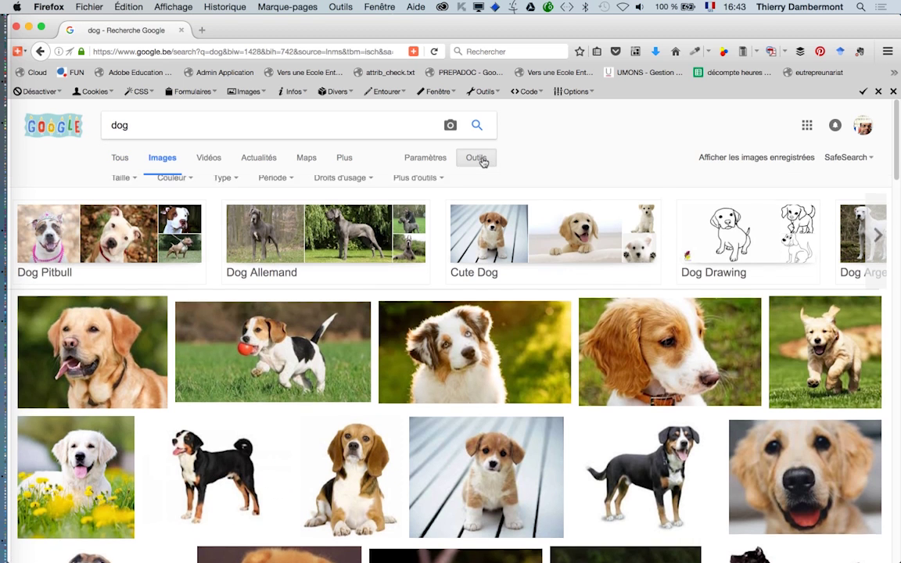
- Filter the dog images by the colour black and the type Images clipart
click(173, 184)
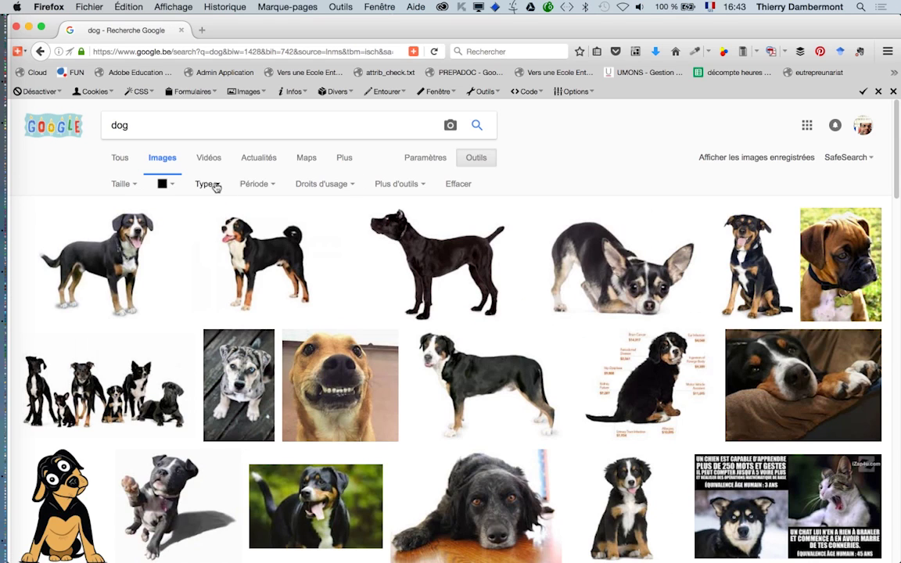
click(207, 186)
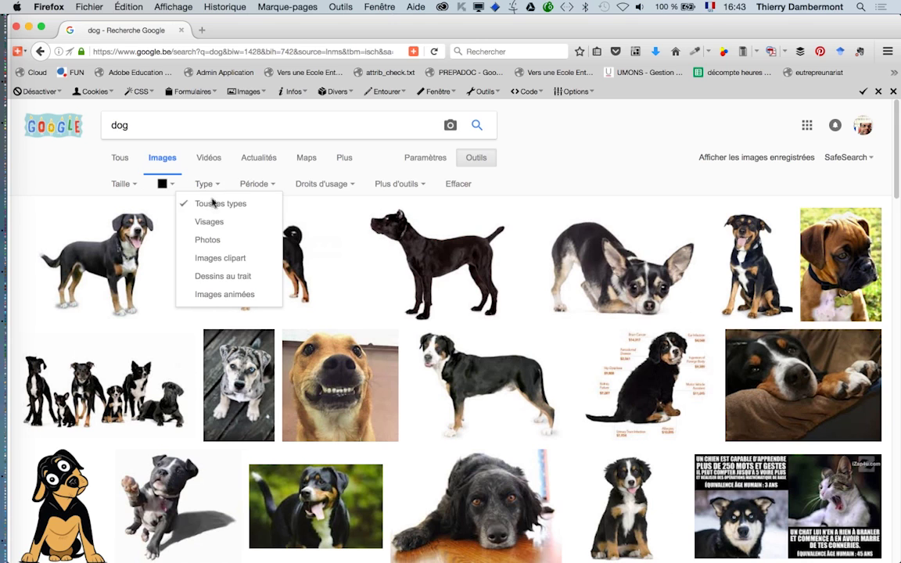
click(222, 259)
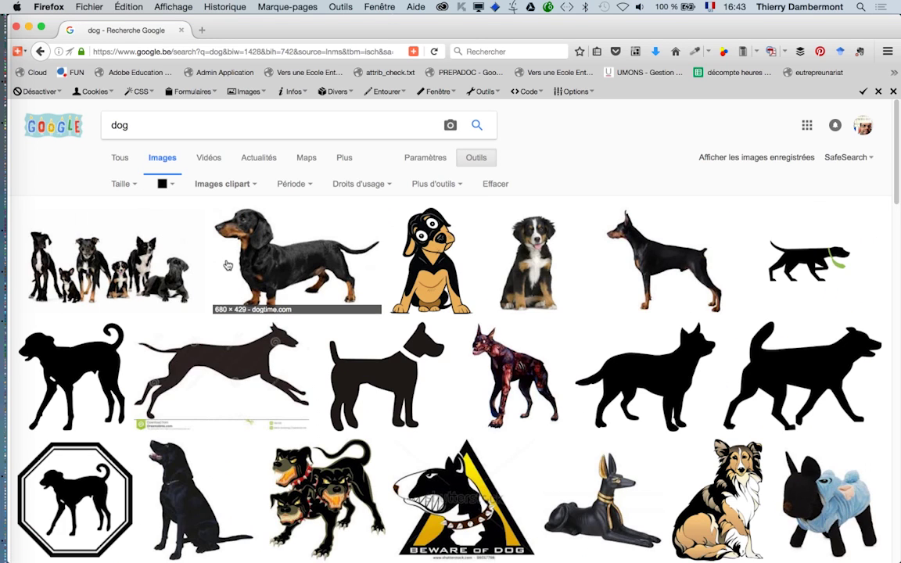
- Look through the black dog clip-art results for a picture with a clear silhouette
scroll(501, 414, down, 1)
scroll(493, 400, down, 1)
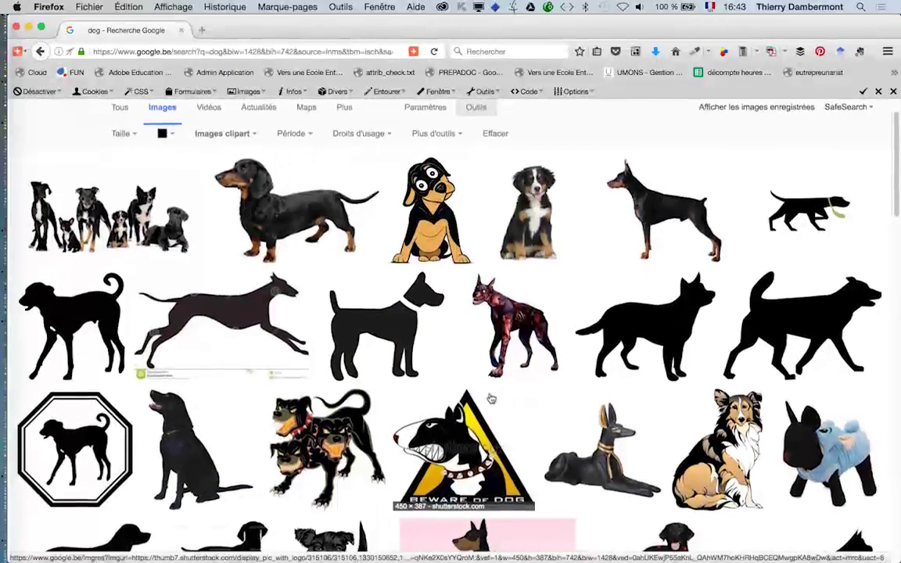
scroll(491, 399, down, 4)
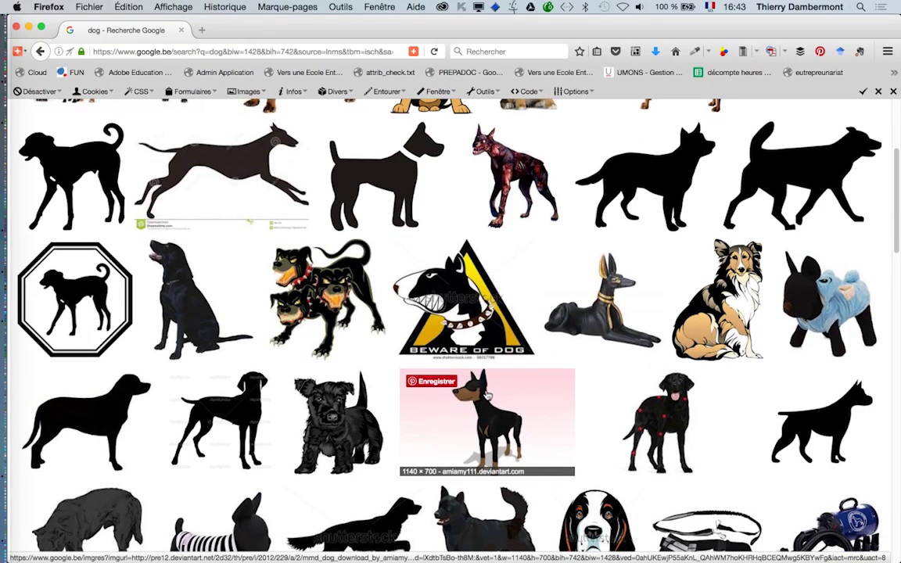
scroll(475, 401, down, 2)
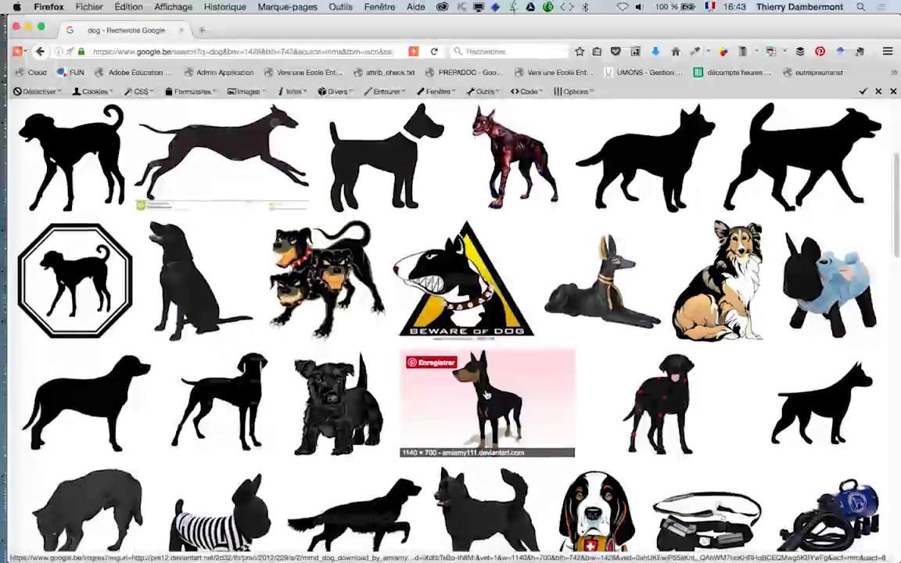
scroll(486, 399, down, 6)
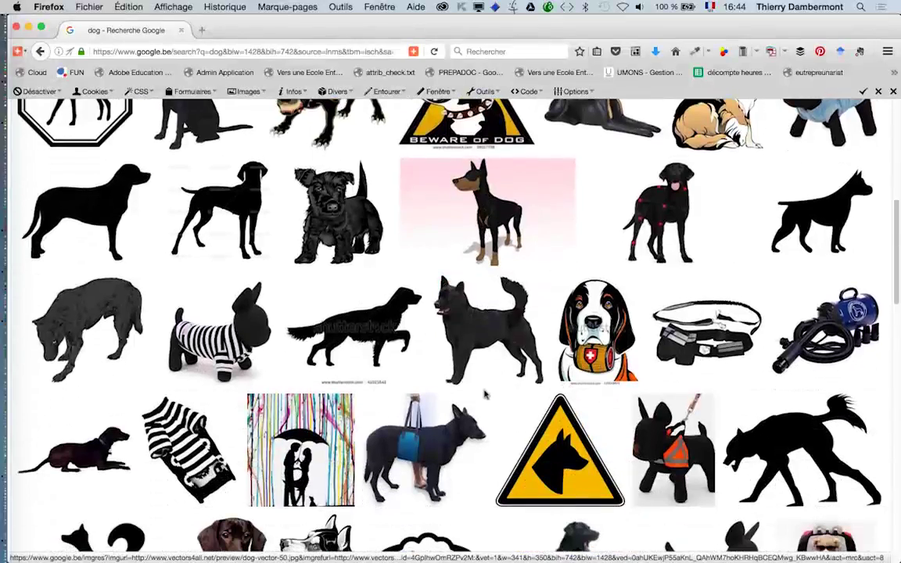
scroll(485, 395, down, 1)
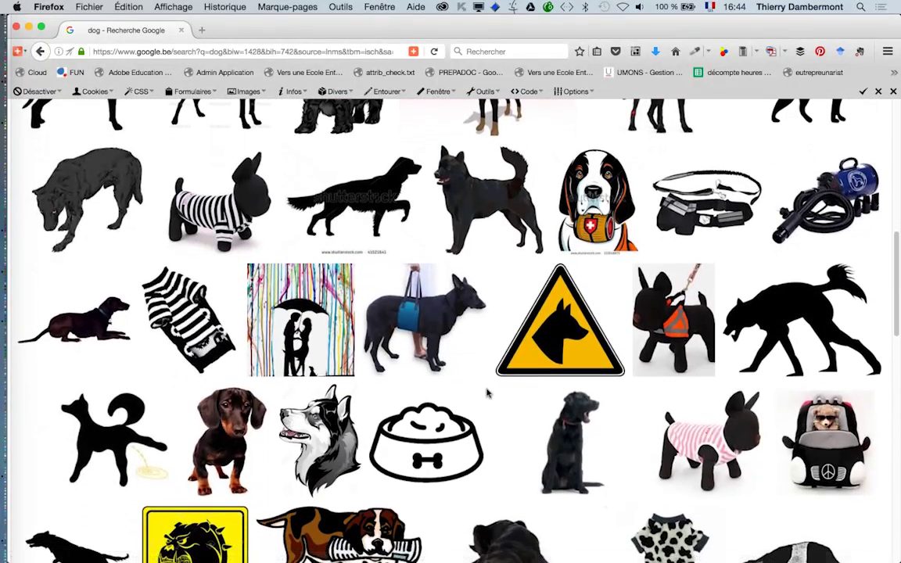
scroll(487, 386, down, 1)
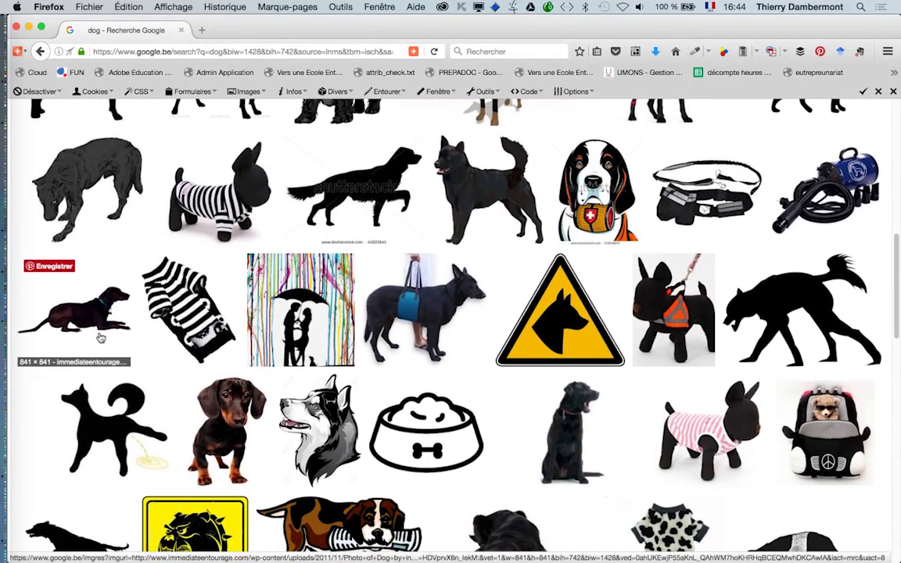
scroll(373, 389, down, 2)
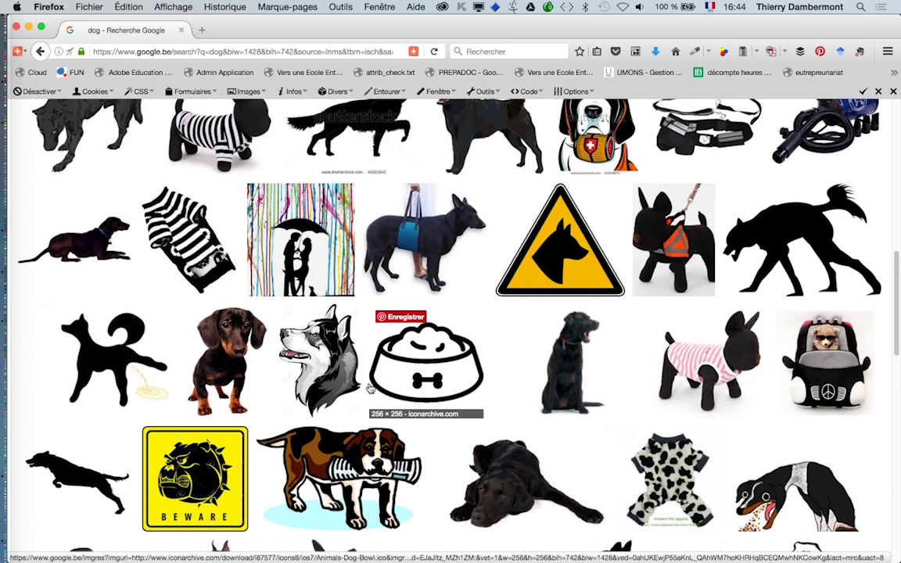
scroll(373, 389, down, 3)
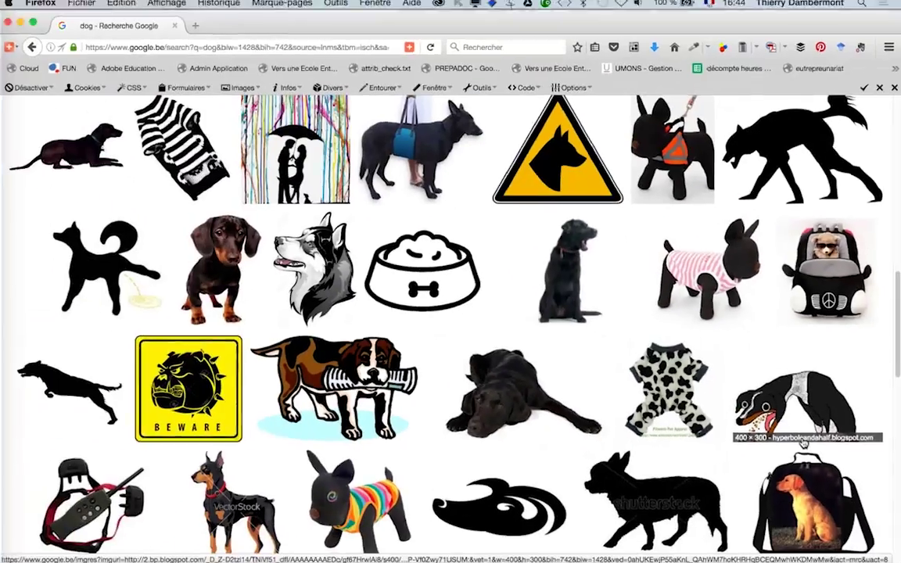
scroll(397, 313, up, 2)
scroll(397, 313, up, 3)
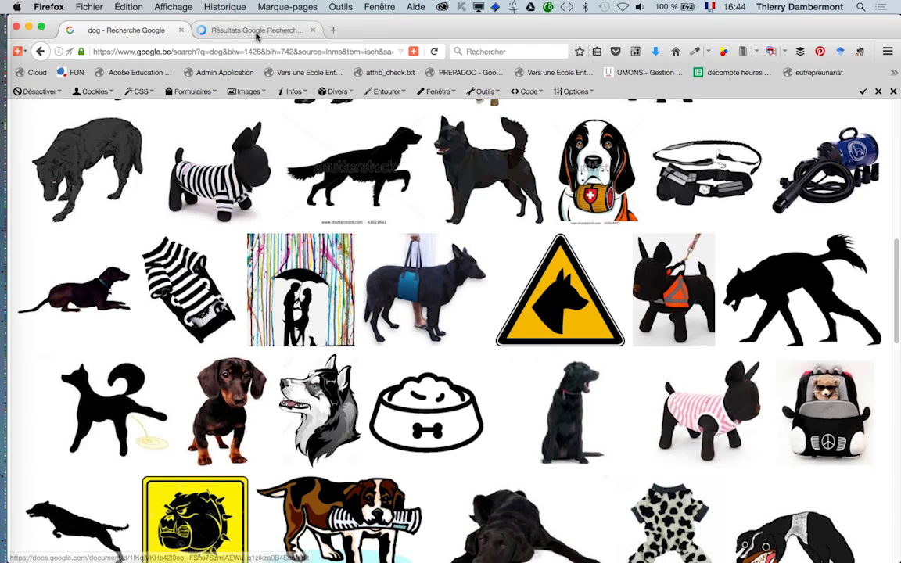
- Open the sitting, yawning black dog picture at full size and save it as yawning-dog.png in the folder "les objets ancrés dans InDesign"
click(250, 30)
click(717, 275)
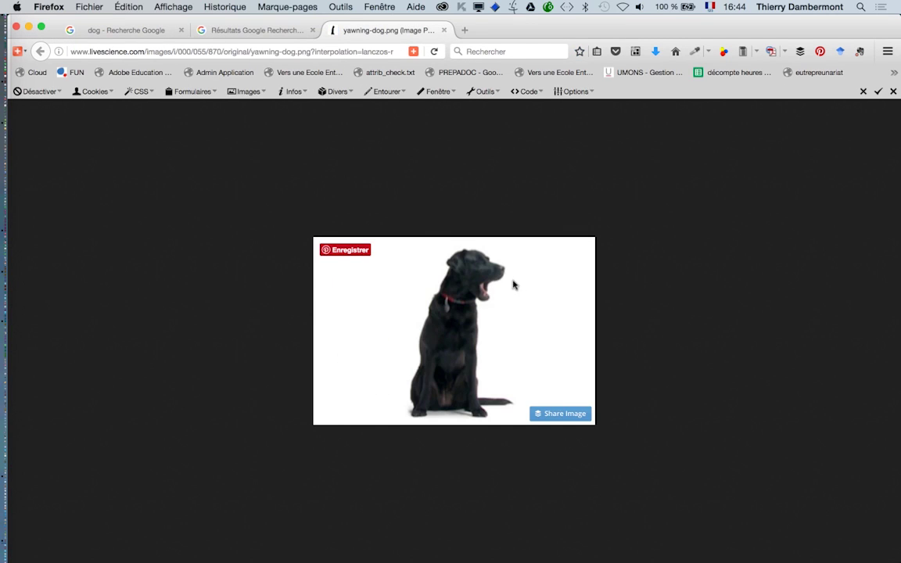
right_click(489, 291)
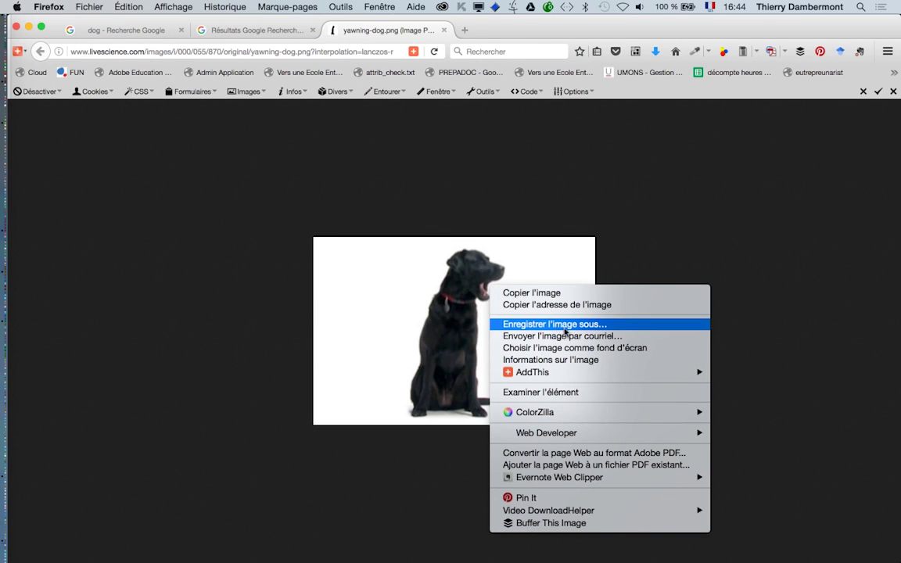
click(563, 326)
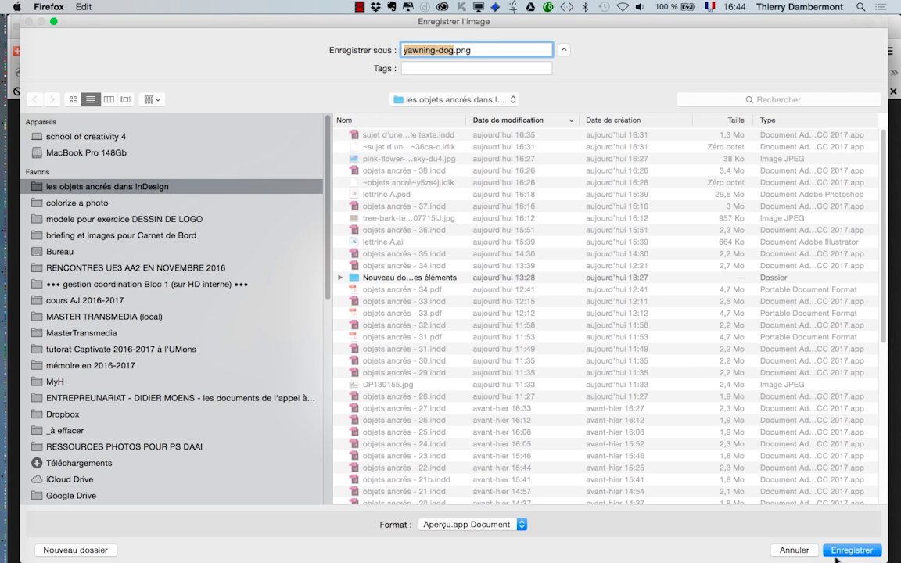
click(852, 550)
- Switch to Illustrator and reset the Les indispensables workspace
key(super+Tab)
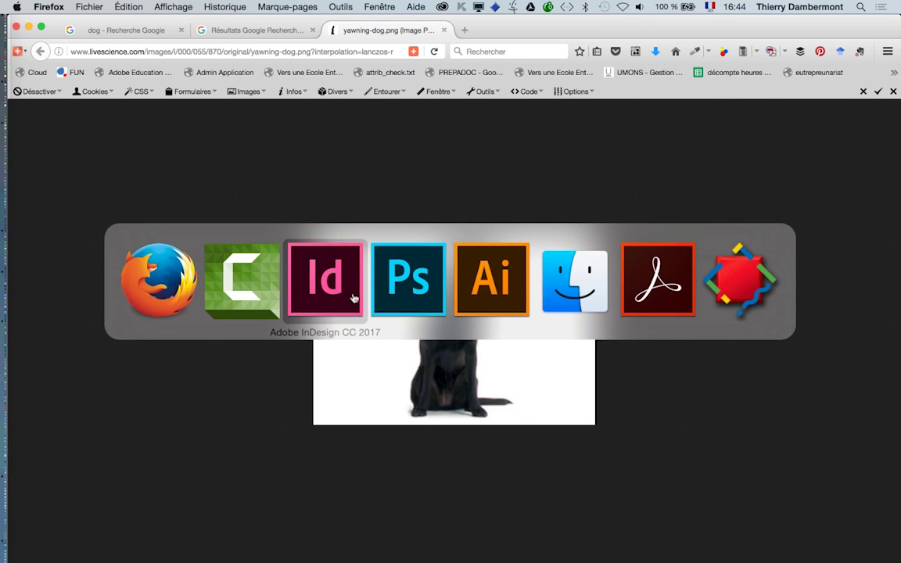
click(492, 279)
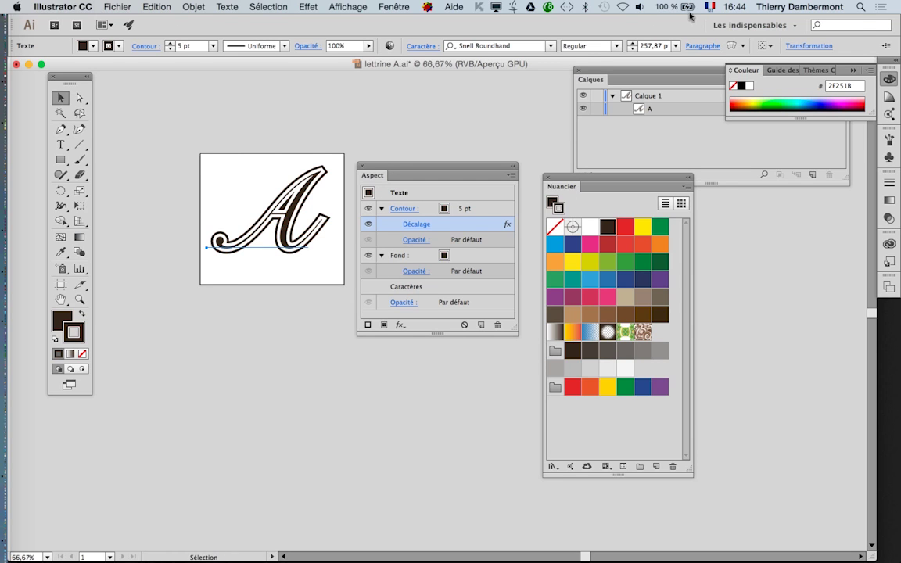
click(753, 25)
click(771, 177)
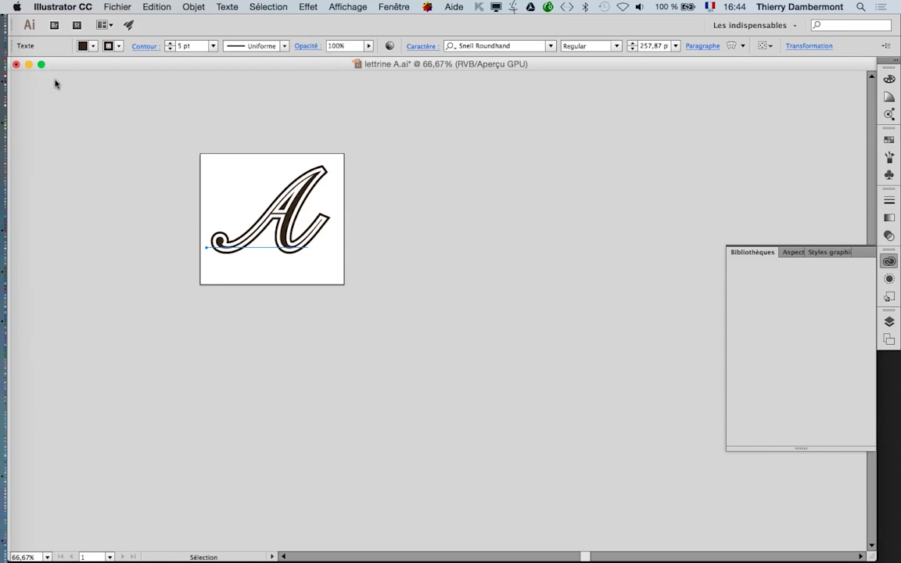
- Create a new blank portrait document in RGB colour mode
click(118, 7)
click(130, 21)
click(538, 430)
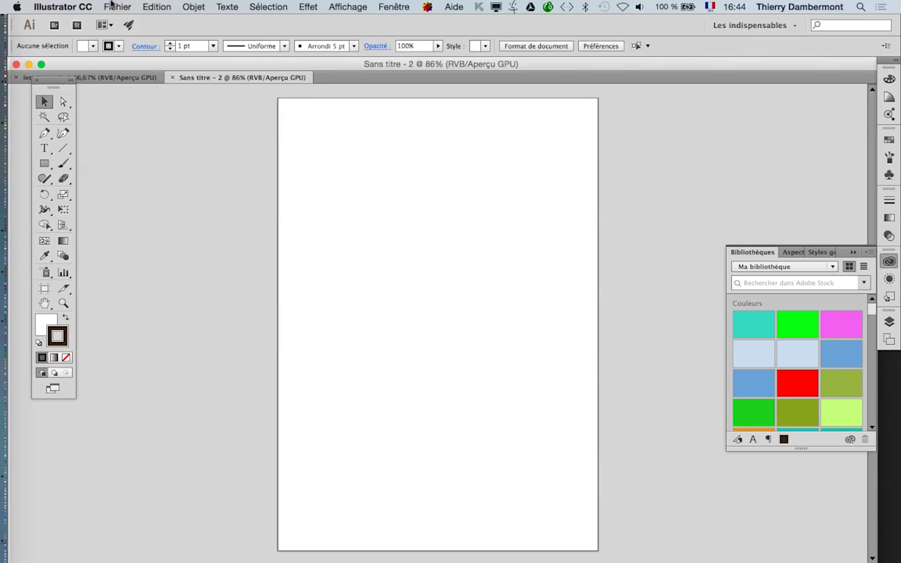
- Import yawning-dog.png as a linked image and place it about 175 mm wide on the upper part of the artboard
click(118, 7)
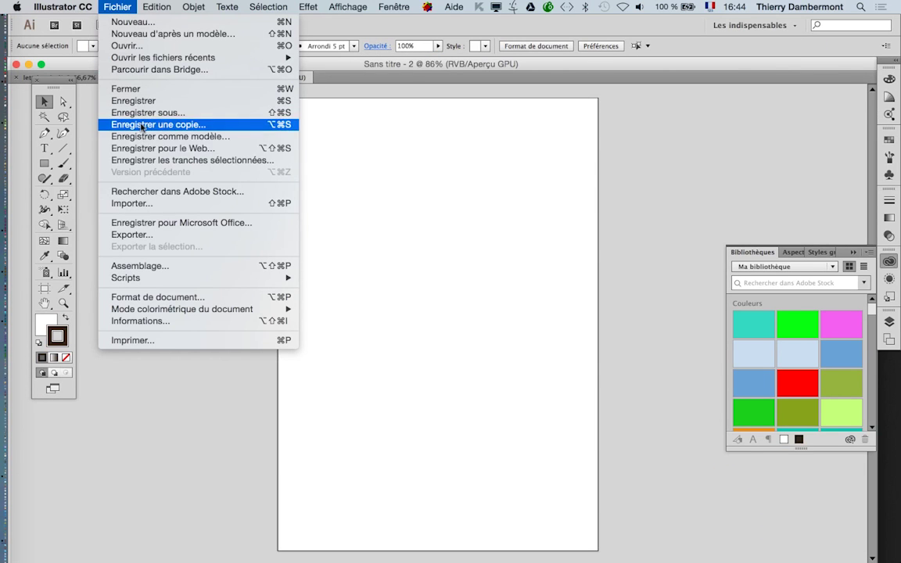
click(180, 204)
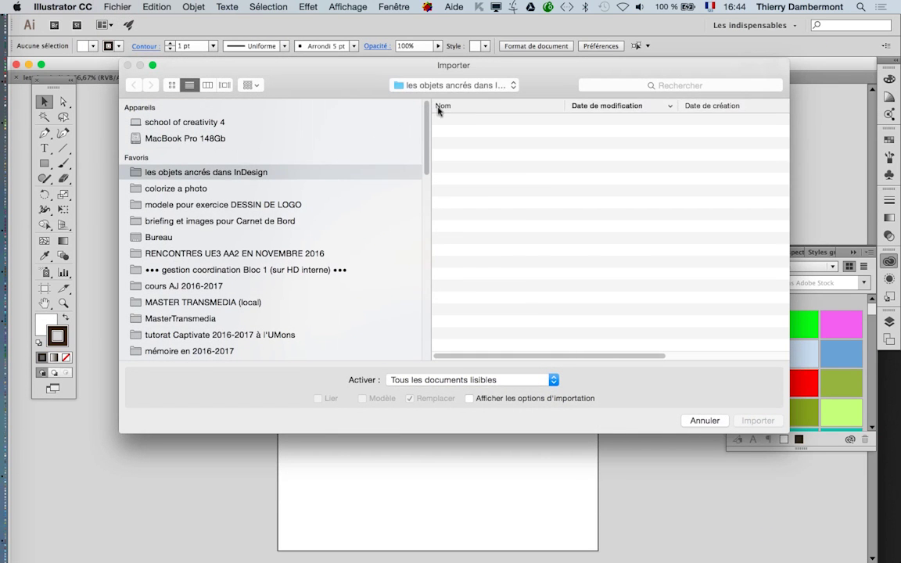
click(462, 123)
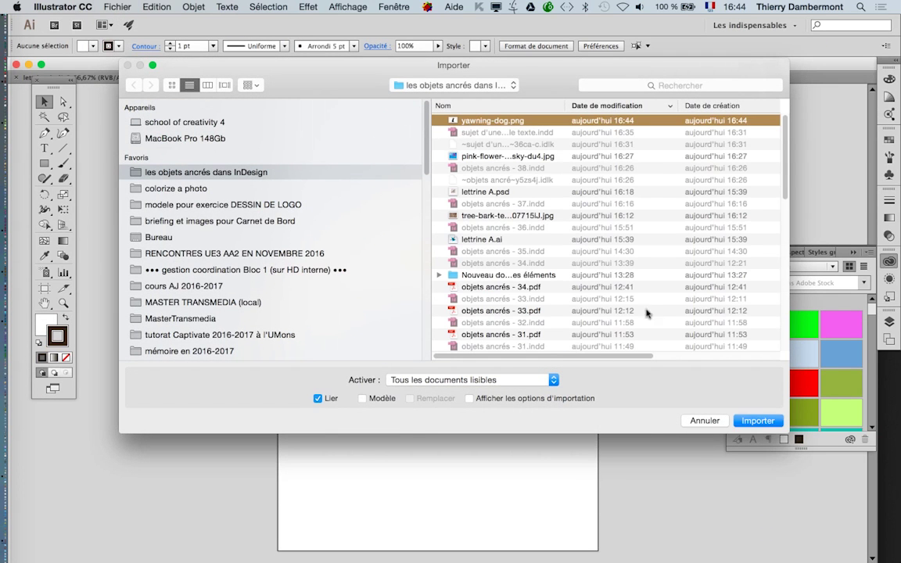
click(758, 421)
drag(302, 137, 555, 457)
- Deselect the placed dog image and show the transparency grid
click(45, 101)
key(super+shift+a)
click(353, 7)
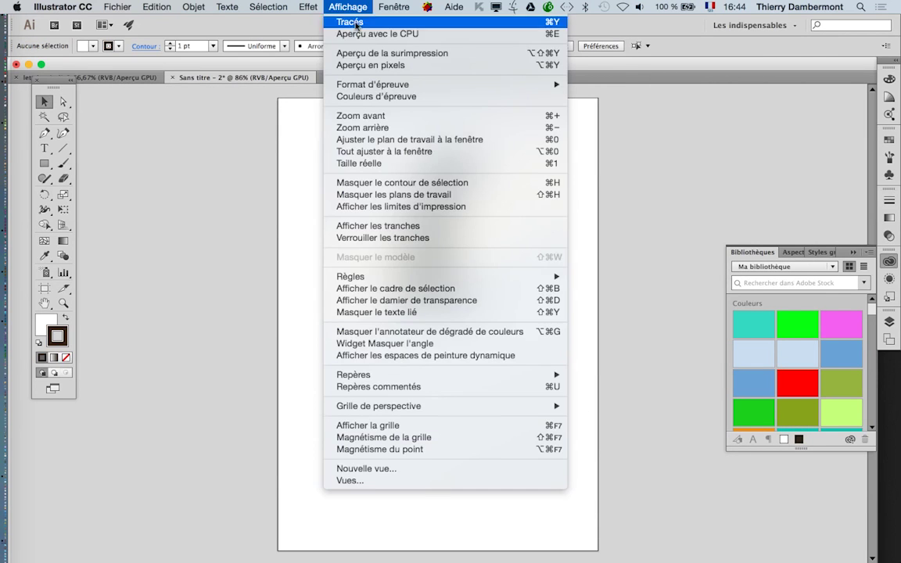
click(409, 301)
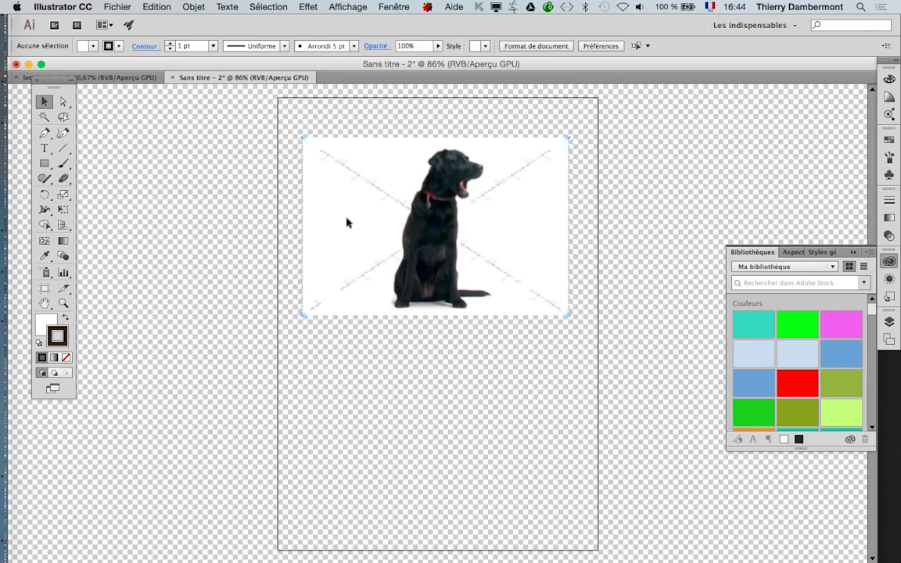
- Trace the dog image in Noir et blanc mode with a threshold of 128, ignoring white
click(346, 223)
click(394, 7)
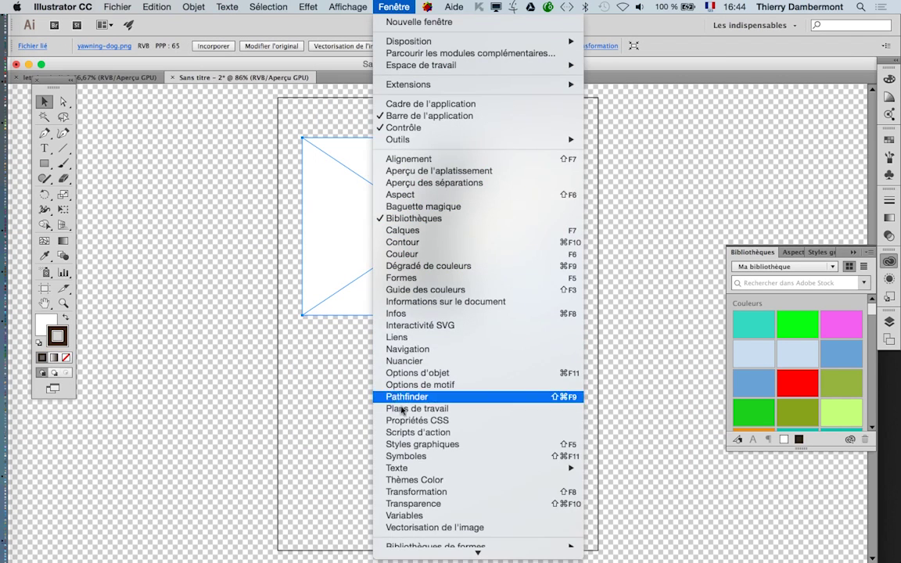
click(461, 528)
drag(533, 146, 729, 110)
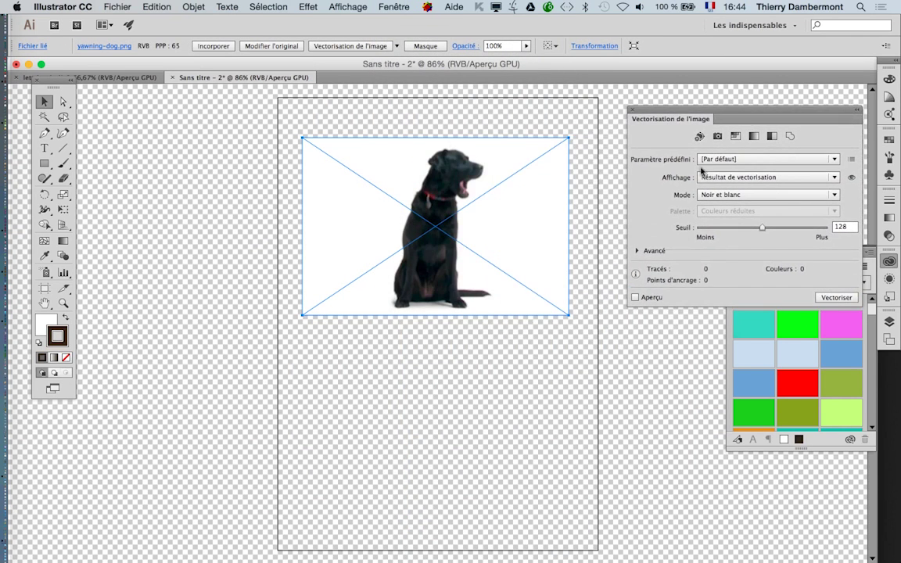
click(658, 298)
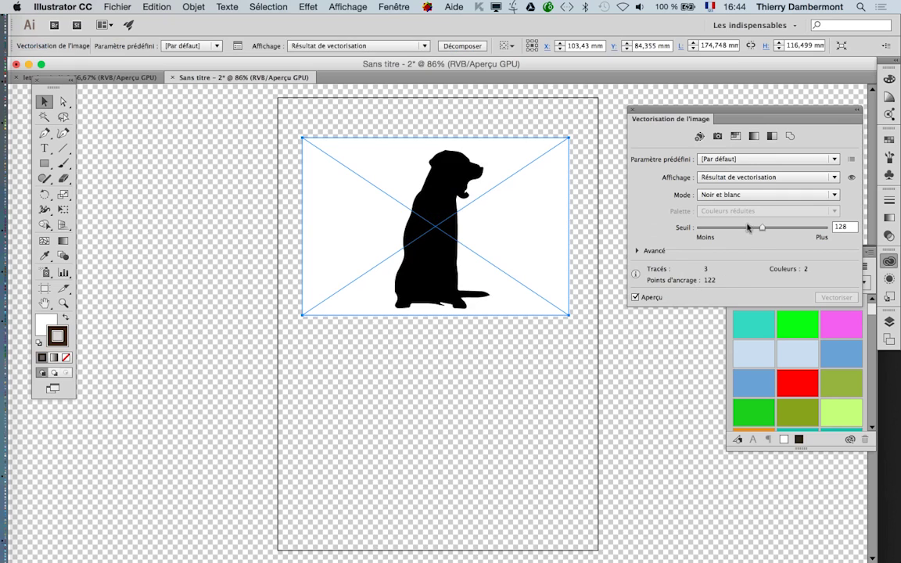
click(638, 251)
click(702, 394)
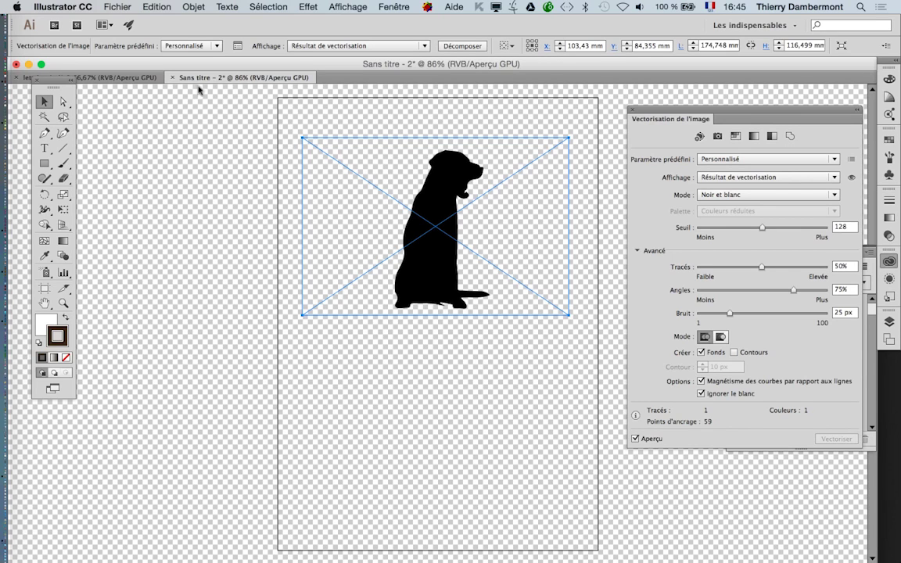
- Expand the dog's image tracing into editable vector paths
click(126, 6)
mouse_move(195, 7)
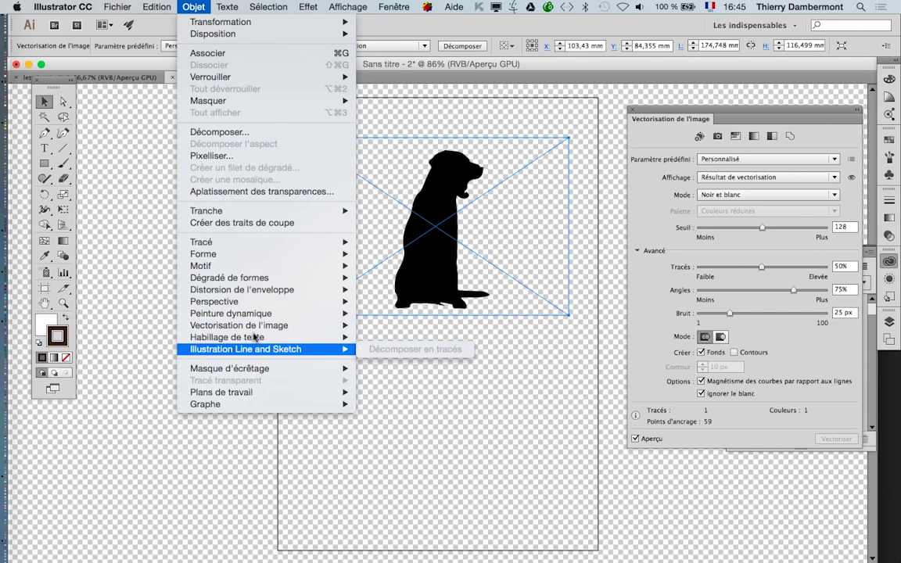
mouse_move(289, 325)
click(401, 368)
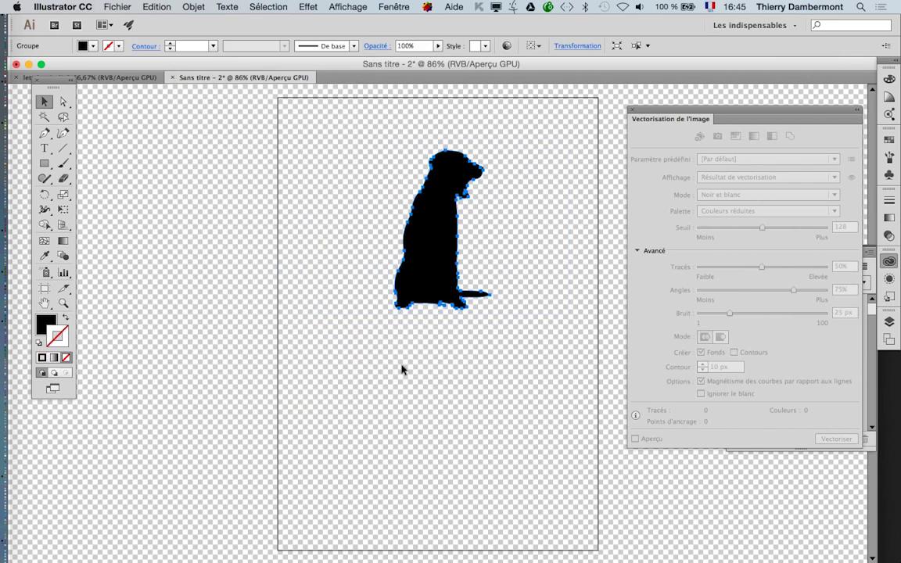
- Delete the anchor points forming the stray spike on the dog silhouette's underside, between the legs
scroll(483, 198, up, 4)
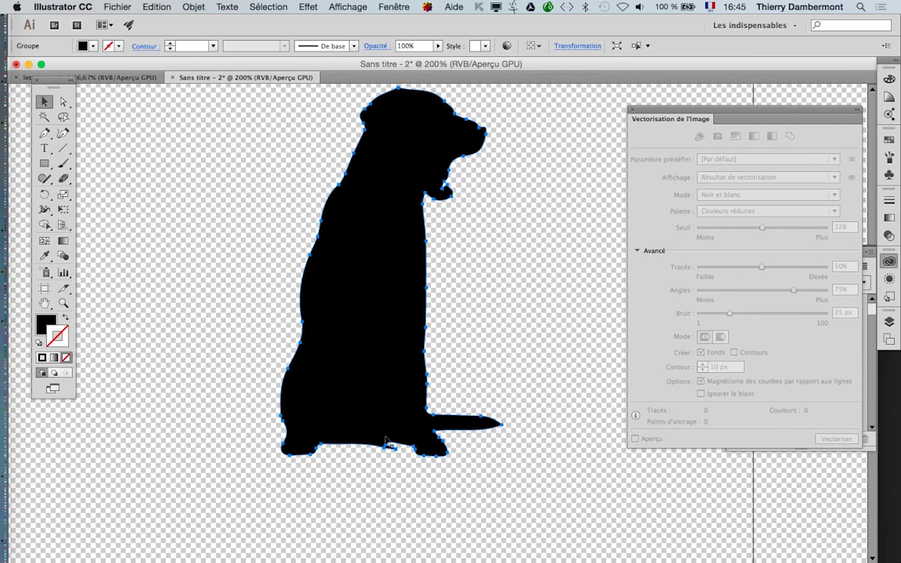
scroll(388, 438, up, 2)
click(389, 468)
key(a)
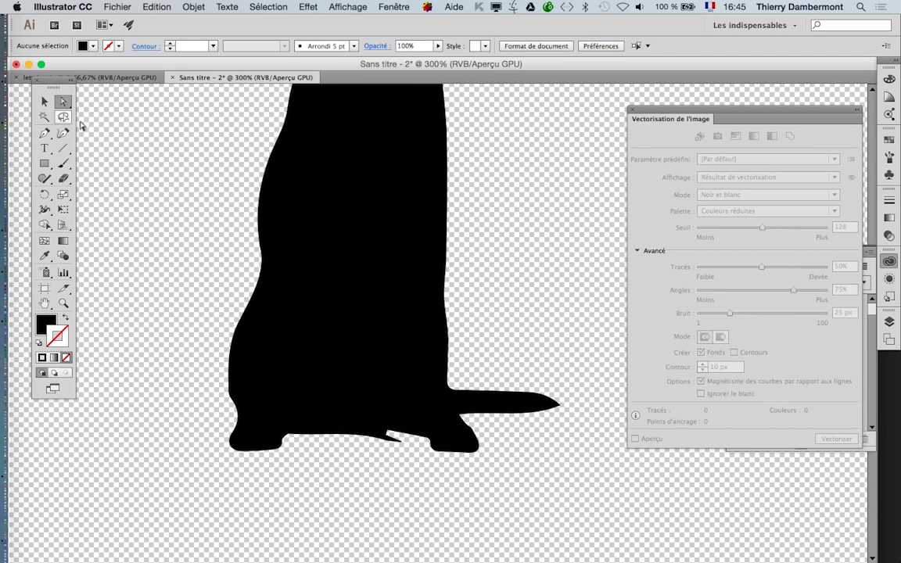
click(400, 443)
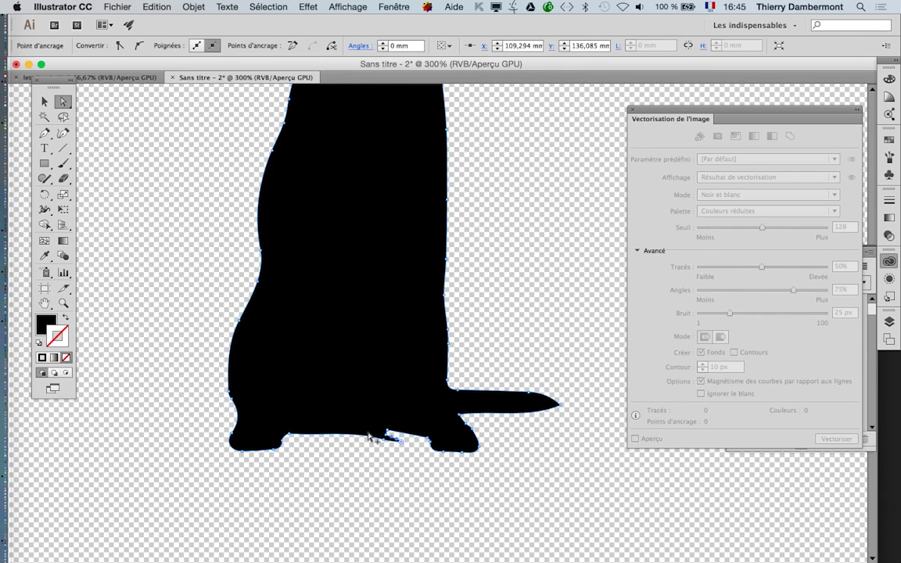
scroll(421, 479, up, 1)
click(47, 138)
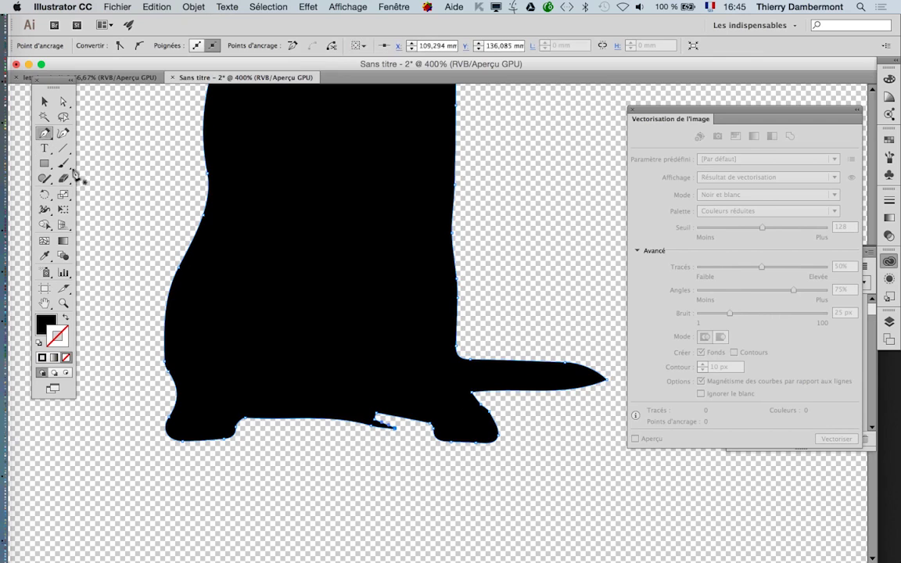
scroll(396, 434, up, 4)
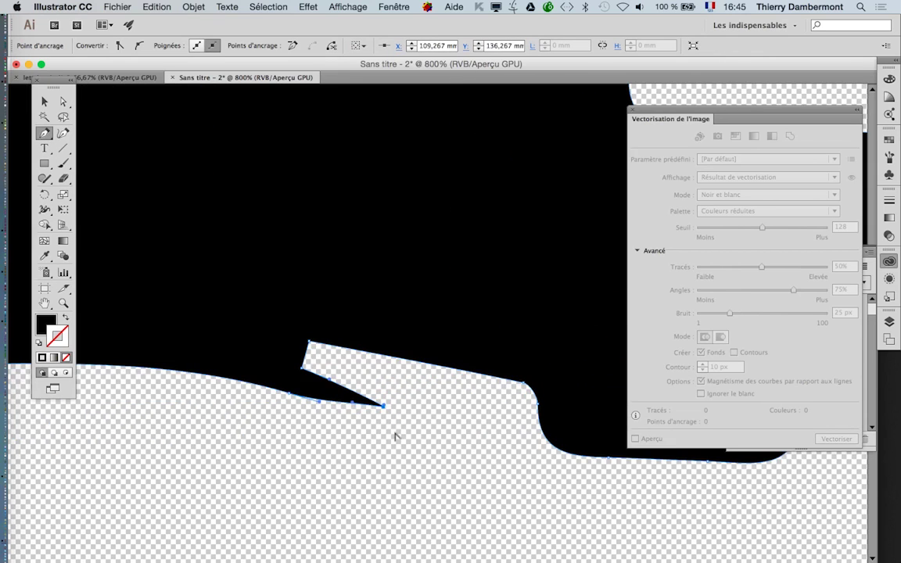
click(385, 408)
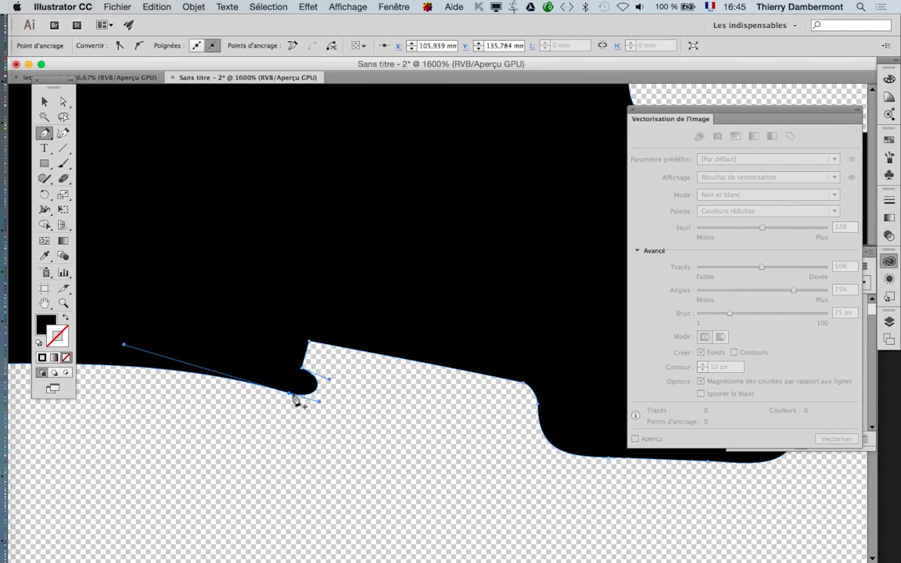
click(289, 395)
- Reshape the remaining curves on the dog's underside into a smoother contour between the legs
click(62, 101)
drag(329, 381, 267, 342)
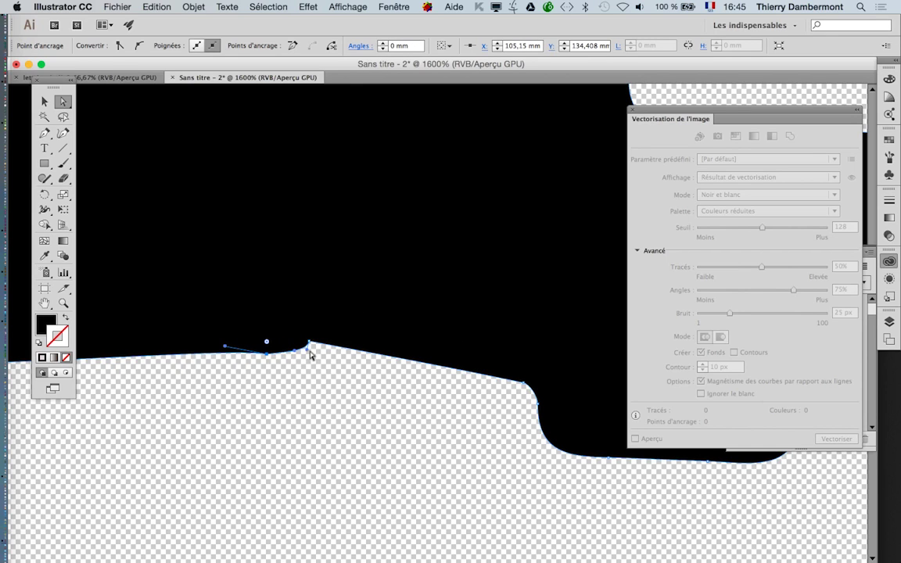
mouse_move(295, 354)
mouse_down()
mouse_move(286, 342)
mouse_move(309, 356)
mouse_up()
click(303, 370)
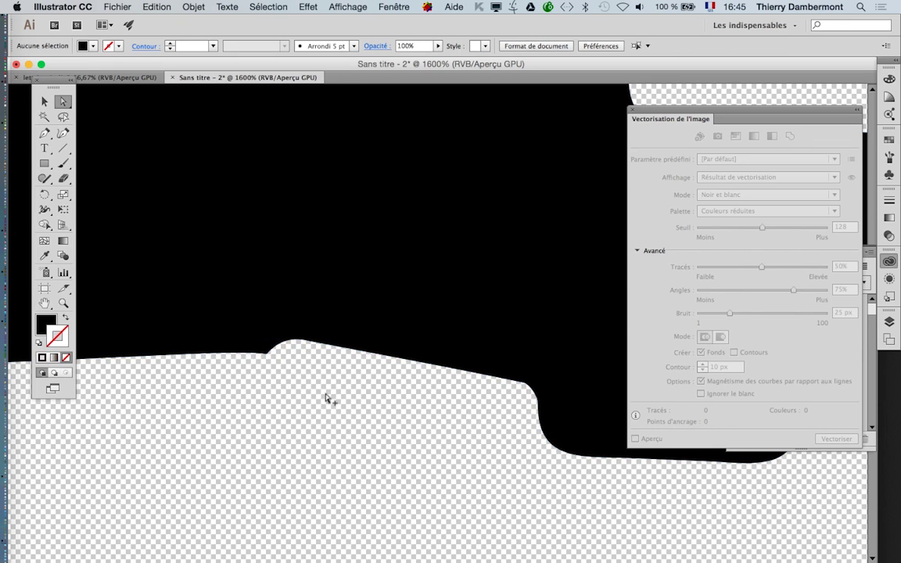
scroll(317, 391, down, 1)
scroll(326, 399, down, 2)
scroll(384, 290, up, 3)
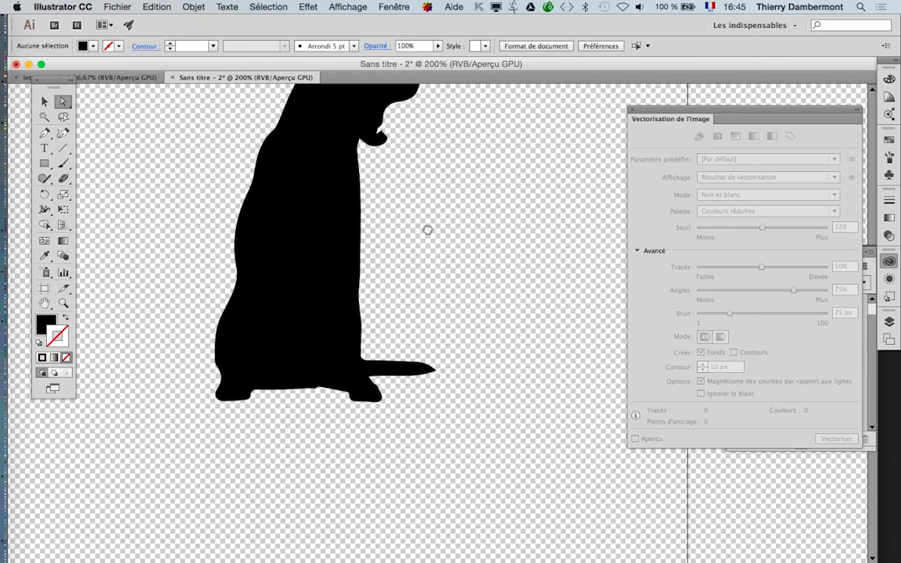
- Remove the fill from the whole dog silhouette and hide the transparency grid
click(44, 102)
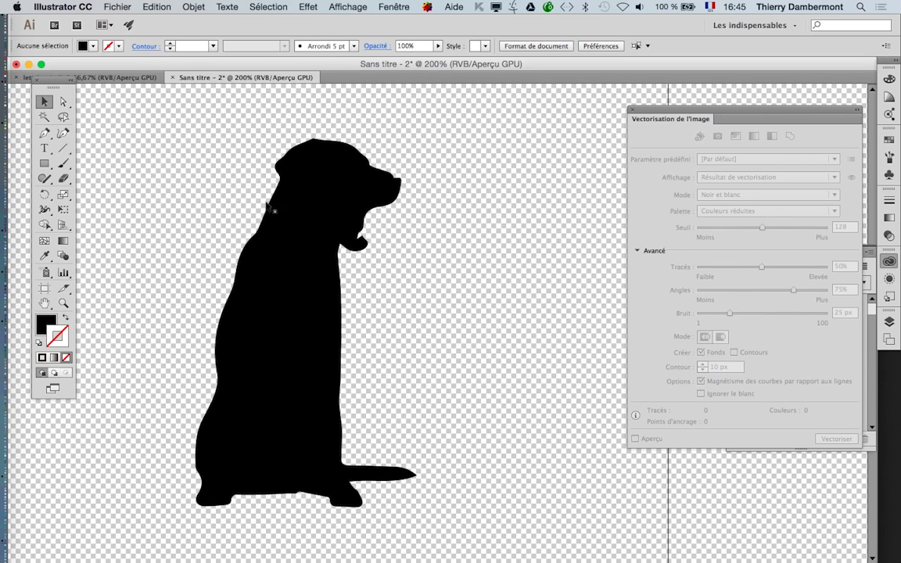
click(281, 242)
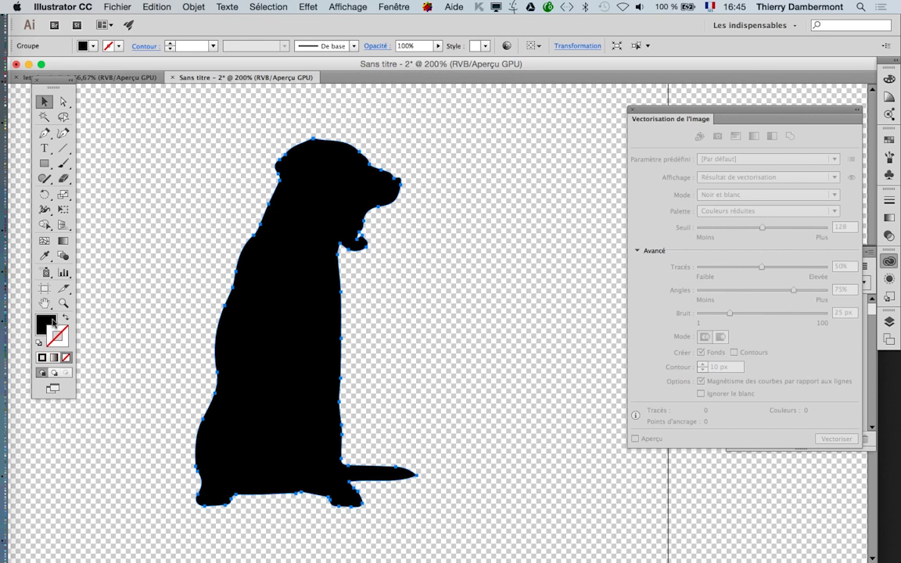
click(67, 357)
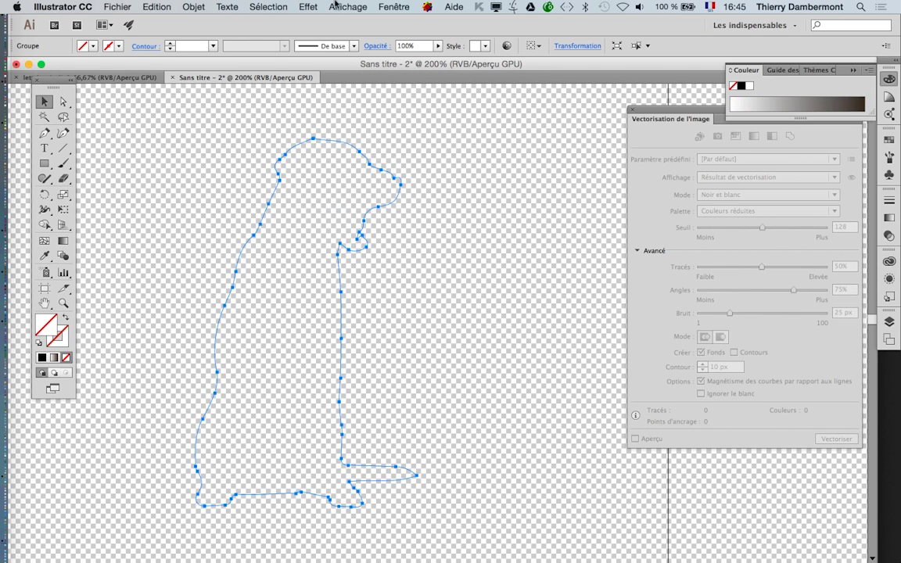
click(333, 6)
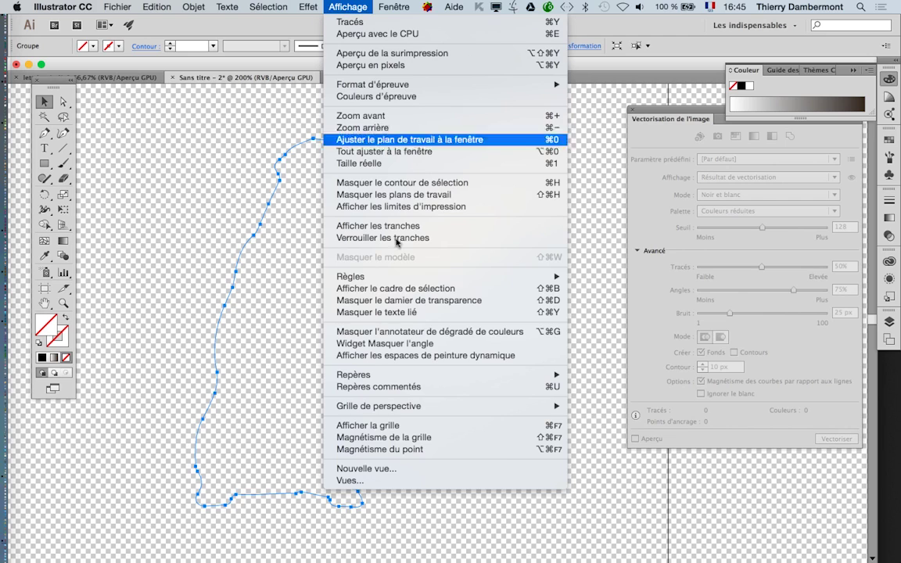
click(410, 302)
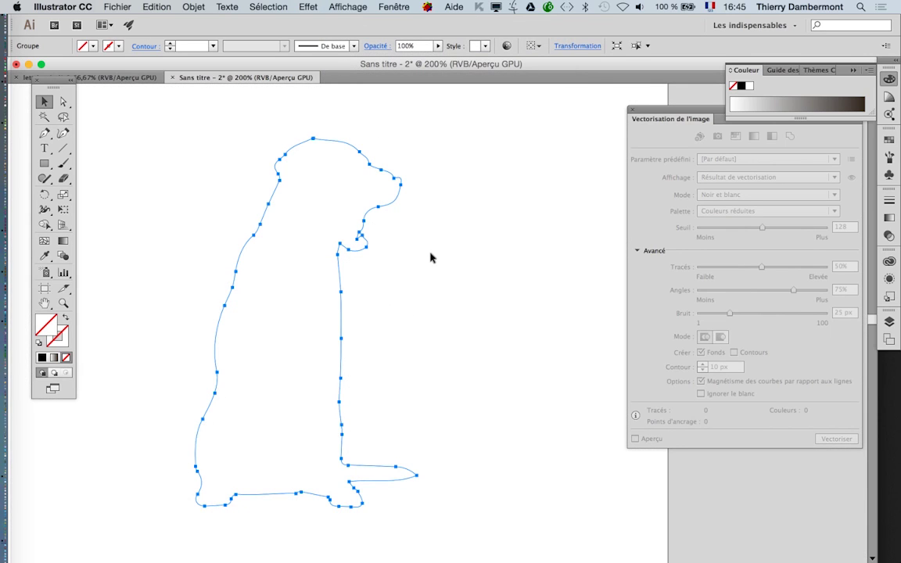
- Copy the unfilled dog outline, switch to InDesign and go to the blank page 2 of objets ancrés - 38.indd
click(278, 179)
click(279, 180)
key(super+Tab)
key(super+Tab)
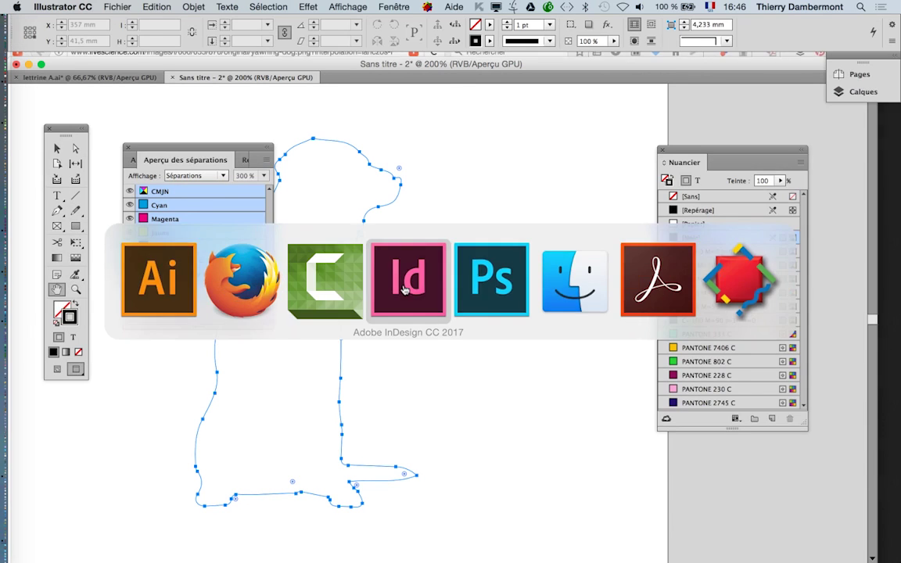
scroll(399, 250, down, 15)
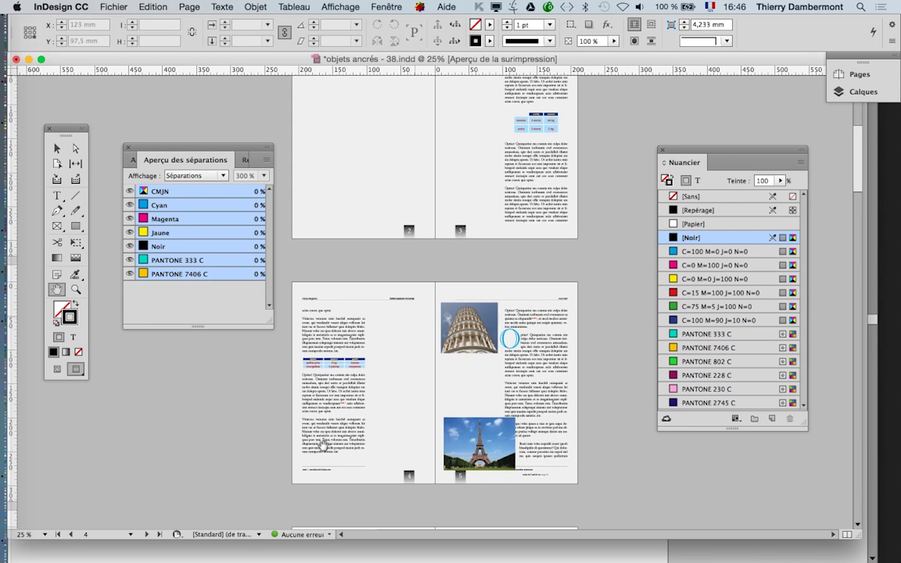
key(super+equal)
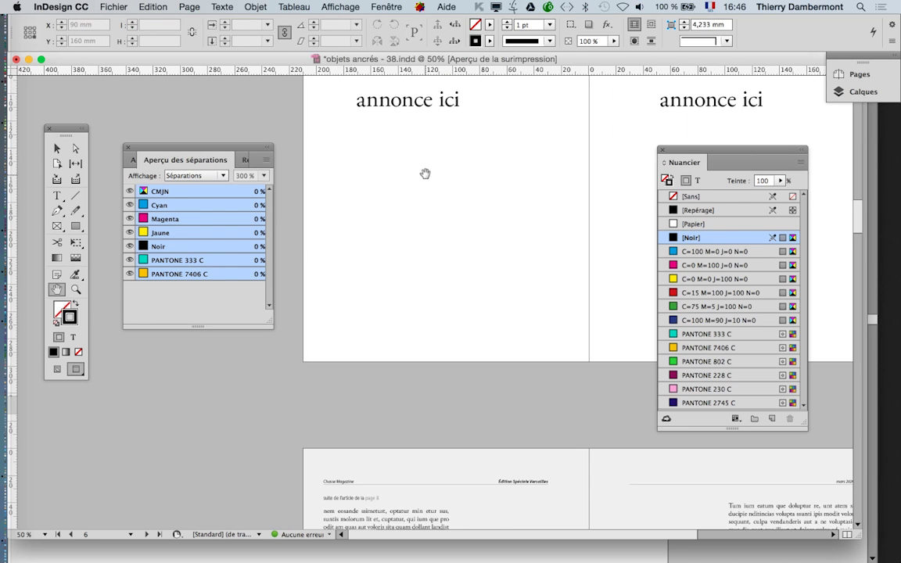
scroll(423, 174, up, 5)
scroll(423, 173, up, 10)
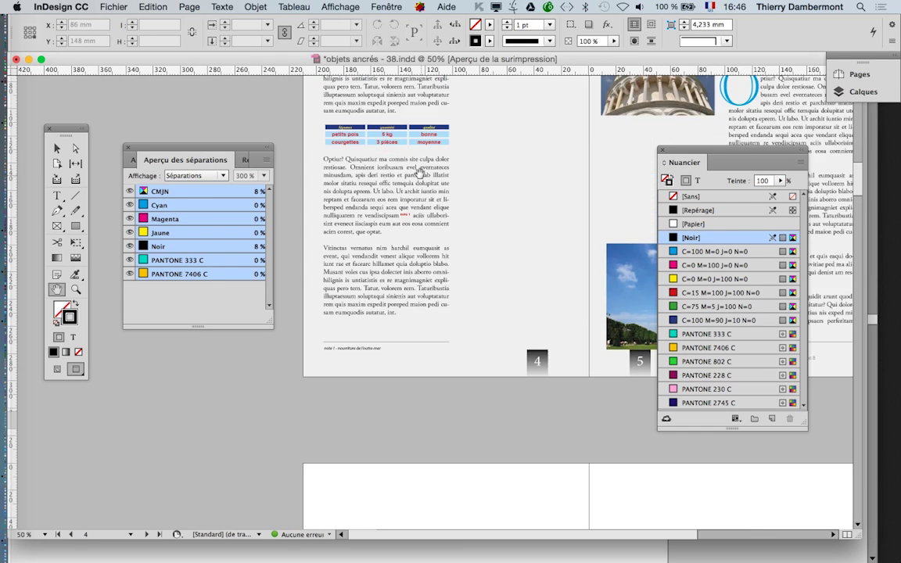
scroll(418, 175, up, 5)
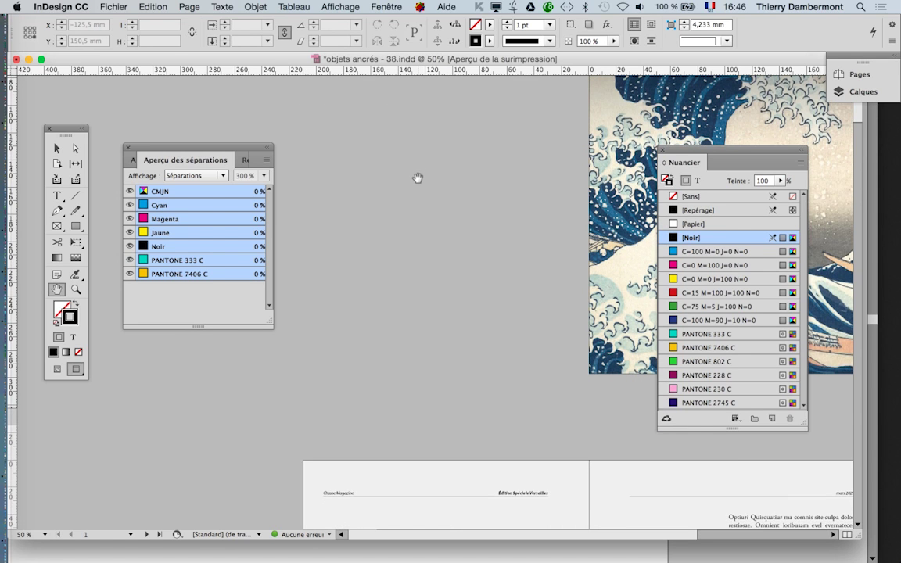
scroll(418, 177, down, 3)
scroll(418, 178, down, 2)
drag(430, 341, 412, 147)
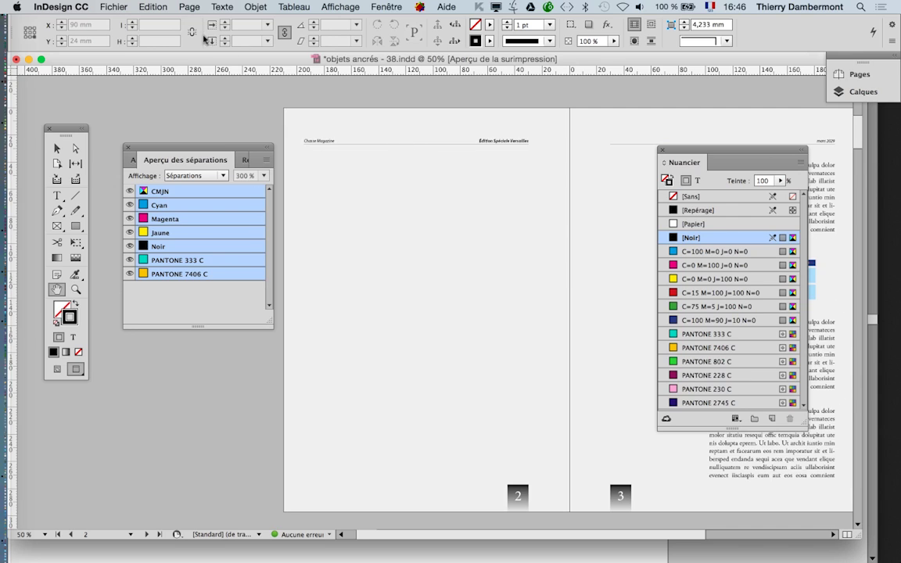
- Try to paste the unfilled dog outline onto page 2 and switch the layout to the normal screen mode
key(super+v)
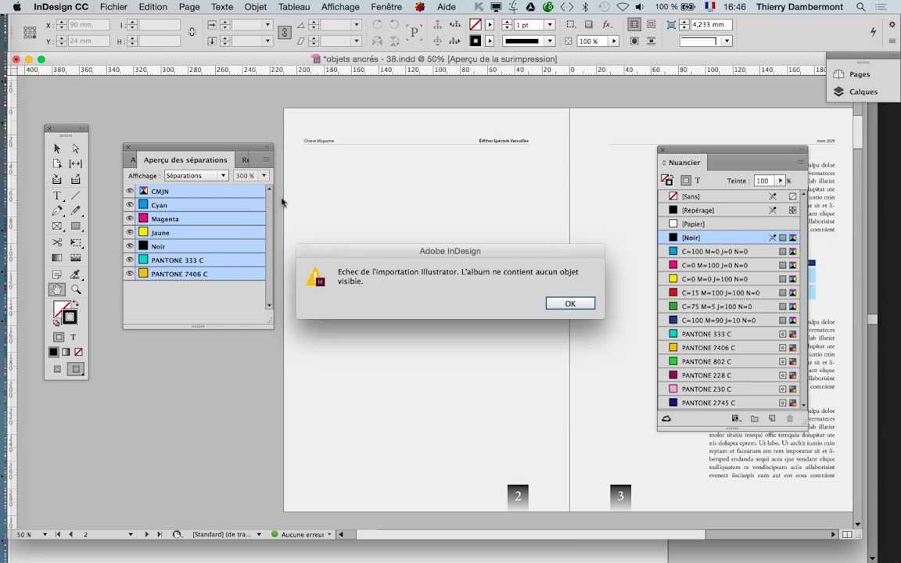
click(570, 303)
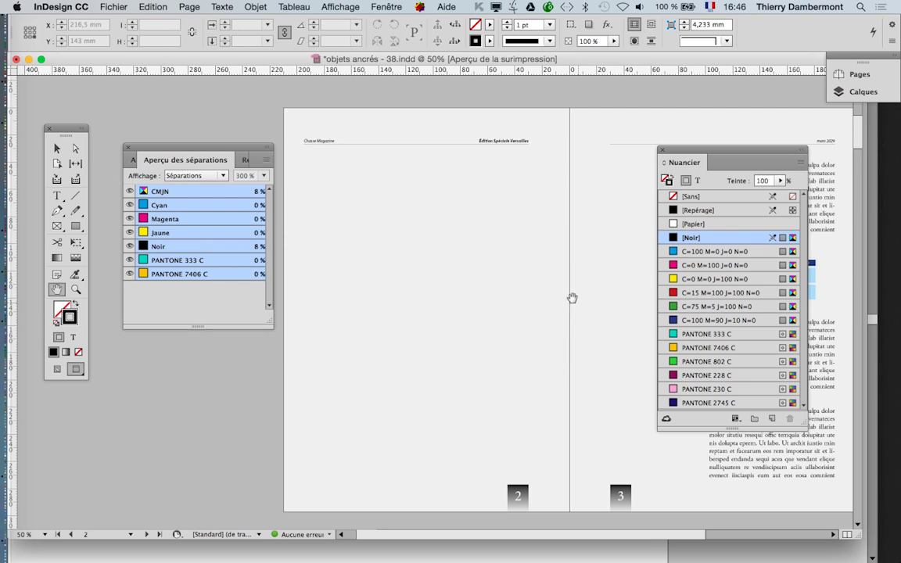
click(59, 372)
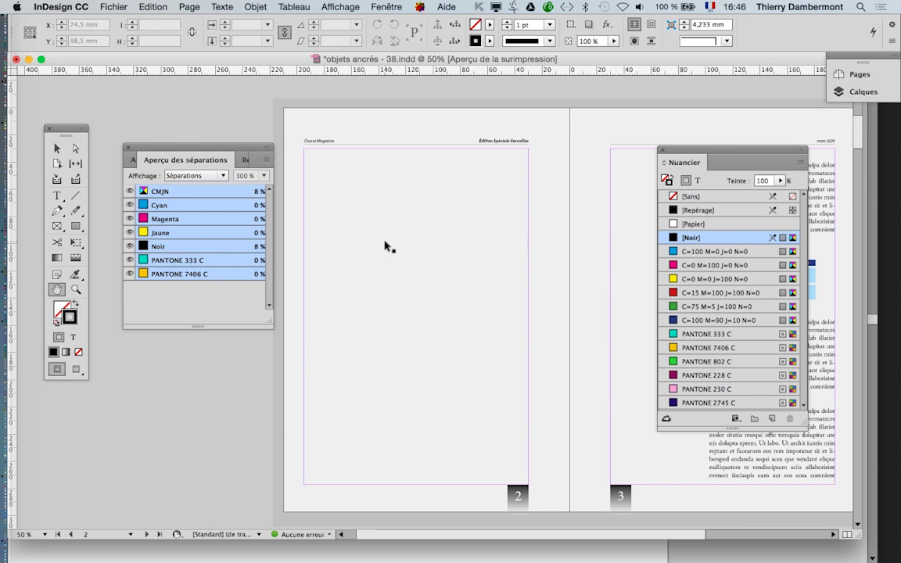
- Switch back to Illustrator and fill the dog outline with the black swatch
key(super+Tab)
click(258, 288)
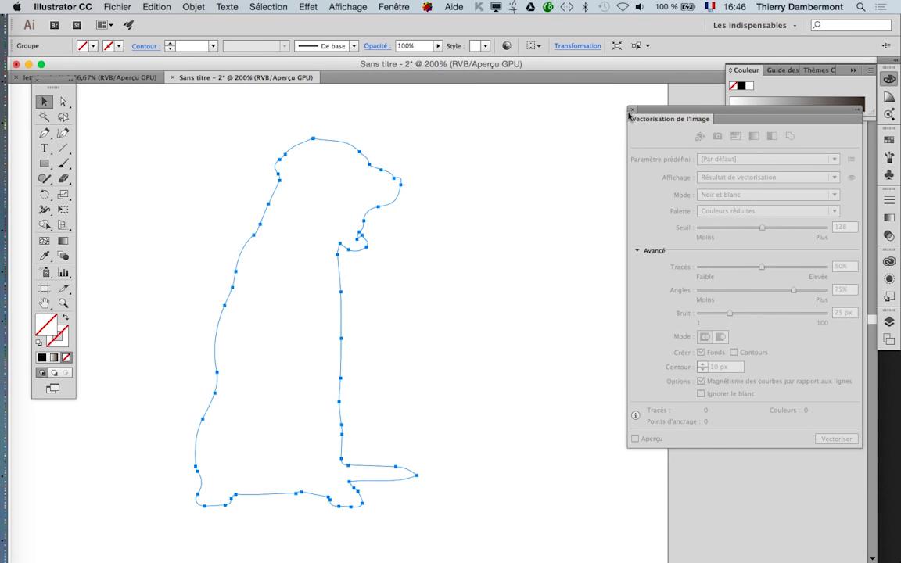
click(890, 159)
click(890, 141)
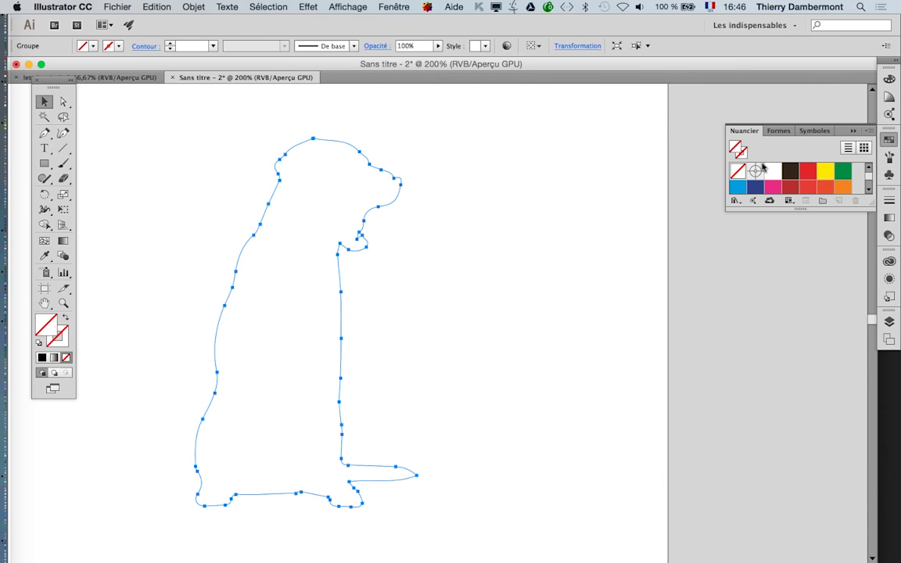
click(783, 173)
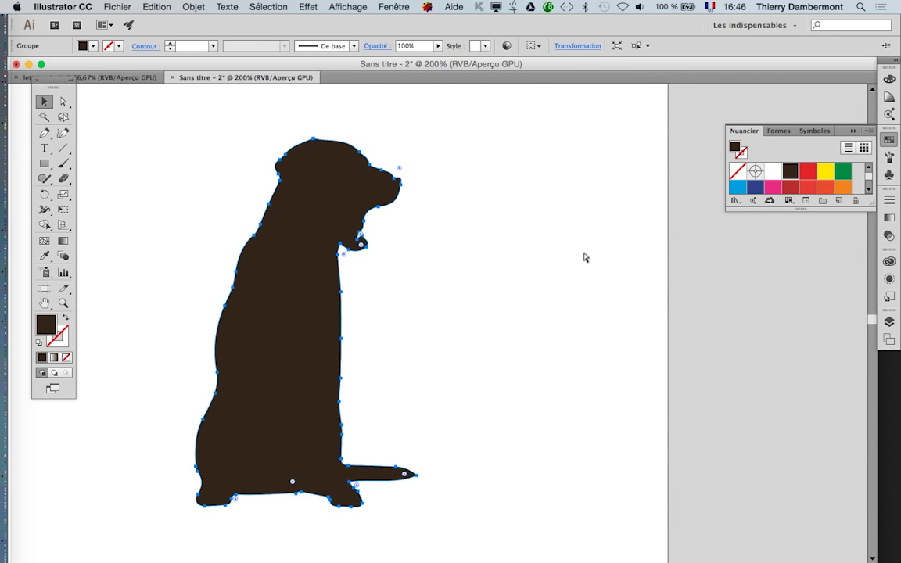
- Copy the filled dog silhouette, switch to InDesign and paste it onto page 2
key(super+Tab)
click(253, 291)
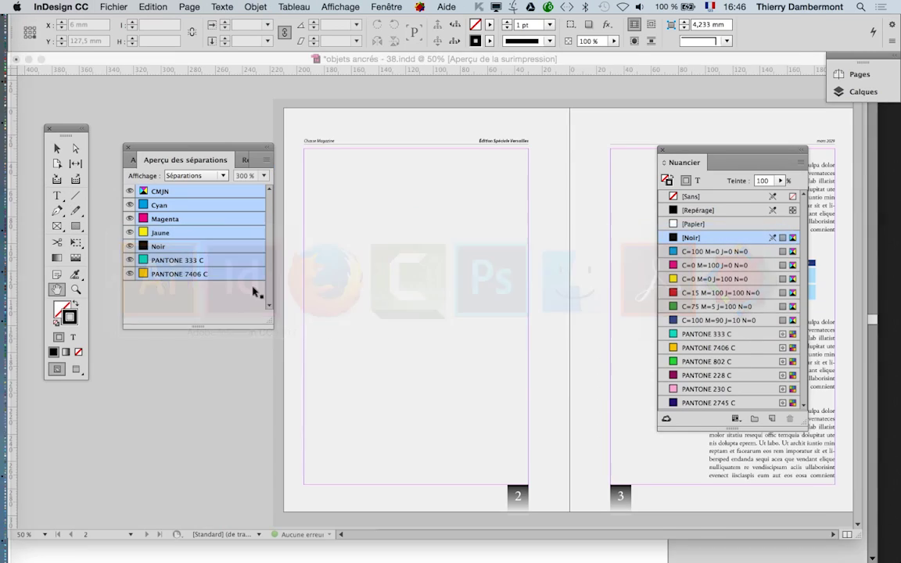
key(super+v)
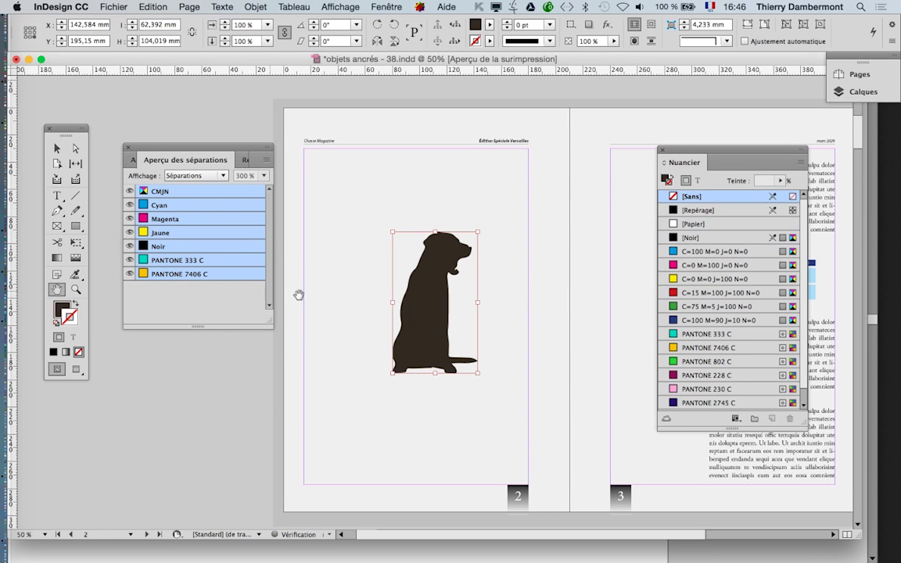
scroll(492, 282, up, 2)
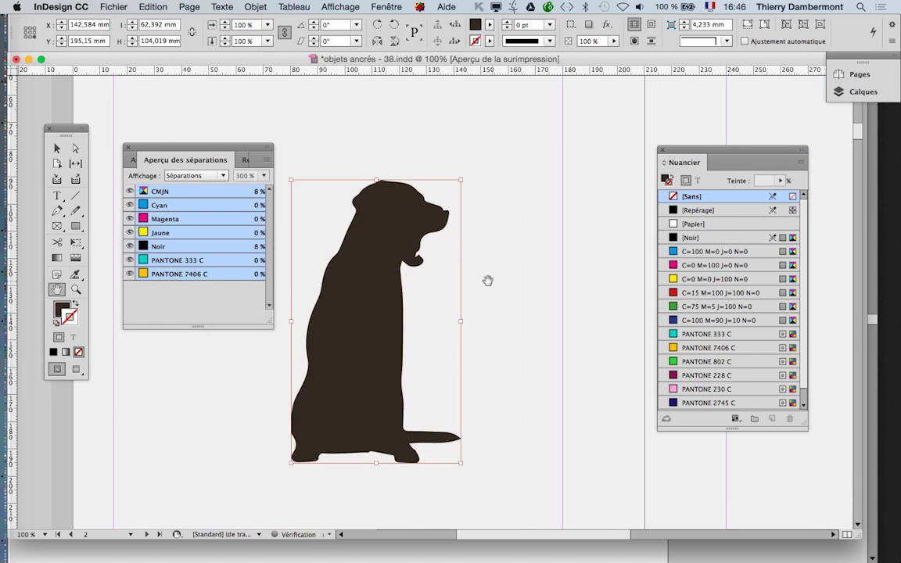
- Move the separations preview panel away from the pasted dog and show the silhouette's anchor points for direct editing
drag(170, 143, 597, 138)
click(75, 148)
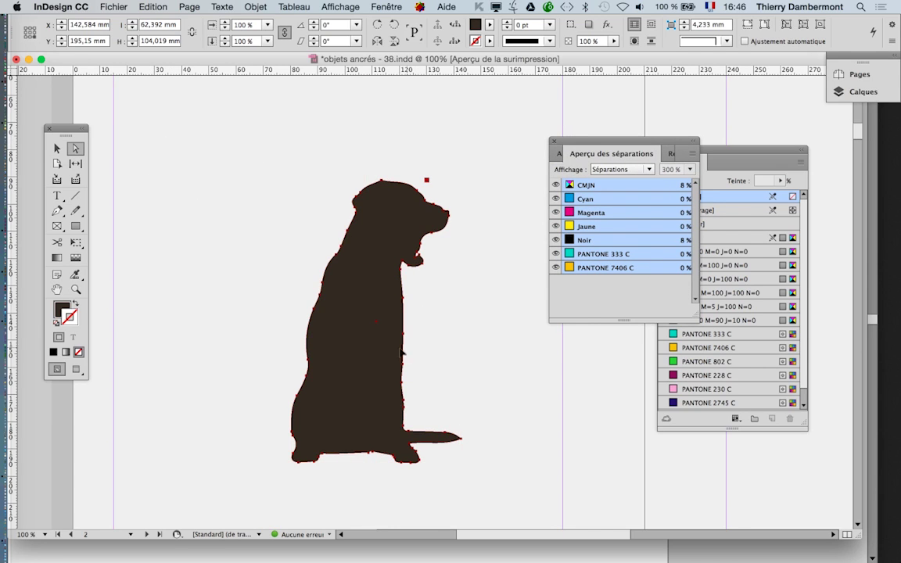
scroll(374, 353, up, 1)
- Turn the dog silhouette into a text frame and fill it with placeholder text
click(57, 196)
mouse_move(365, 232)
click(353, 211)
right_click(353, 216)
mouse_move(440, 421)
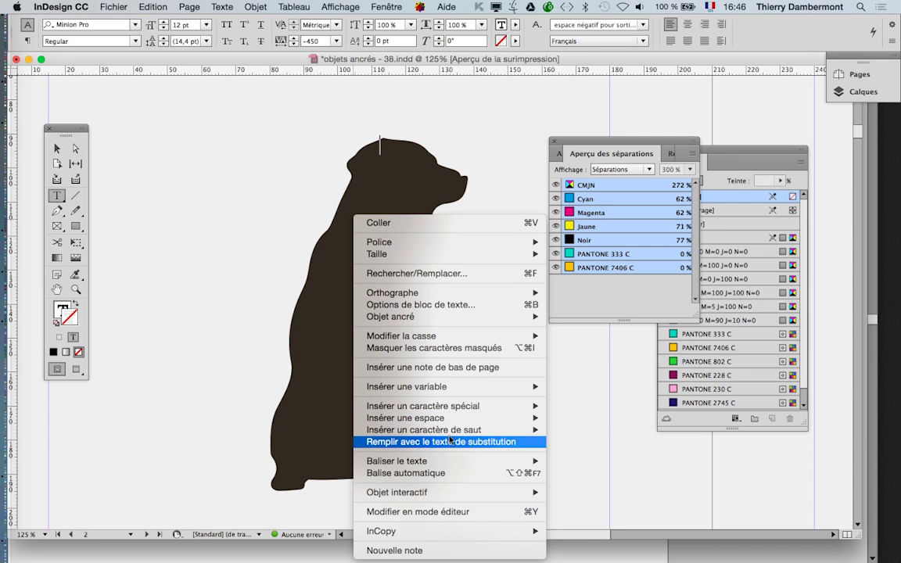
click(450, 442)
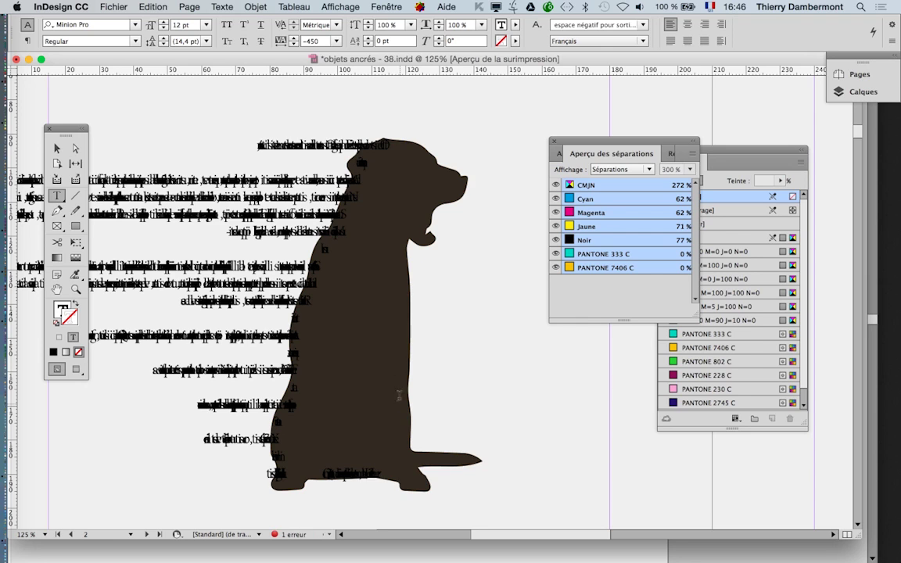
- Display the paragraph and character styles and apply the [Sans] character style to all text in the dog frame
click(222, 6)
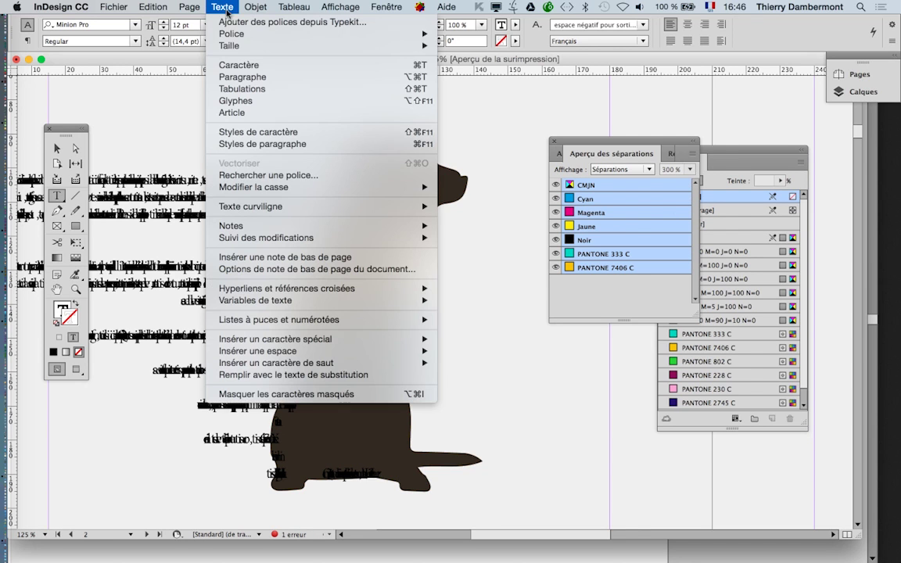
click(261, 130)
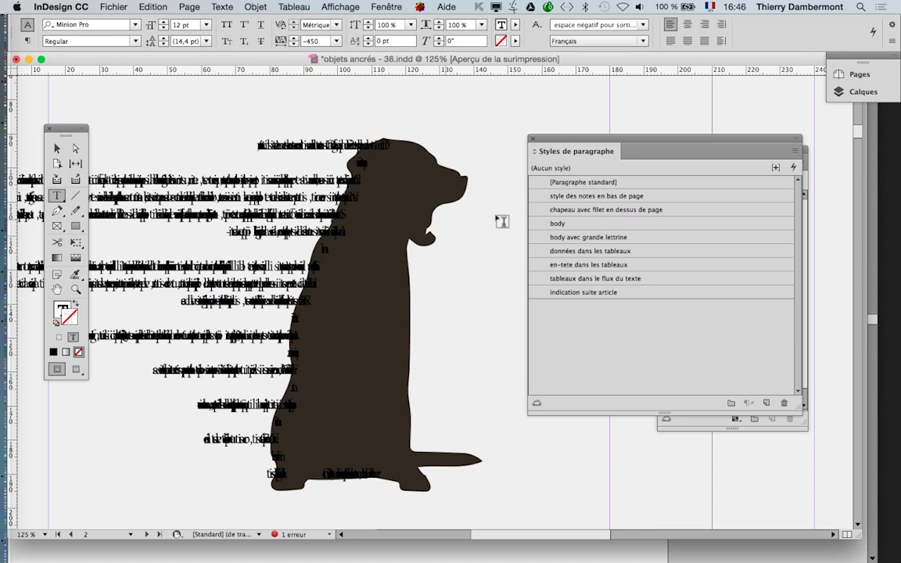
click(221, 6)
click(290, 134)
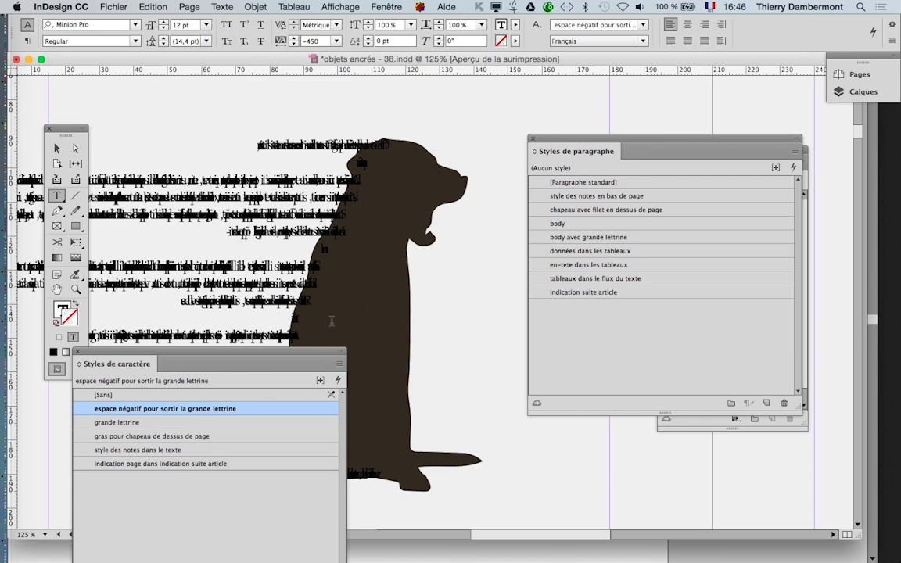
click(315, 187)
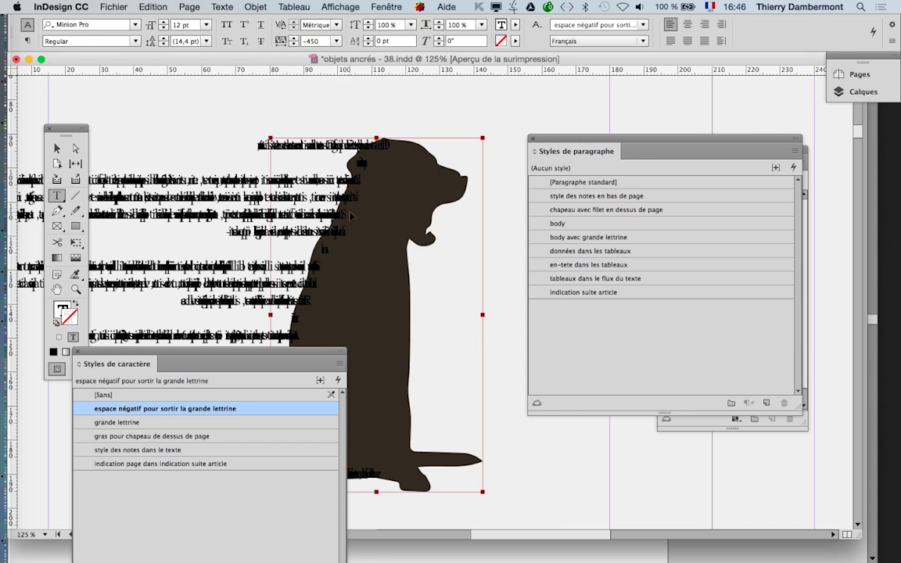
key(super+a)
click(196, 395)
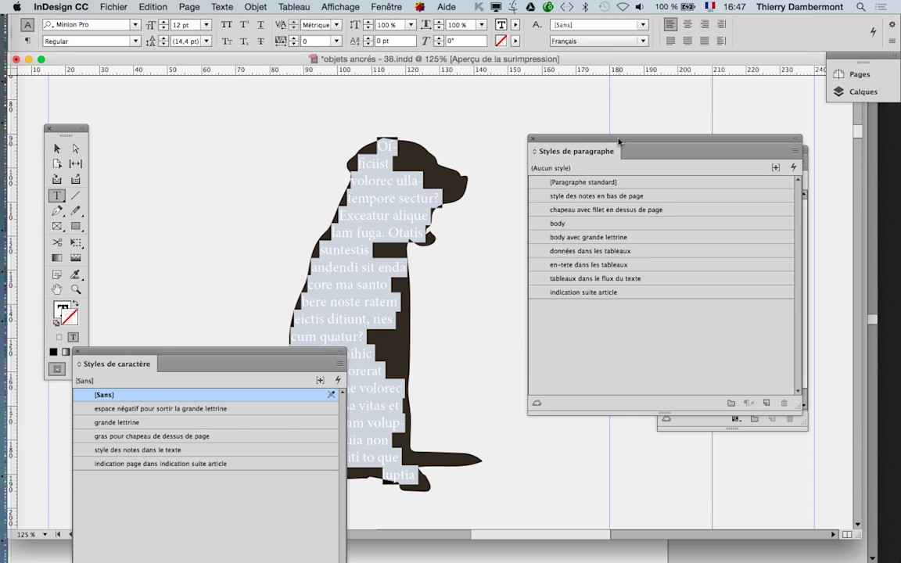
- Close both style panels and move the separations preview panel away from the swatches
click(77, 351)
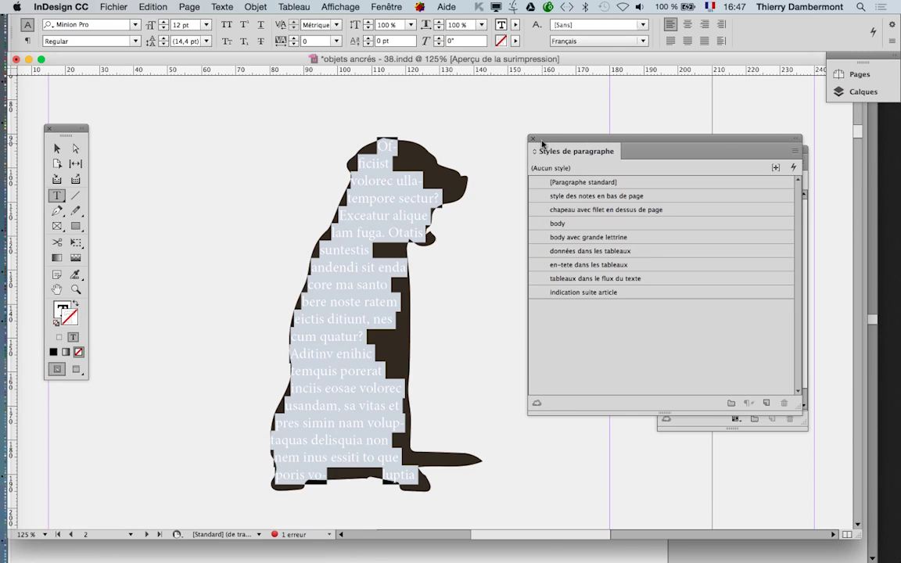
click(534, 140)
drag(603, 150, 544, 114)
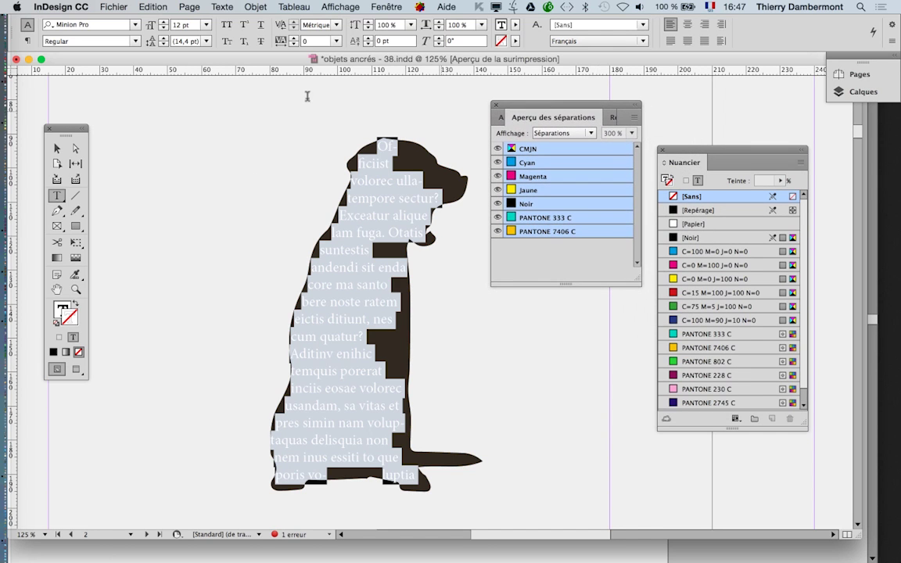
- Set the dog frame's text to 8 pt with 8 pt leading and leave text editing
click(162, 28)
click(163, 28)
click(163, 28)
click(163, 28)
click(163, 45)
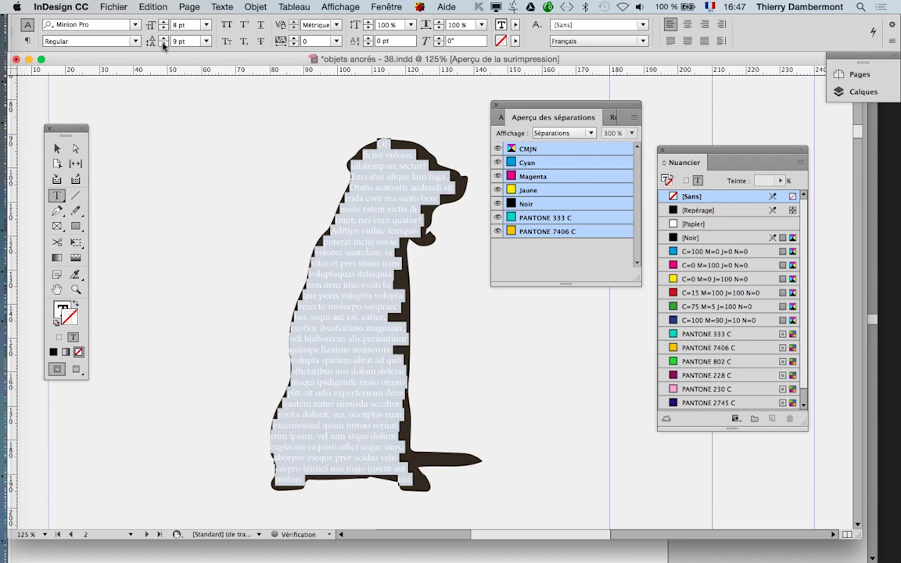
click(163, 46)
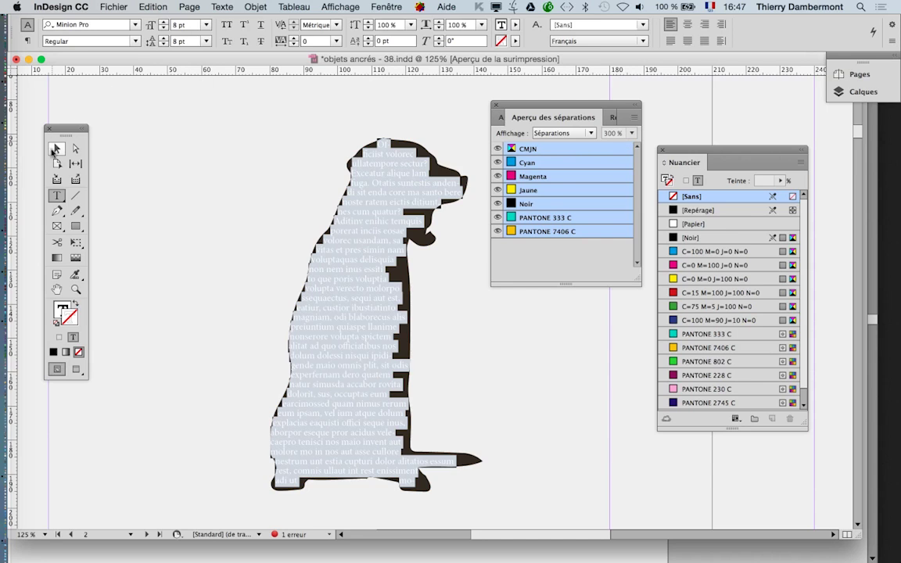
key(Escape)
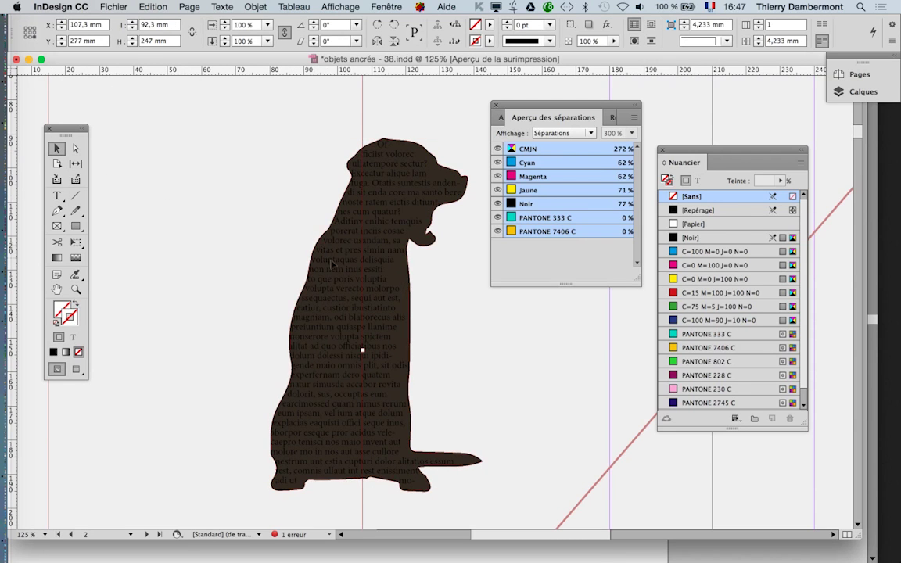
- Move the dog text frame to about X 194 mm, Y 172 mm and shift the separations preview panel clear of it
key(super+minus)
key(super+minus)
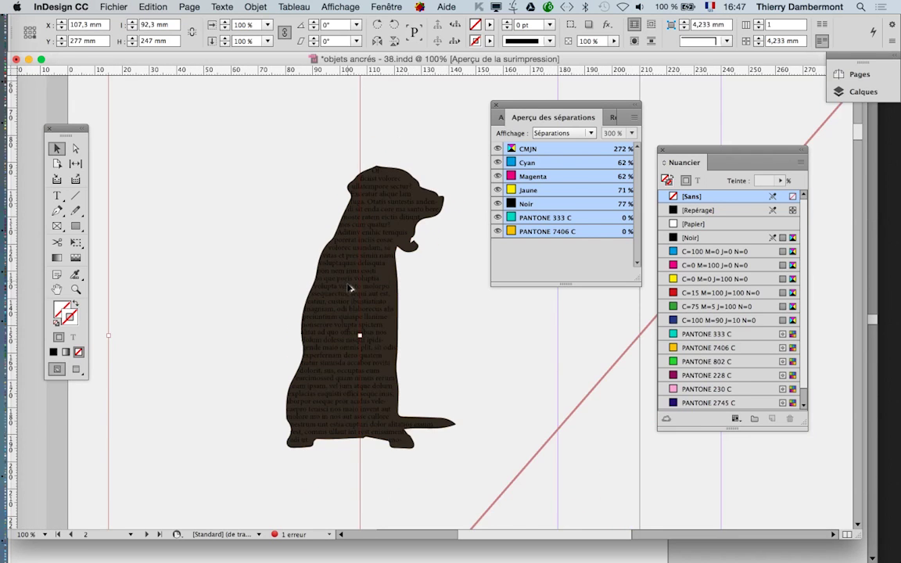
click(367, 295)
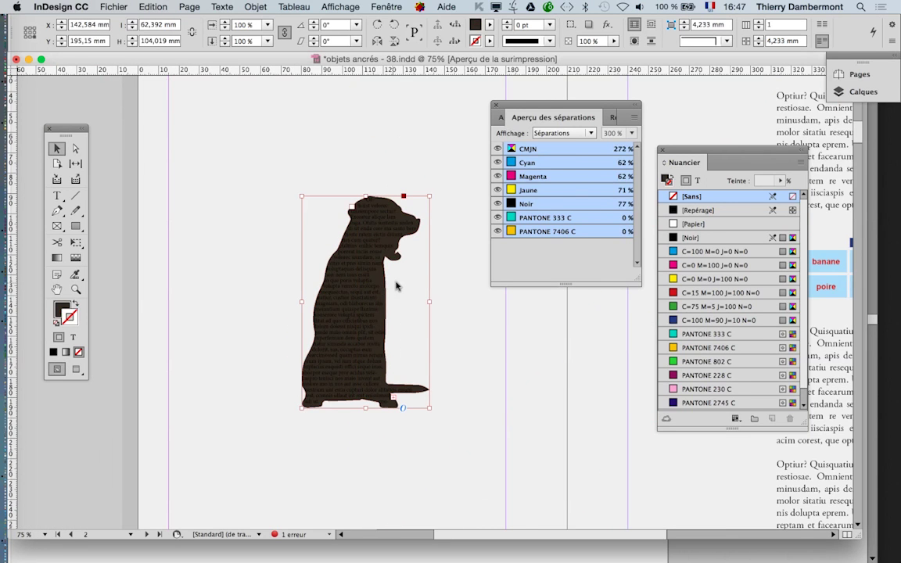
drag(423, 237, 449, 230)
drag(553, 117, 191, 317)
drag(418, 211, 497, 172)
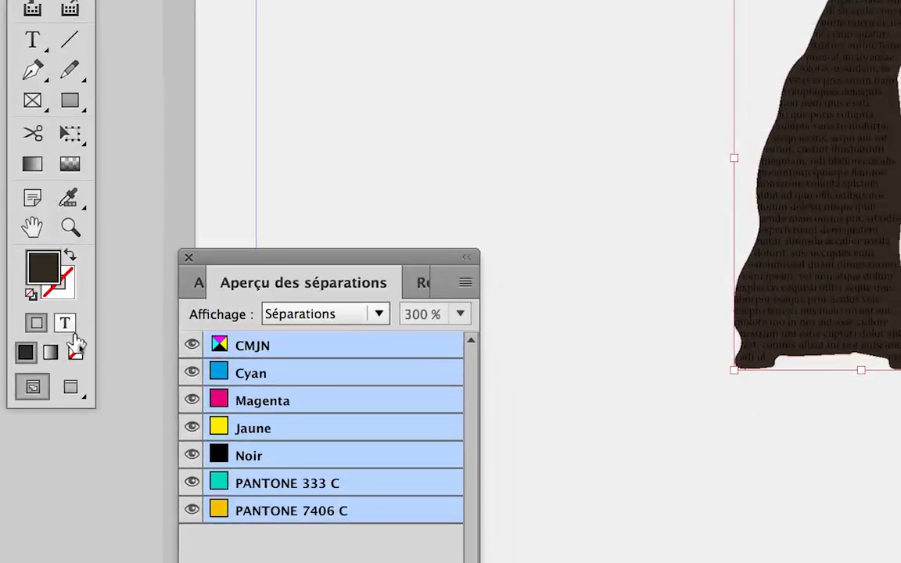
- Remove the fill colour from the dog text frame and deselect it
click(75, 351)
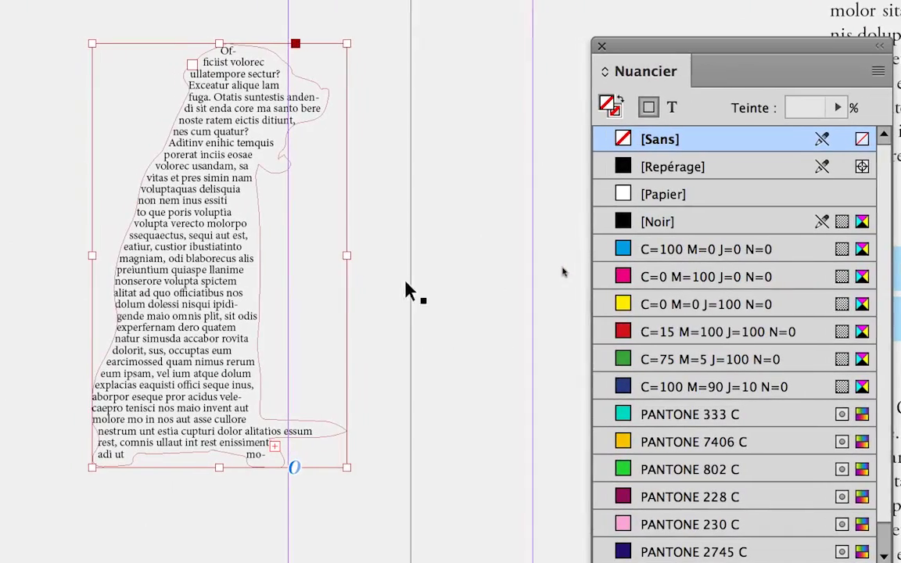
click(389, 290)
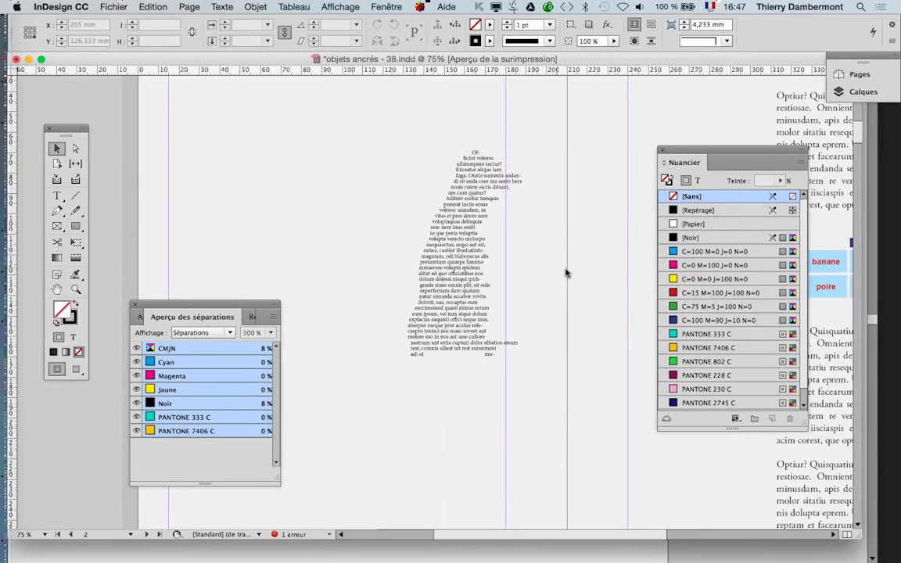
- Justify the text in the dog frame with its last line aligned left, with the paragraph settings placed beside the frame
click(242, 283)
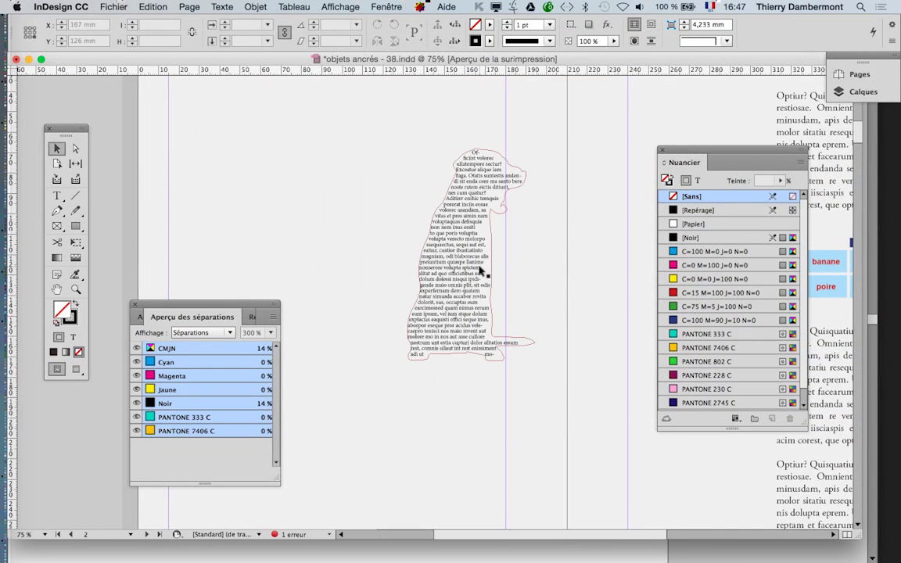
click(222, 7)
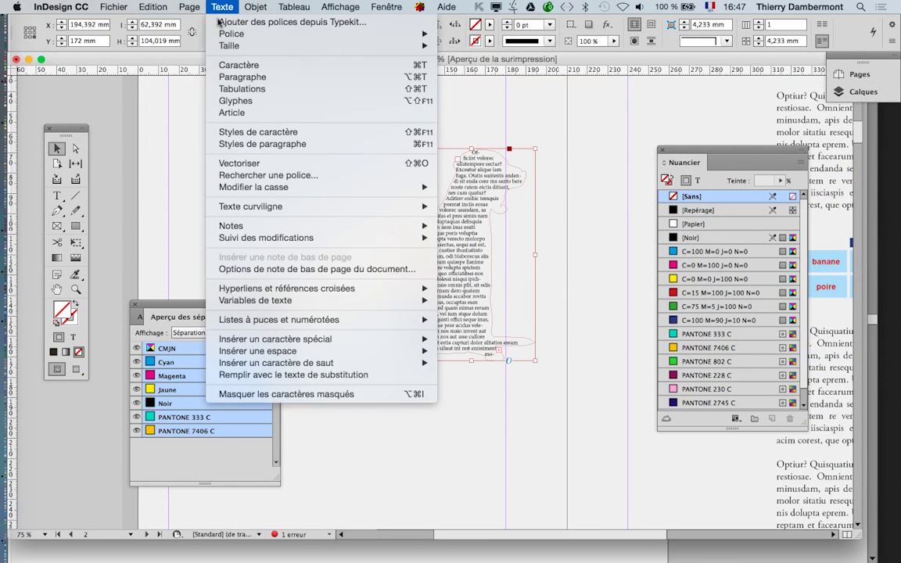
click(243, 77)
drag(552, 256, 616, 206)
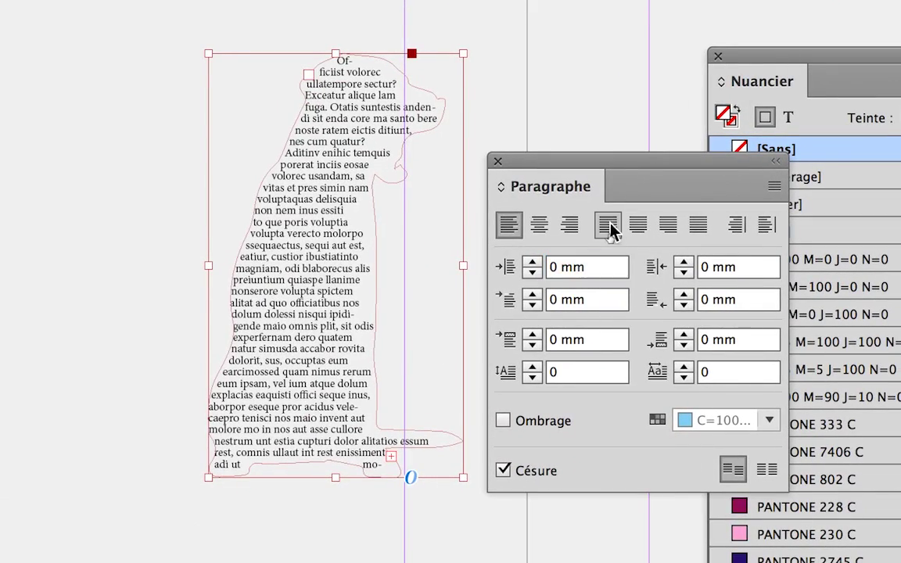
click(609, 226)
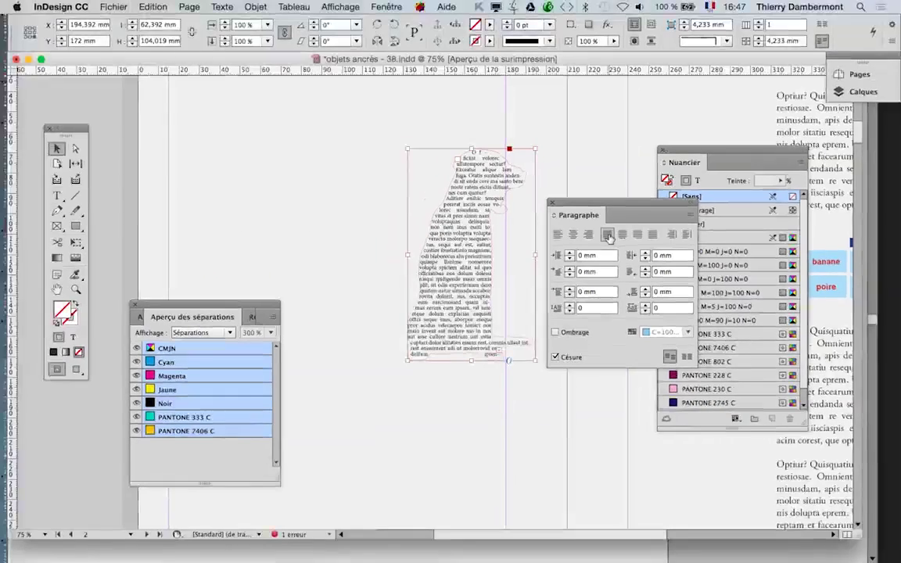
click(472, 74)
click(486, 199)
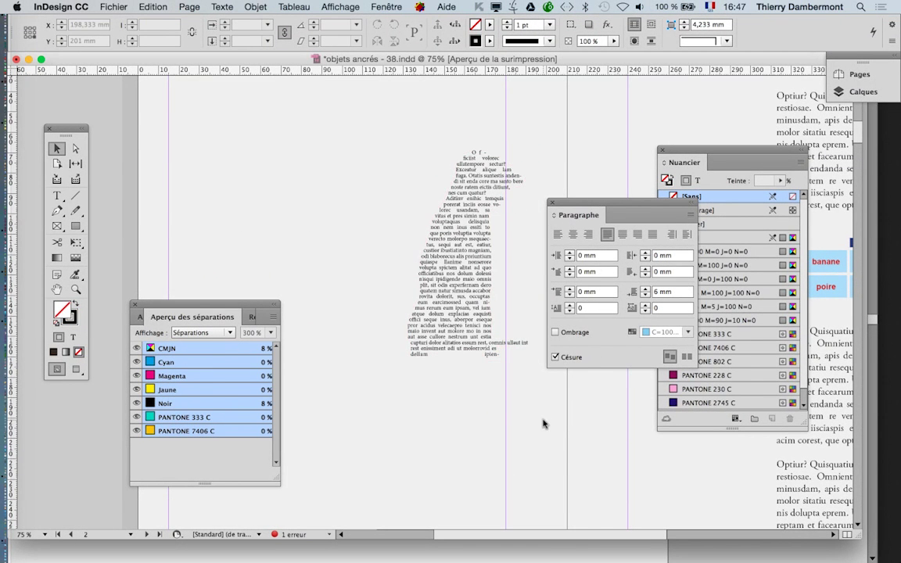
- Close the separations preview, move the swatches beside the dog and give its frame a [Noir] outline at 52% tint
click(462, 316)
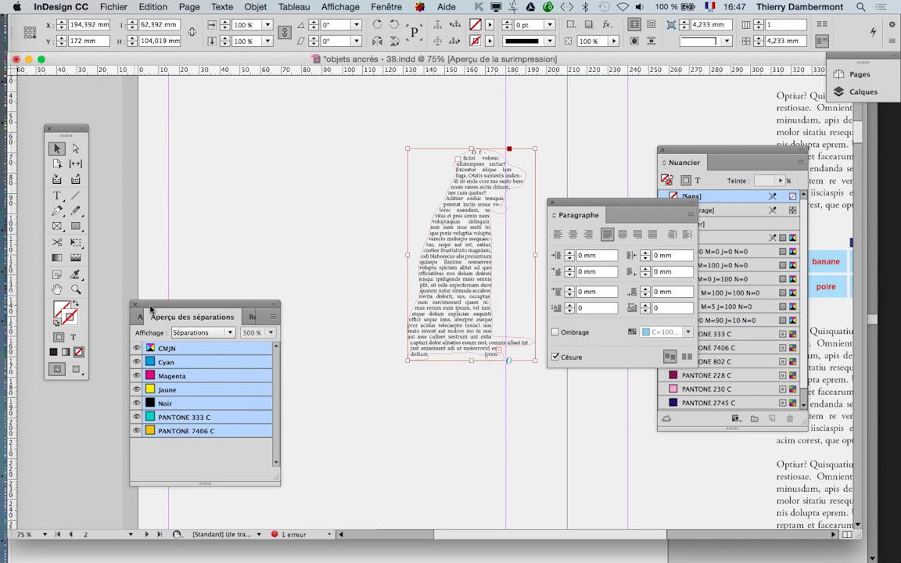
key(shift+F6)
drag(724, 152, 279, 113)
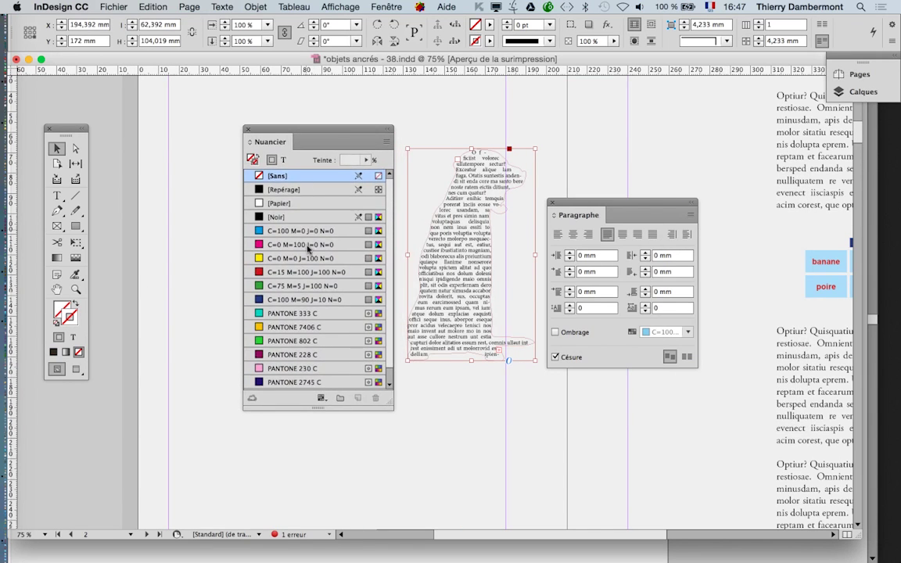
click(295, 221)
click(366, 159)
drag(368, 174, 342, 175)
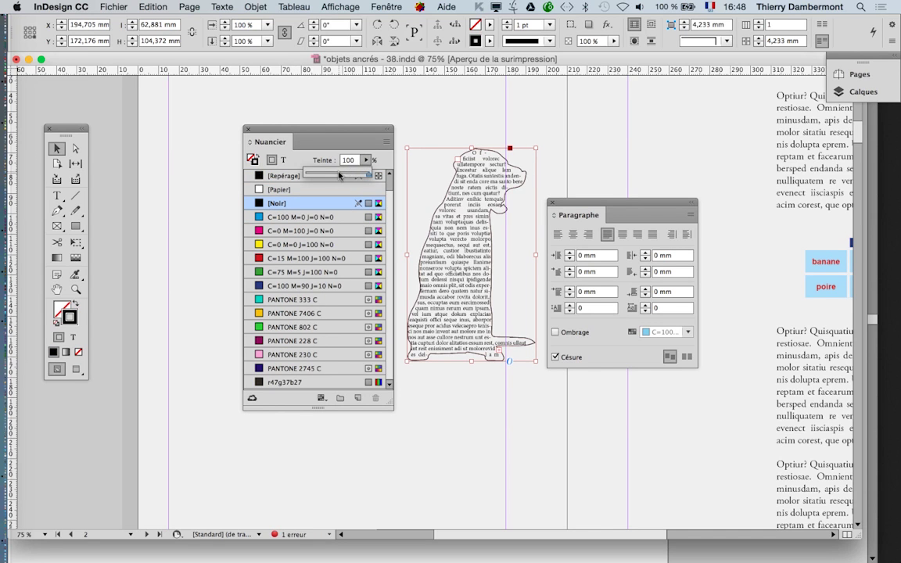
click(584, 177)
- Move the paragraph and swatches panels away from the dog and shift the dog frame to about X 183 mm
drag(586, 214, 681, 209)
scroll(493, 237, up, 1)
drag(338, 127, 263, 129)
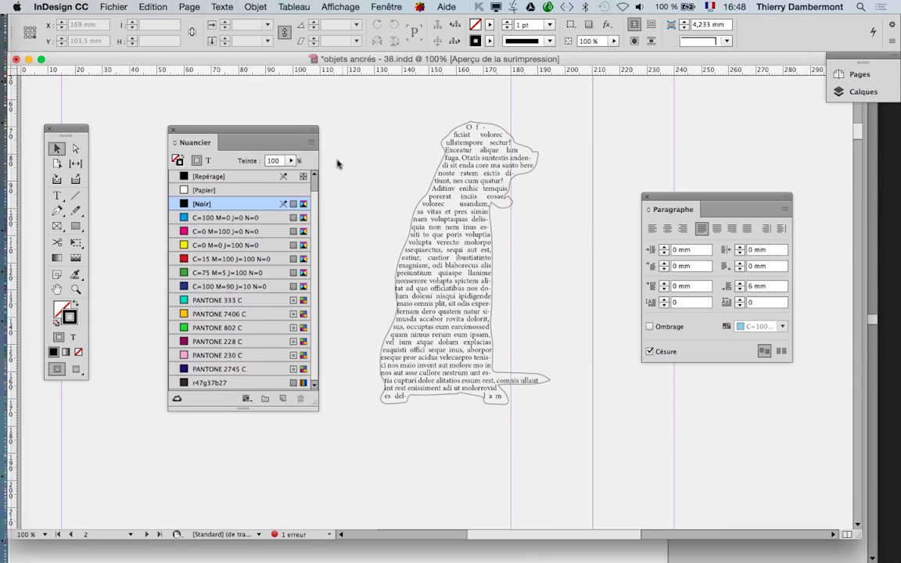
drag(434, 243, 400, 242)
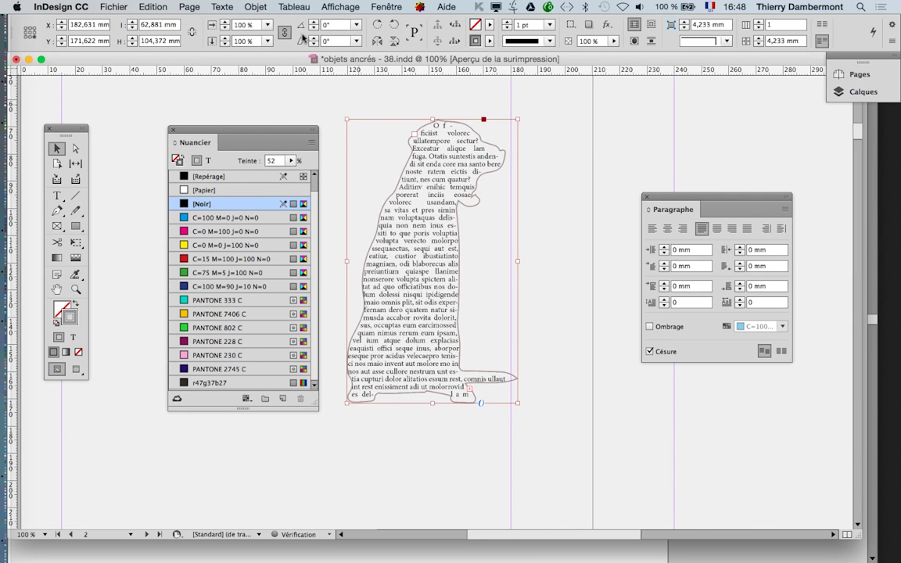
- Set the dog text frame's inner margin to 2 mm in the text frame options
click(255, 6)
click(298, 195)
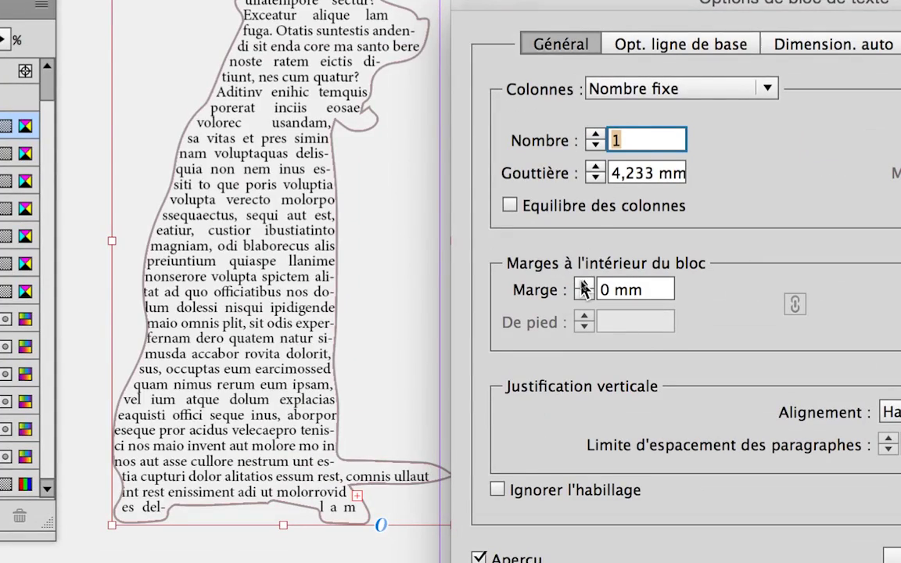
click(583, 286)
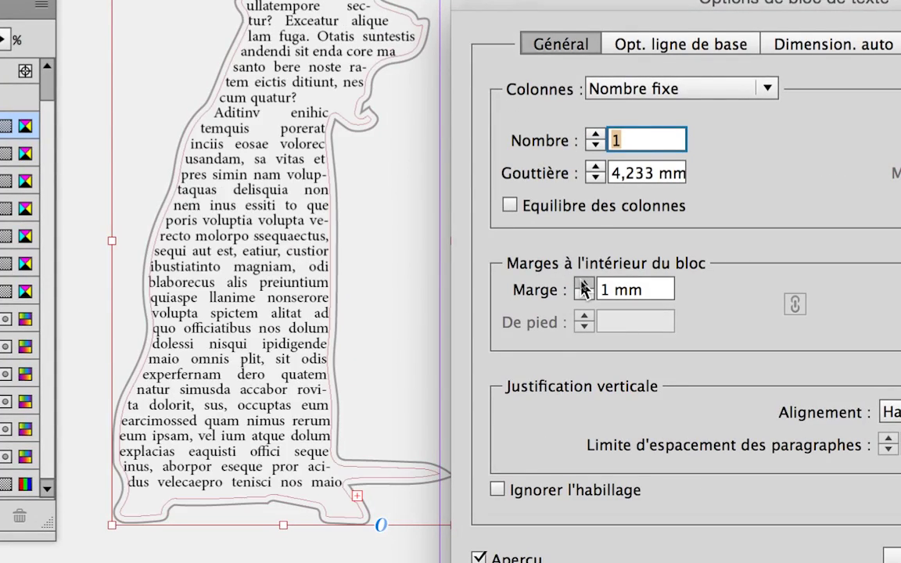
click(583, 286)
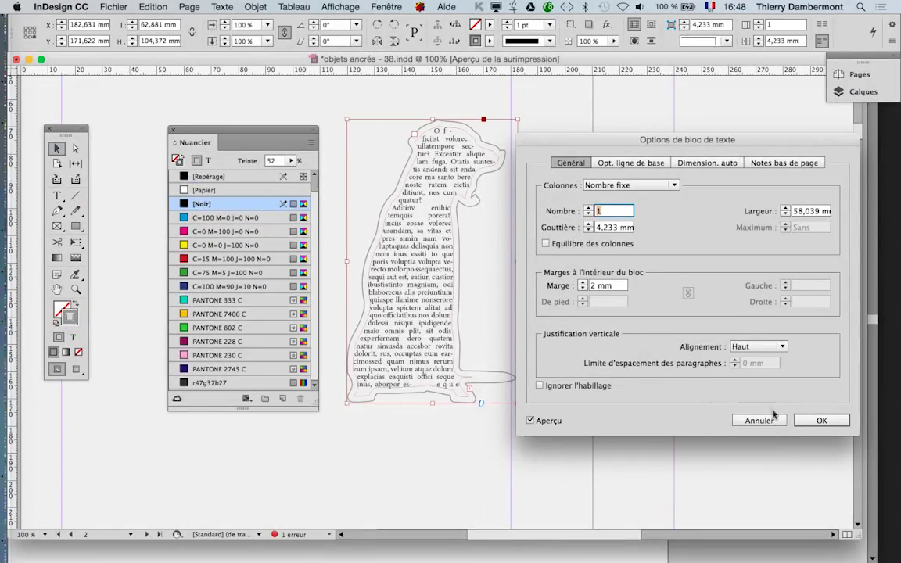
key(Return)
click(560, 473)
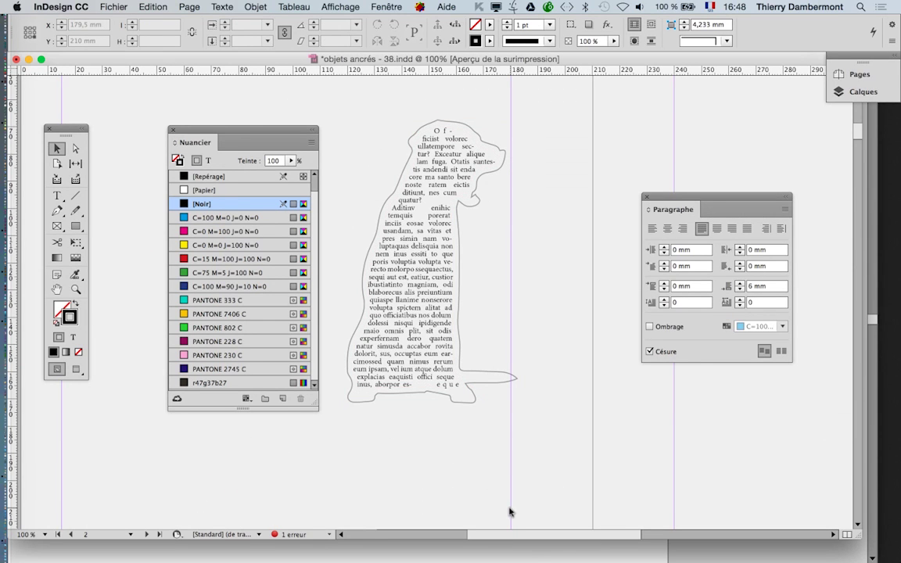
- Try removing the outline from the dog text frame, and undo the change
click(412, 307)
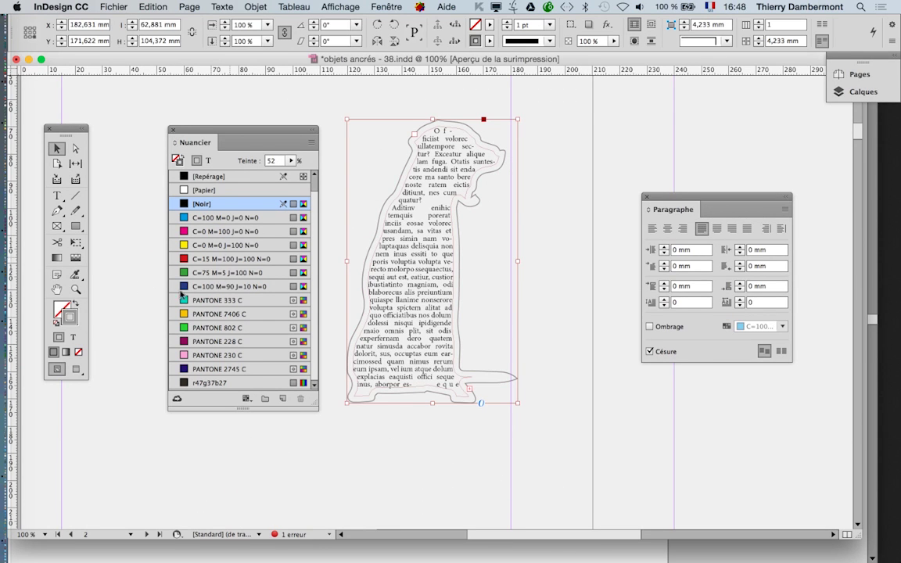
click(79, 352)
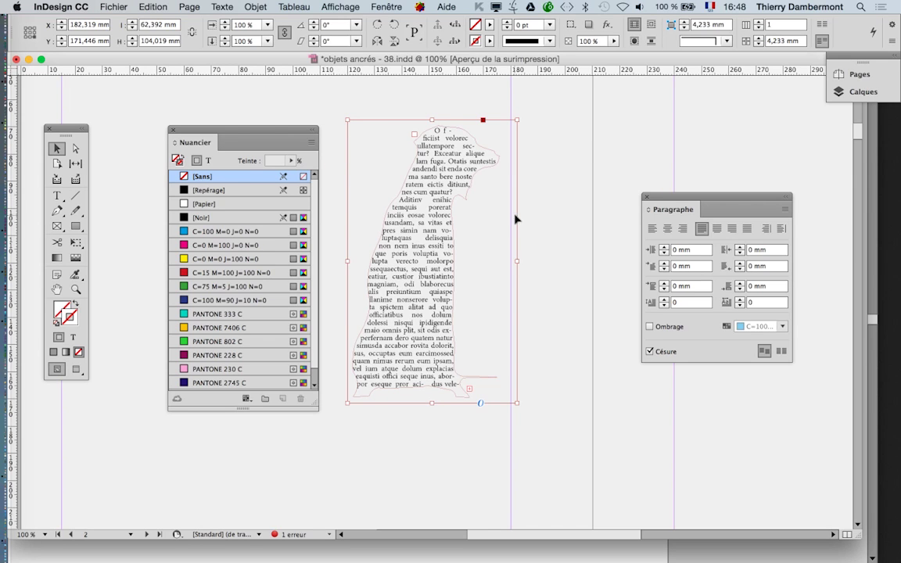
key(super+z)
key(super+z)
key(super+z)
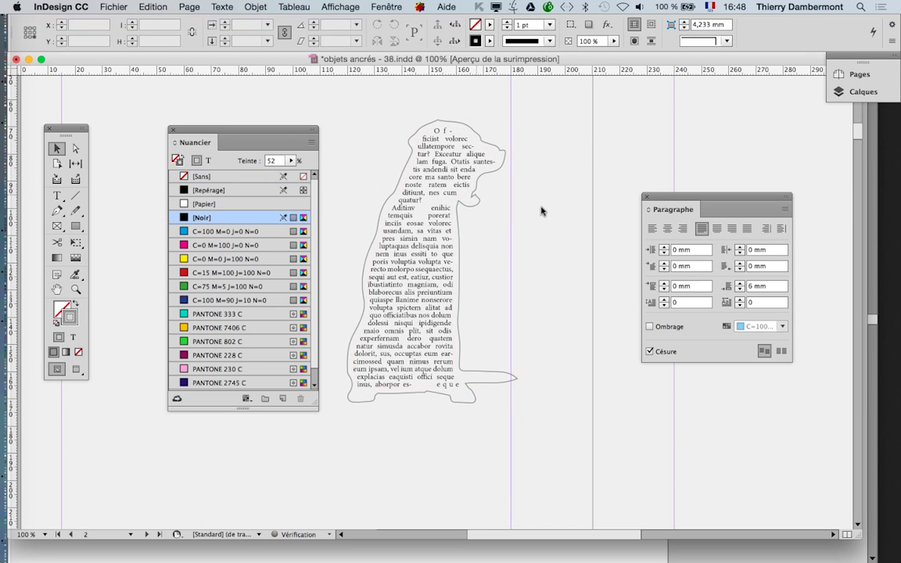
key(super+shift+z)
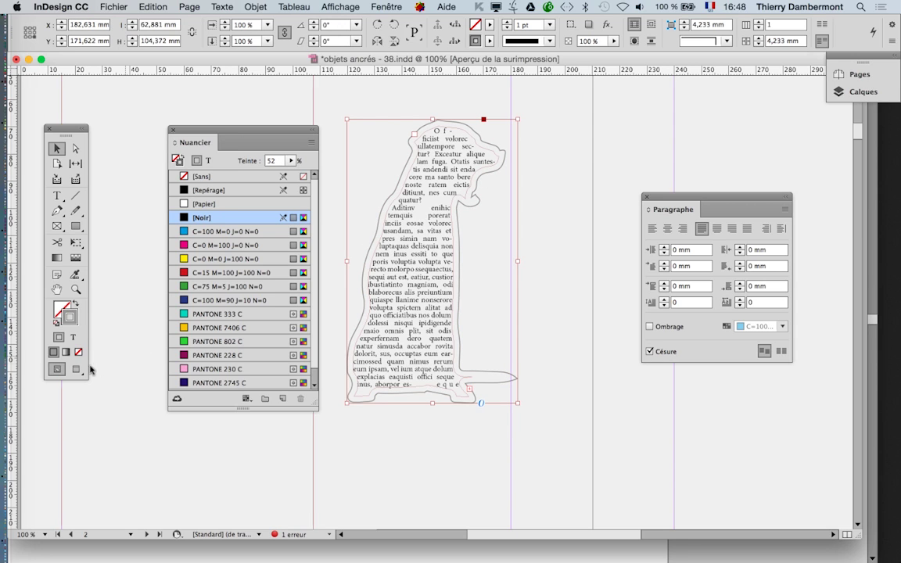
- Remove the outline from the dog text frame and make its fill the active colour attribute
click(79, 352)
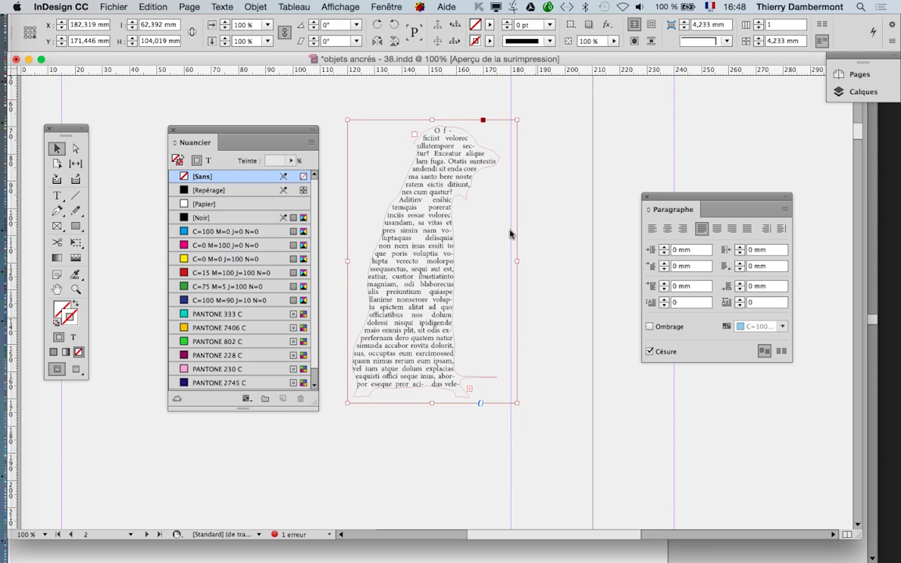
click(529, 271)
click(471, 190)
click(539, 212)
click(506, 169)
click(60, 310)
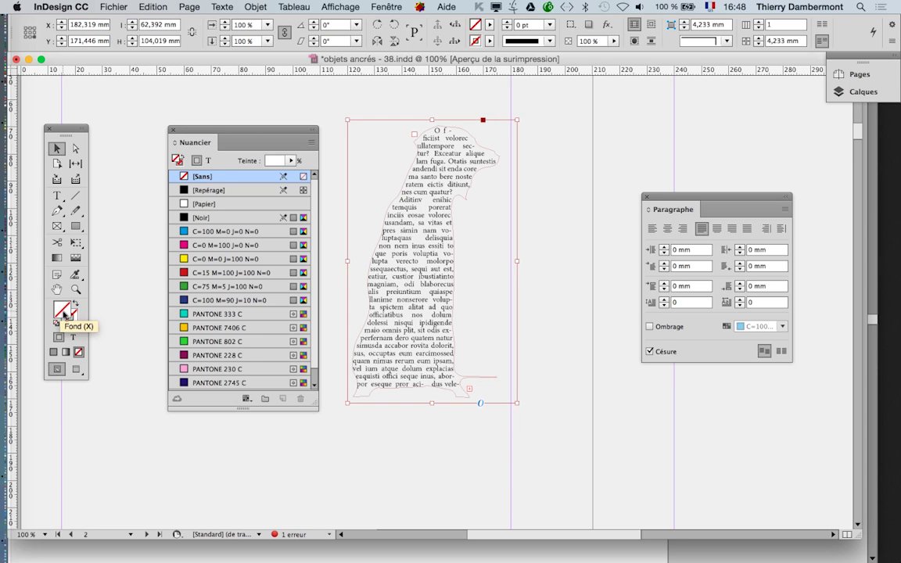
- Fill the dog text frame with [Noir] at a 22% tint and deselect it
click(202, 218)
click(291, 161)
drag(293, 174, 245, 175)
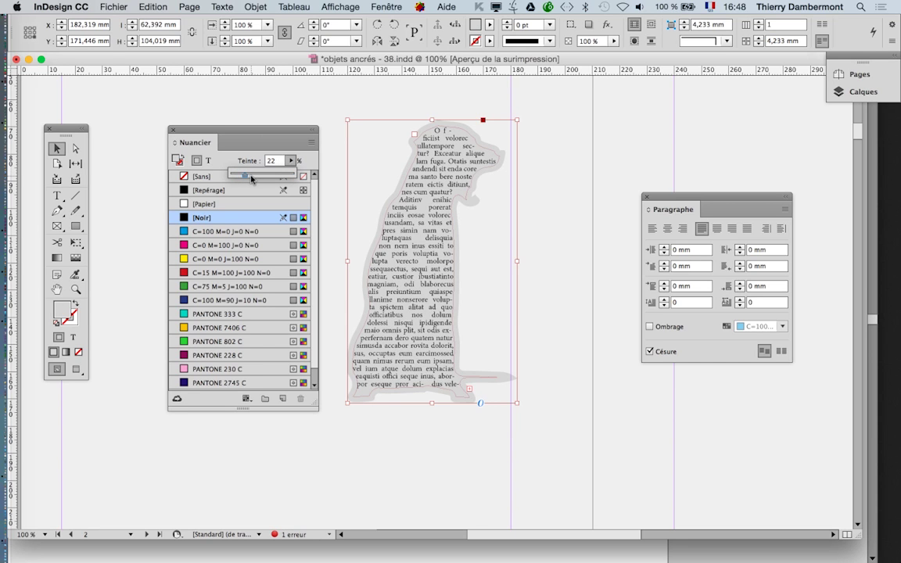
click(544, 276)
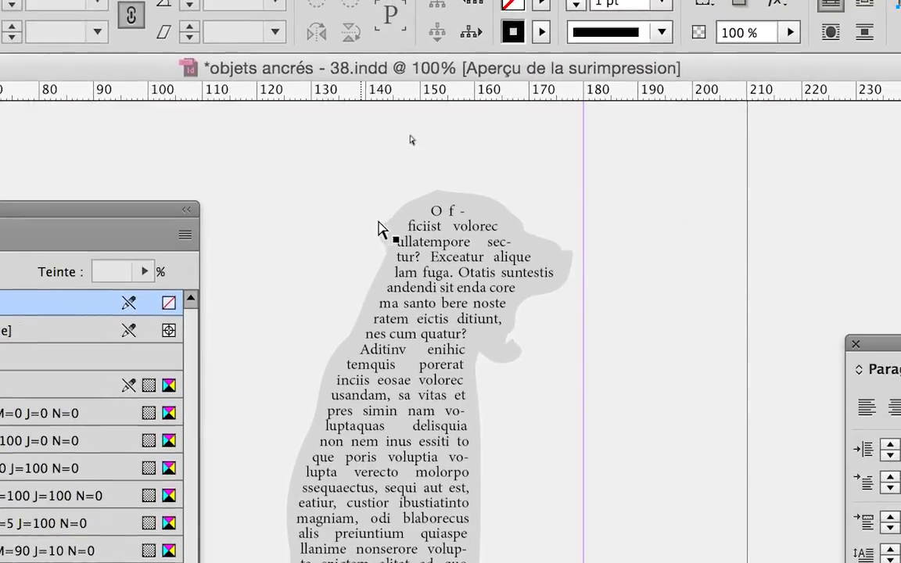
click(523, 208)
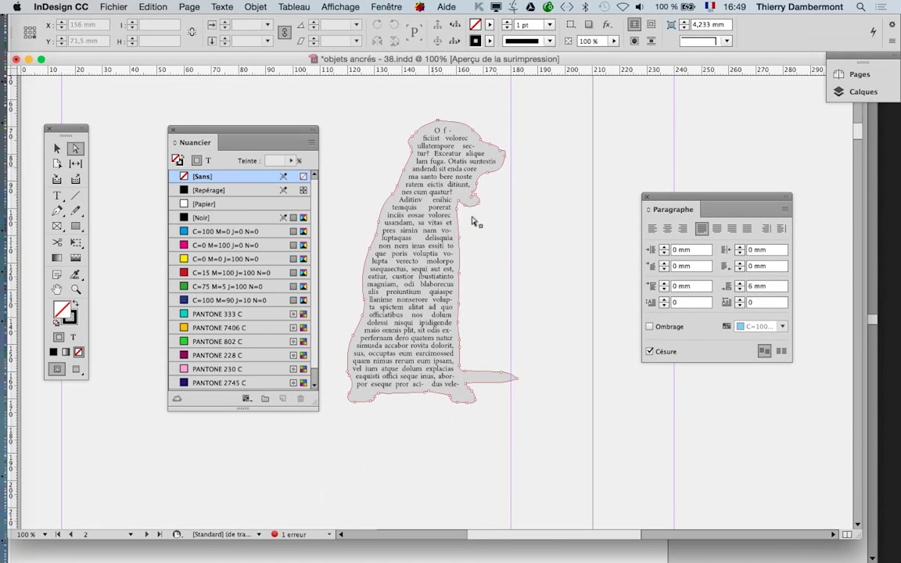
click(501, 507)
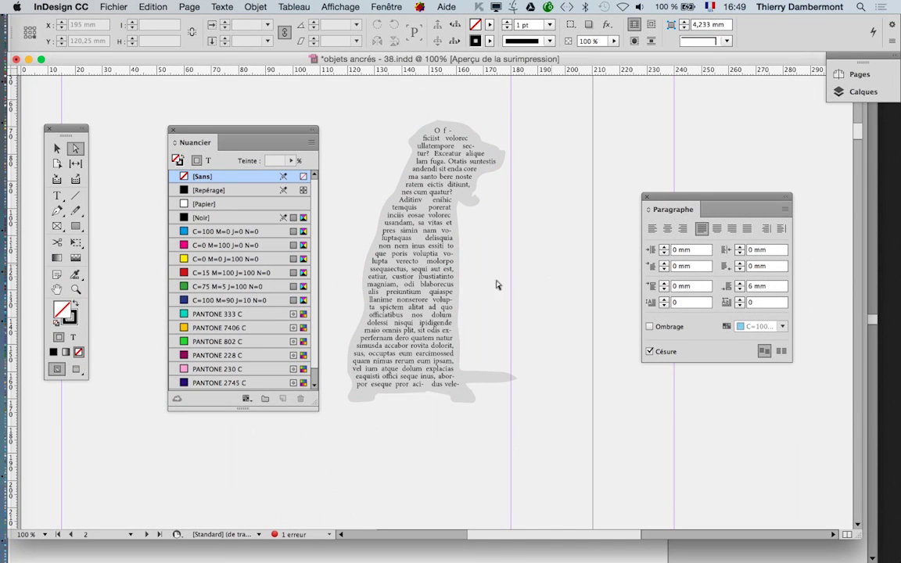
click(56, 148)
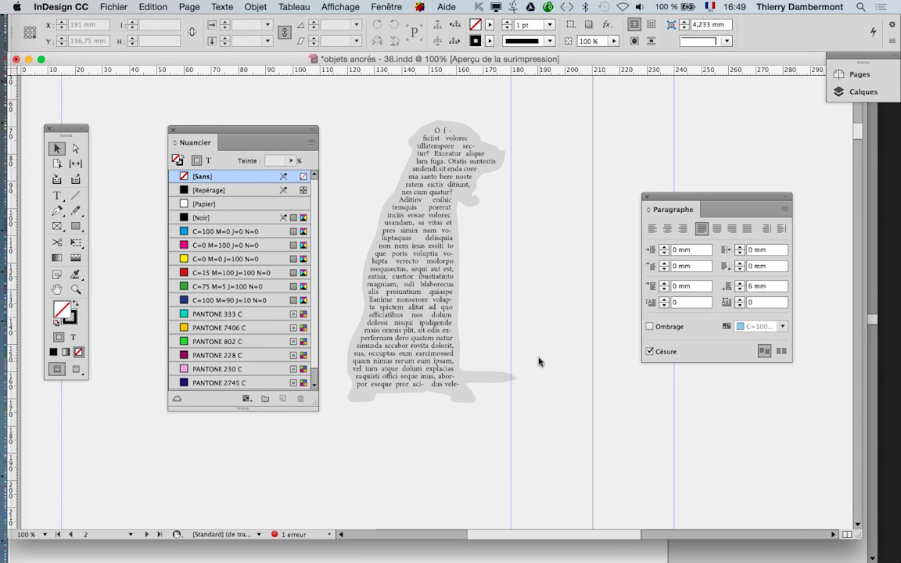
- Move the dog frame to about X 119 mm, Y 148.5 mm and shift the swatches panel clear of the page
scroll(532, 354, down, 1)
scroll(532, 356, down, 1)
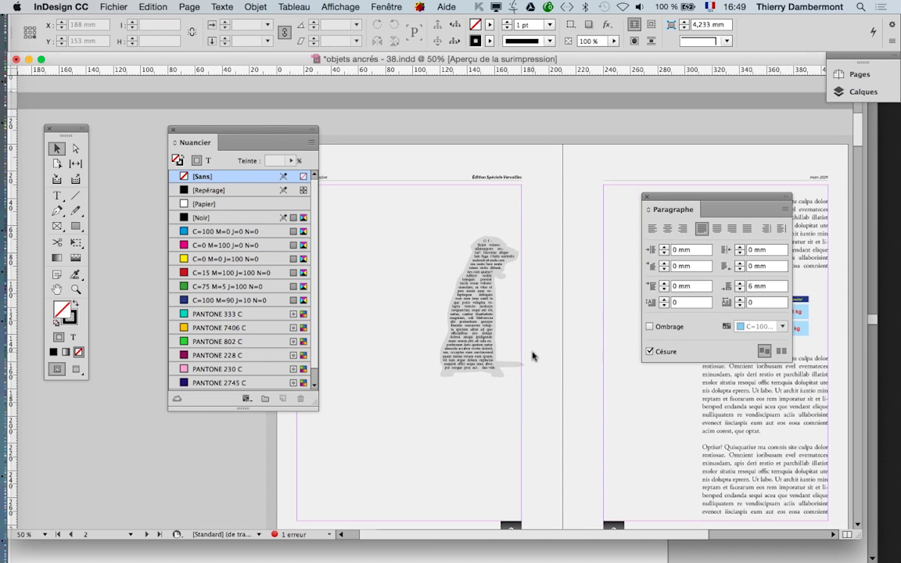
drag(432, 316, 360, 278)
drag(239, 129, 160, 136)
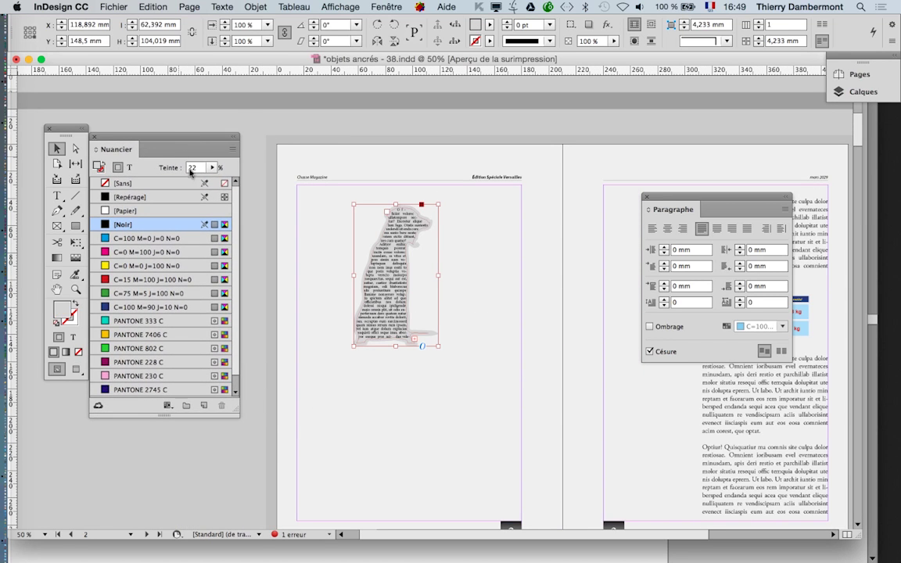
- Enlarge the dog frame proportionally with Free Transform to about 129 × 215 mm and shift it to about X 177 mm, Y 259 mm
key(e)
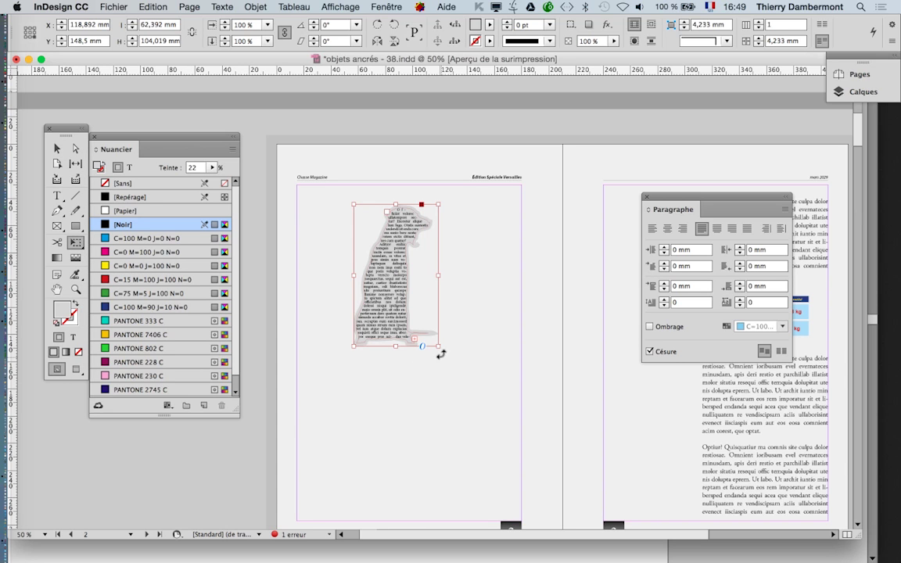
drag(439, 344, 564, 475)
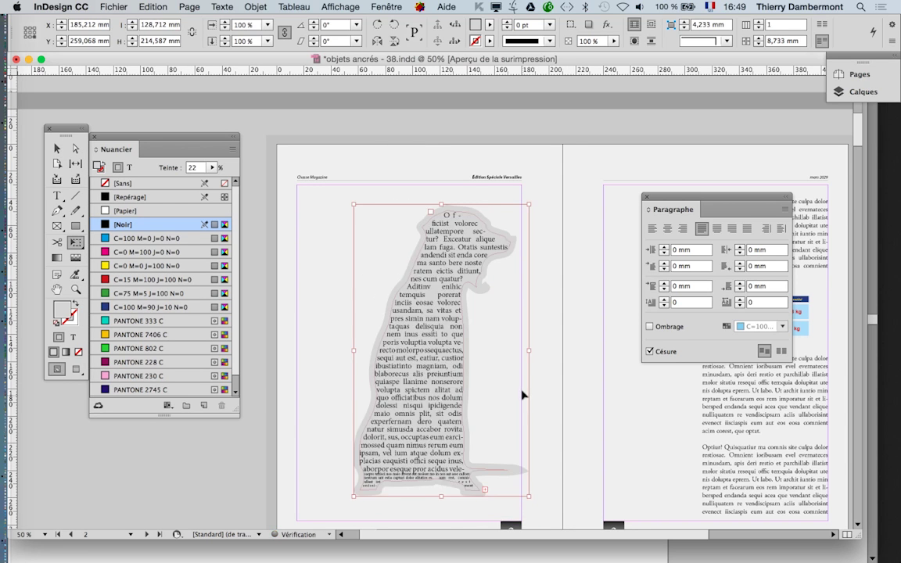
click(56, 149)
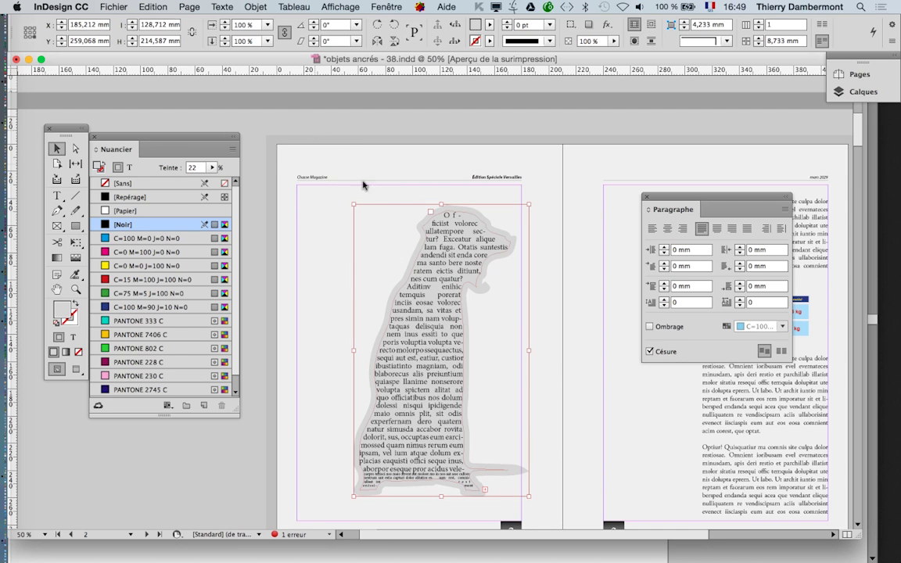
click(335, 155)
click(460, 316)
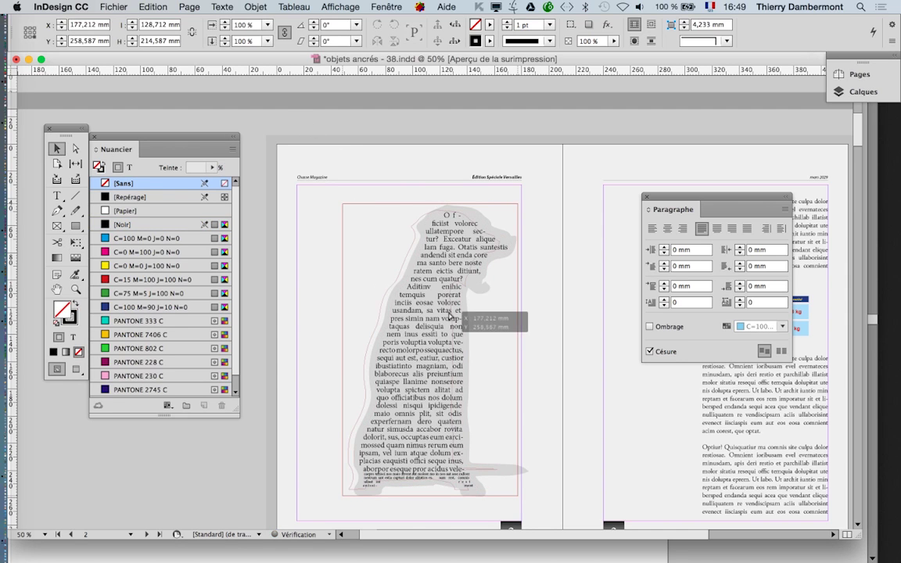
- Select the dog's text from "inus," after "offici seque" through to the end of the story, including the overset text
click(56, 196)
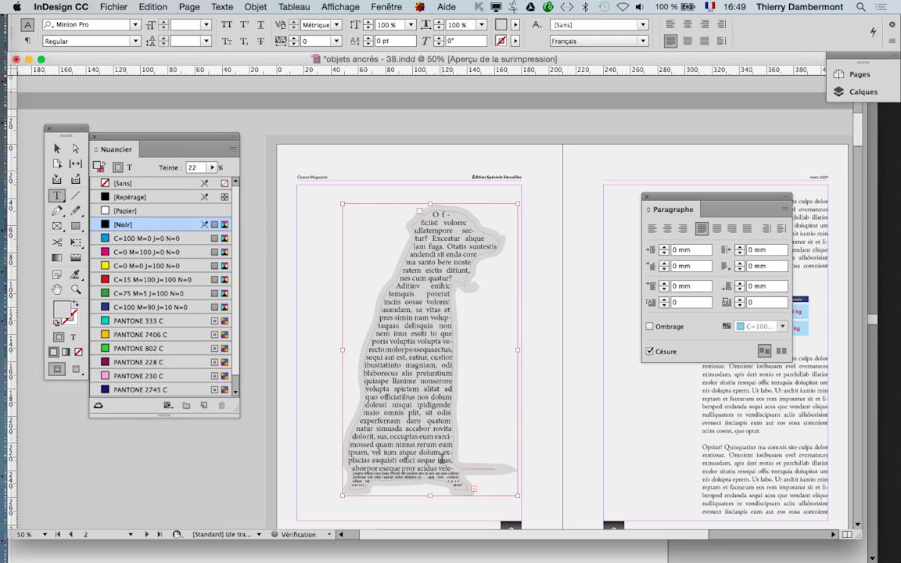
click(401, 417)
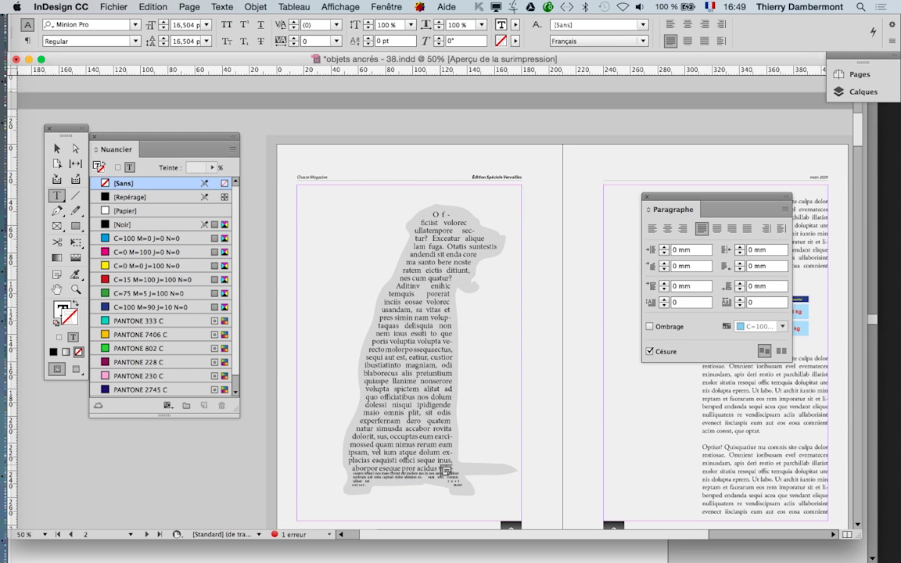
key(super+1)
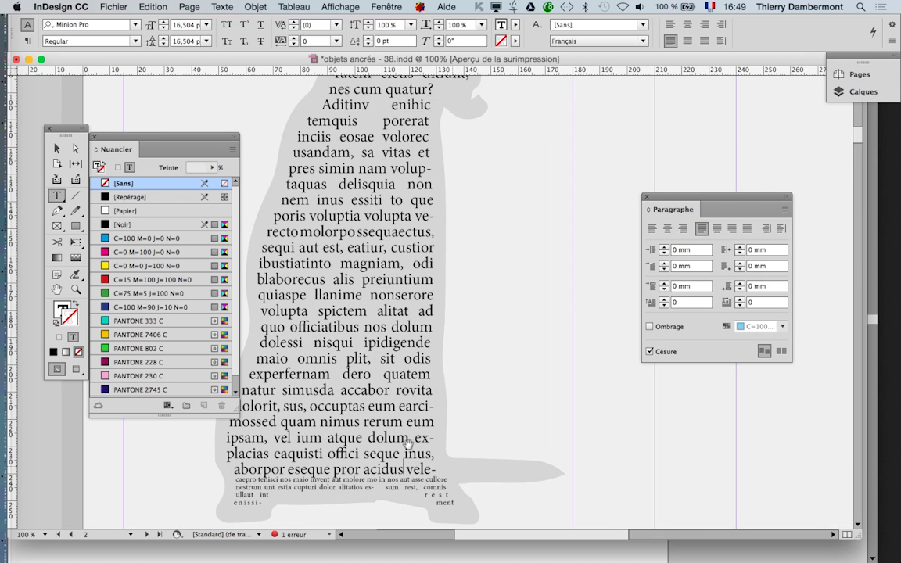
scroll(397, 454, down, 5)
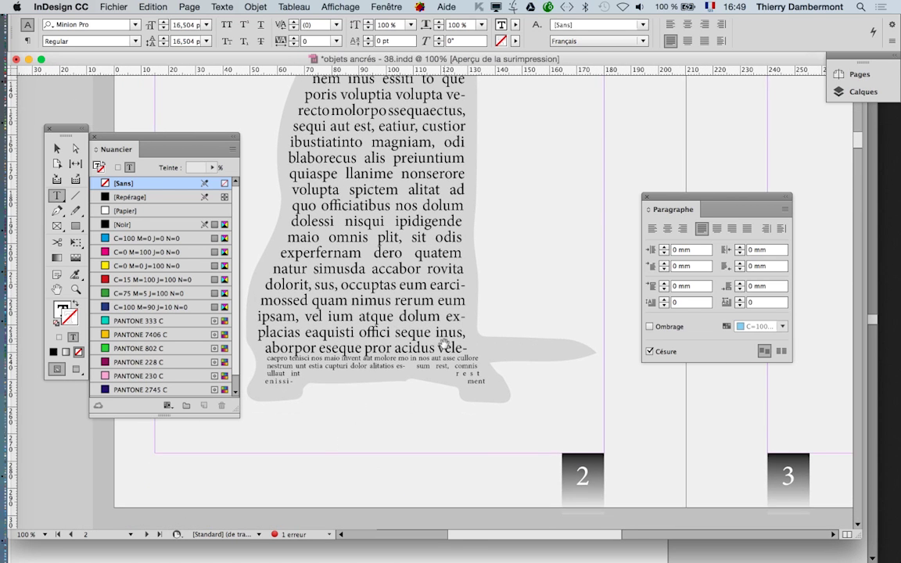
key(super+equal)
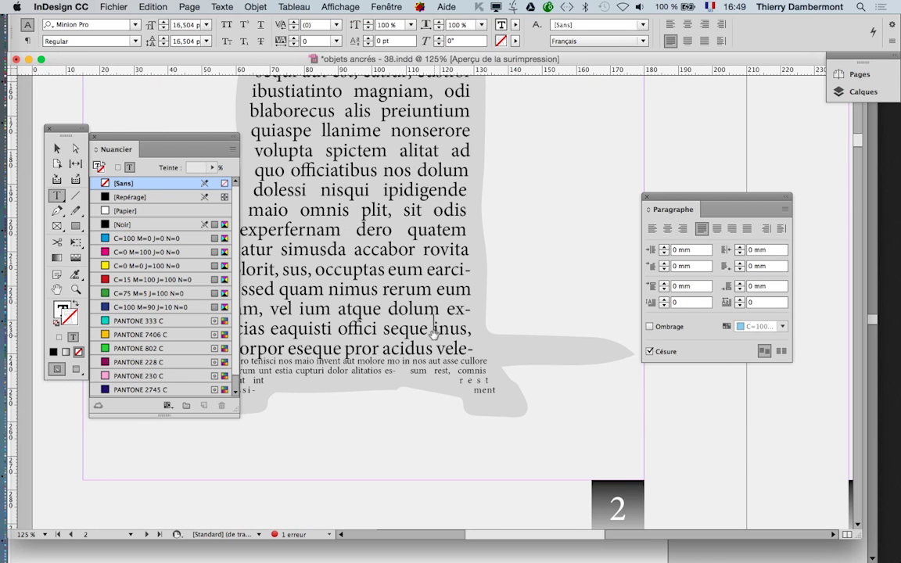
key(super+equal)
key(super+equal)
key(super+equal)
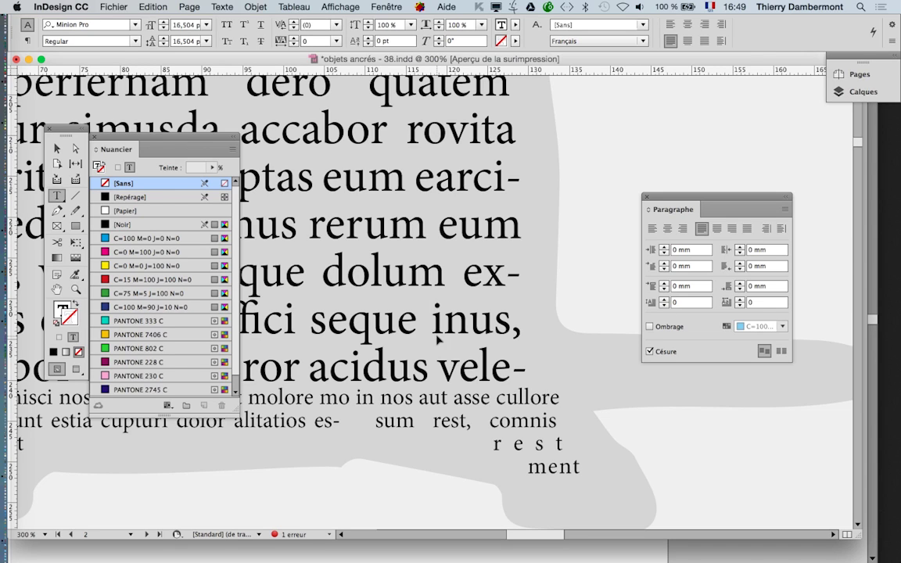
key(super+shift+End)
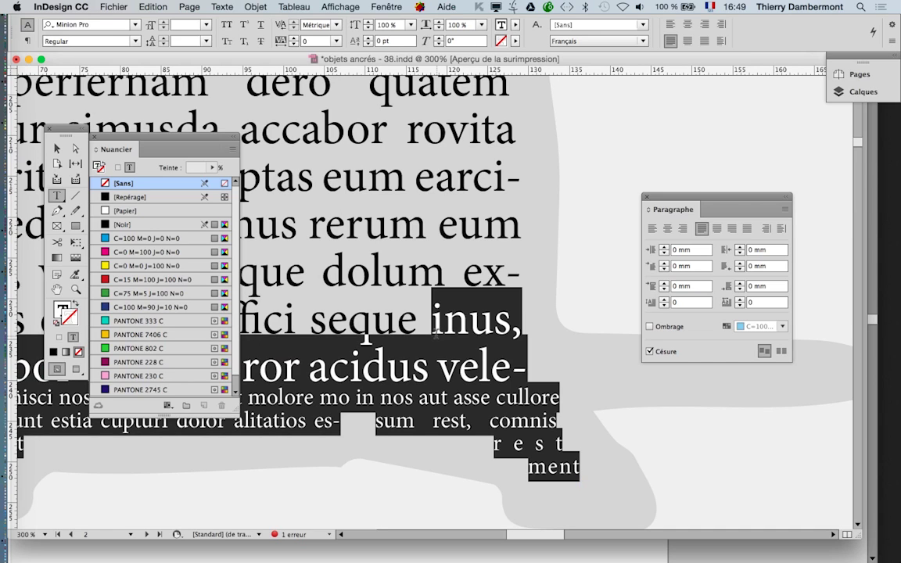
- Open the system keyboard viewer to examine the navigation keys used for extending a text selection, and close it
click(722, 6)
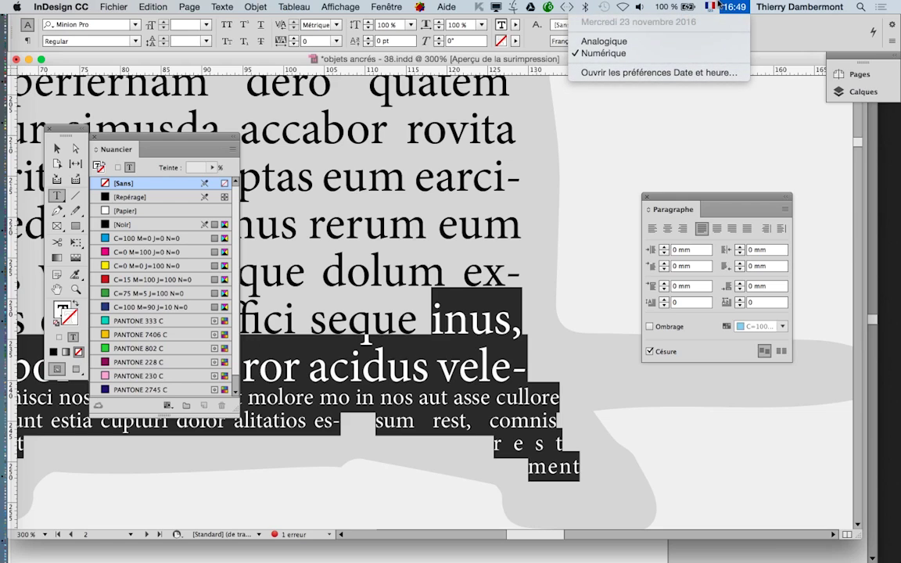
click(713, 7)
click(712, 7)
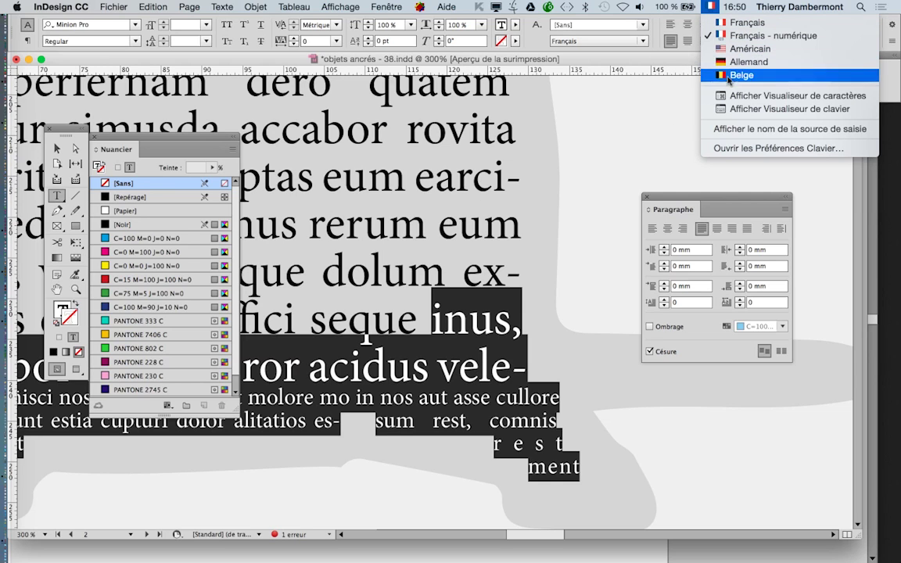
click(740, 110)
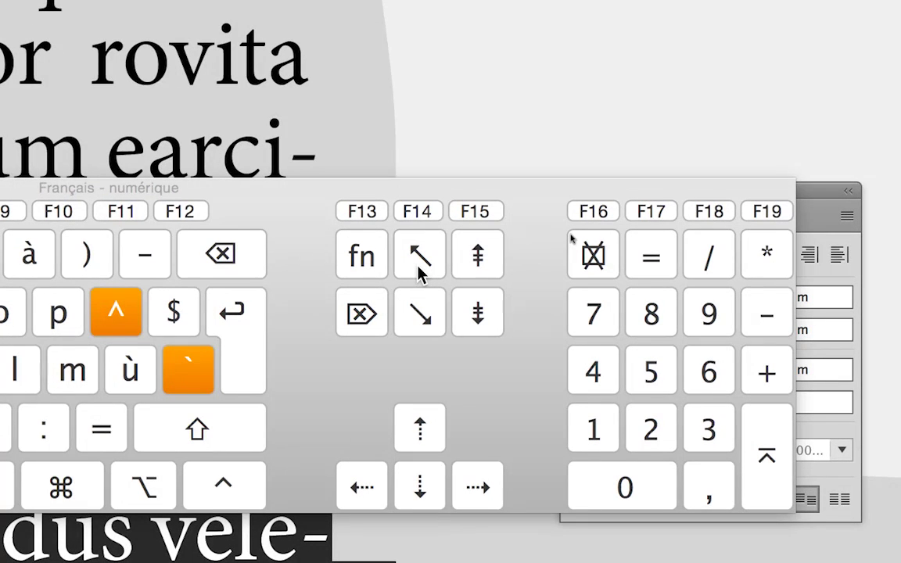
key(alt)
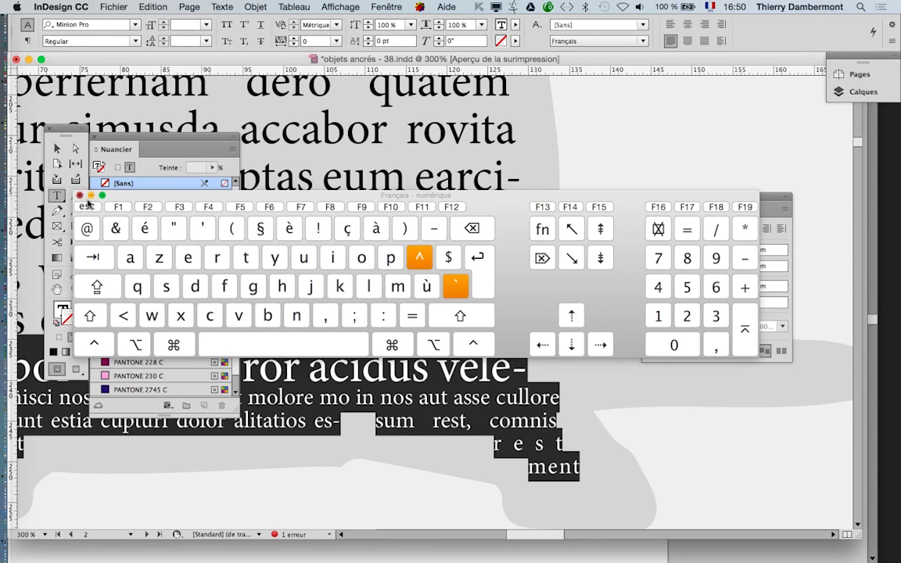
click(79, 195)
- Delete the selected surplus text and end the dog's text with a full stop after "seque"
key(BackSpace)
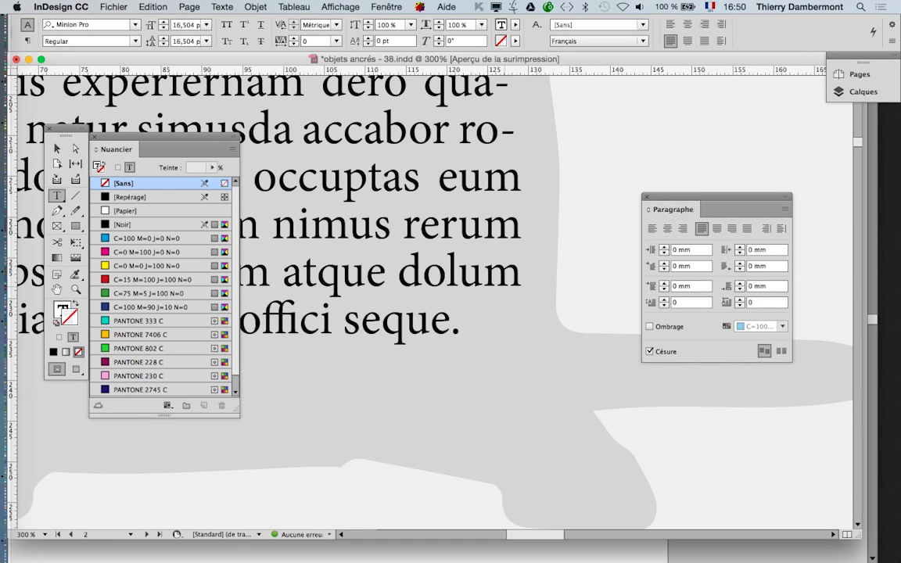
scroll(515, 286, down, 3)
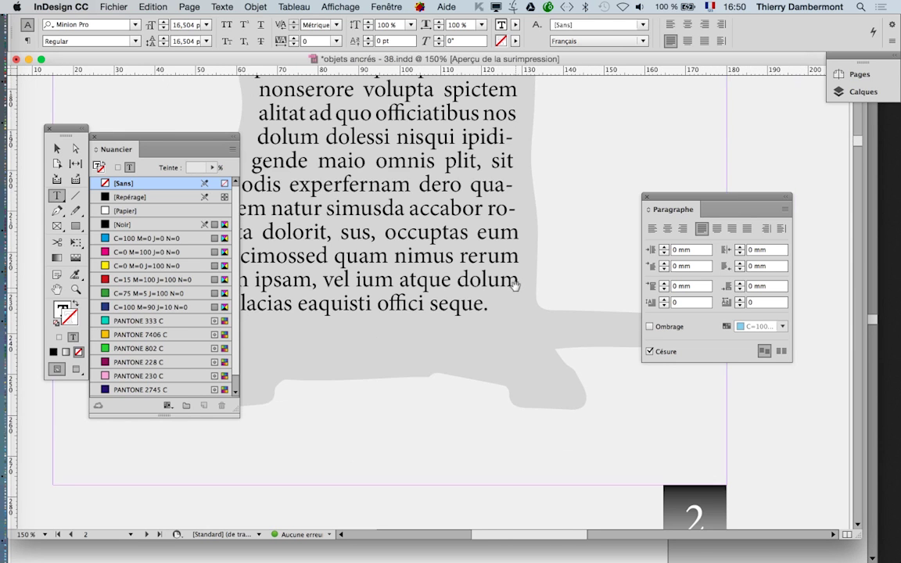
scroll(399, 264, down, 4)
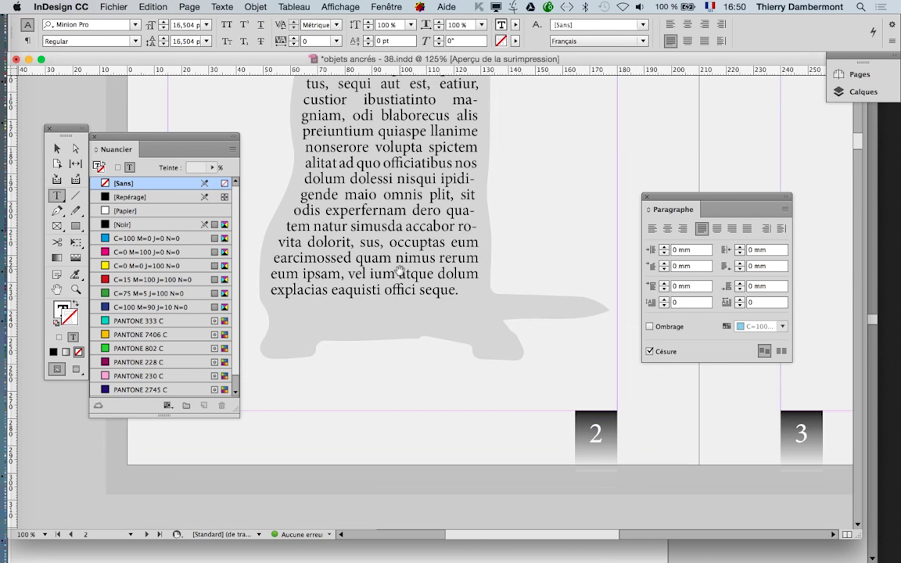
scroll(419, 298, up, 1)
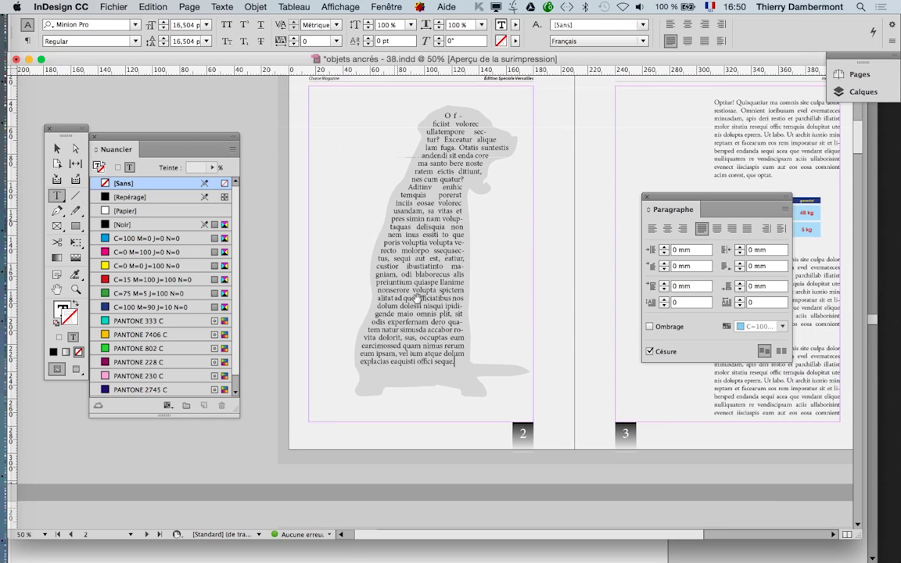
click(58, 149)
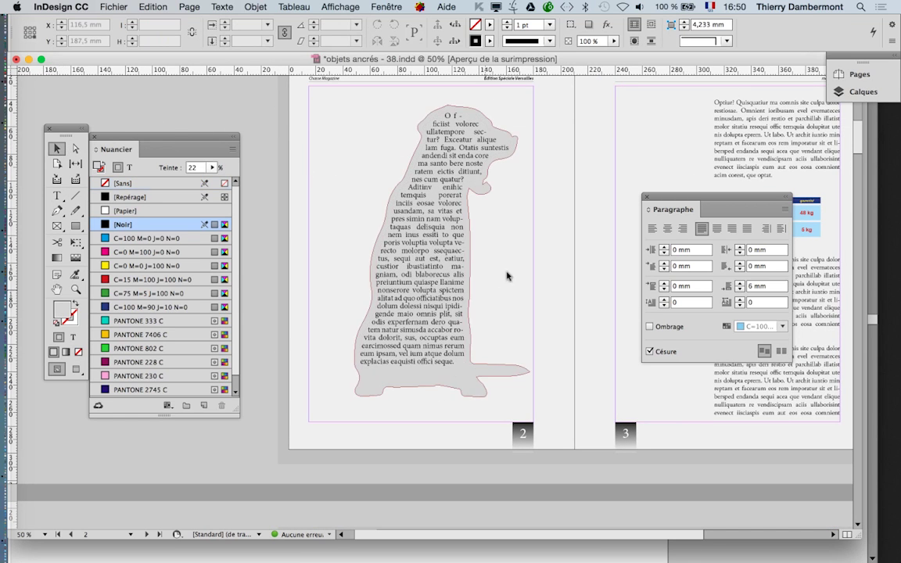
- Switch to Firefox and browse the "dog" image search results for other pictures suitable as silhouettes
key(super+Tab)
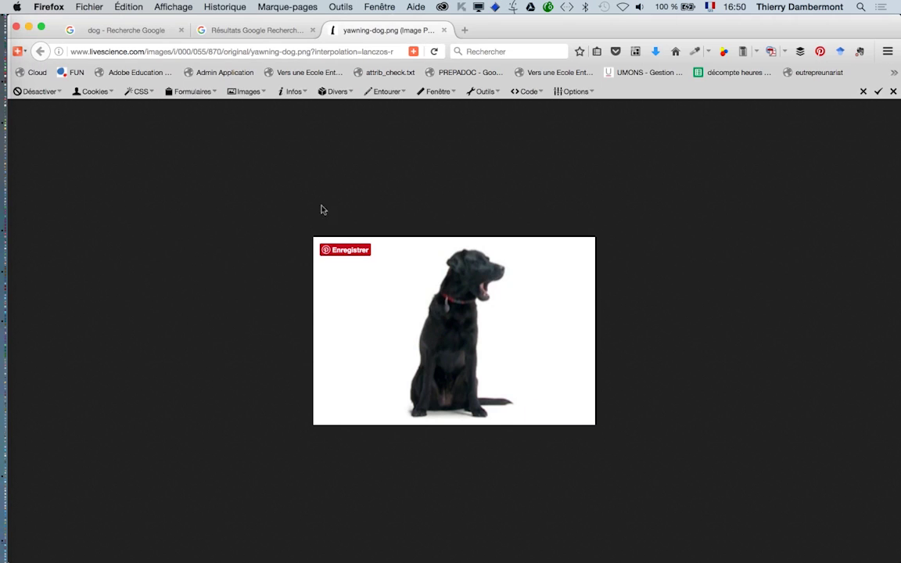
click(225, 31)
click(125, 30)
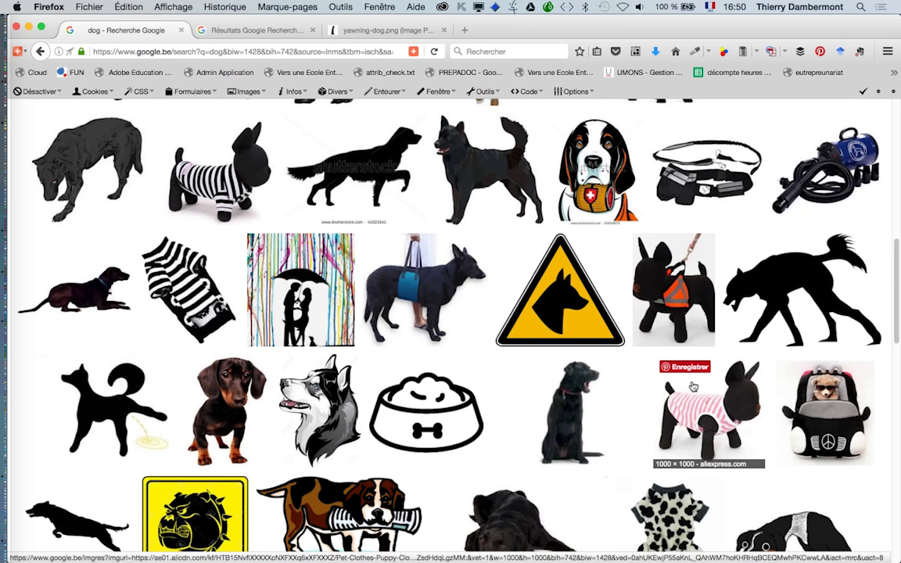
scroll(694, 386, down, 2)
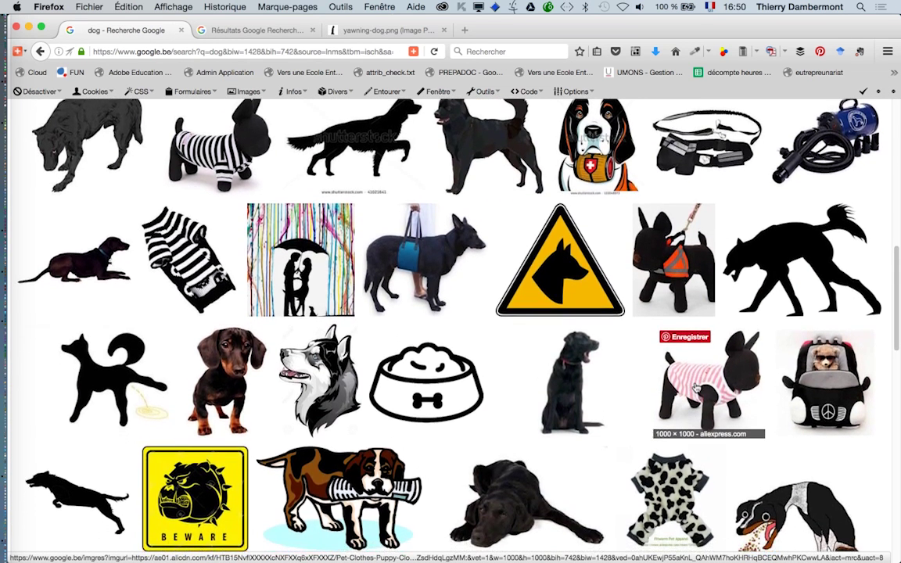
scroll(694, 386, down, 3)
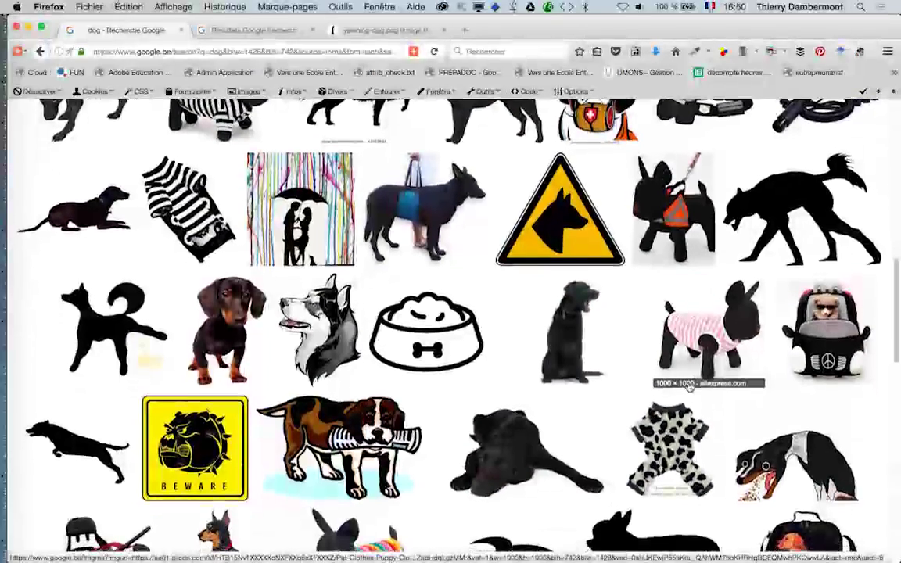
scroll(689, 387, up, 15)
scroll(689, 383, up, 15)
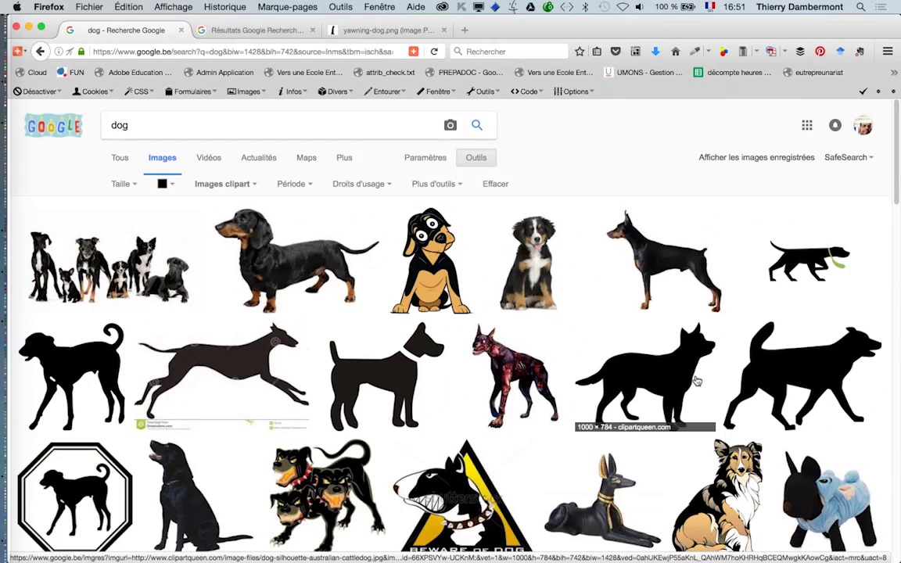
scroll(696, 382, down, 20)
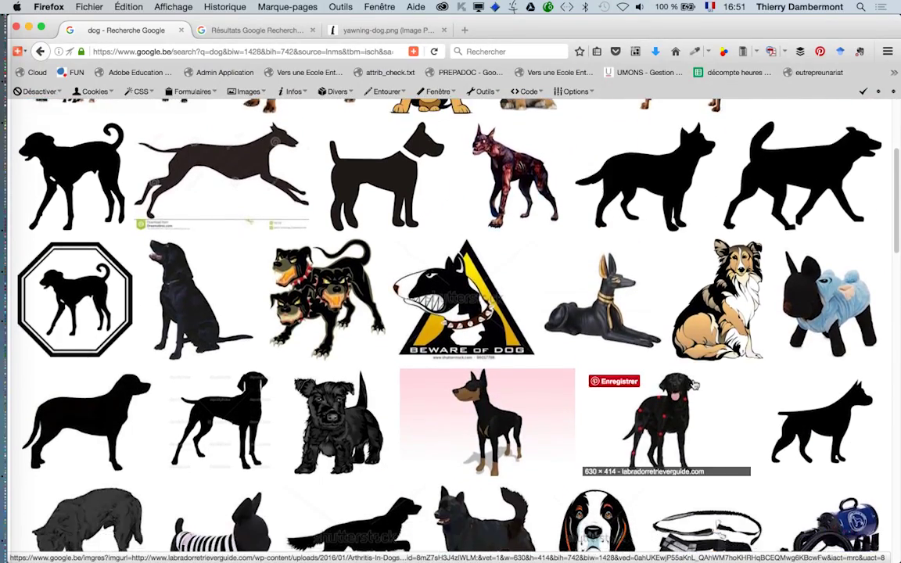
scroll(694, 387, down, 10)
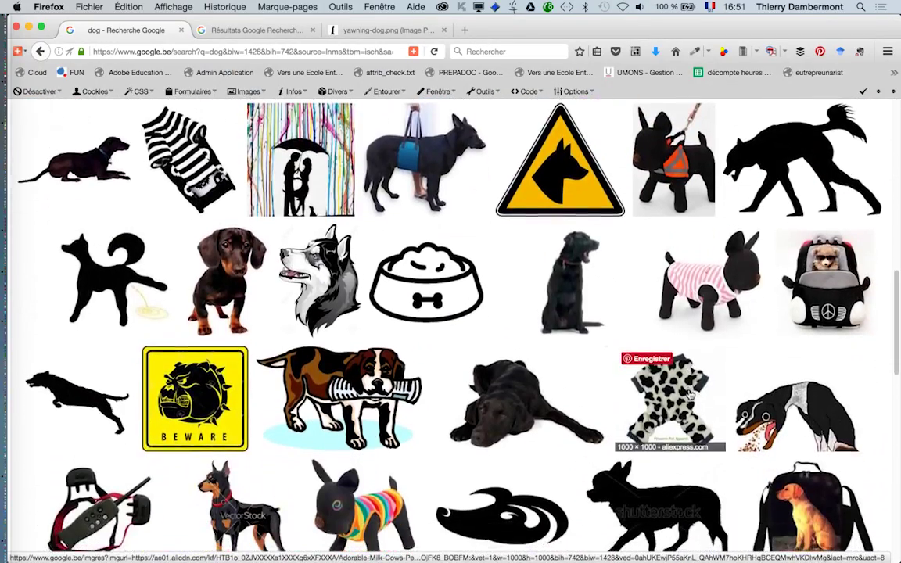
scroll(687, 403, down, 12)
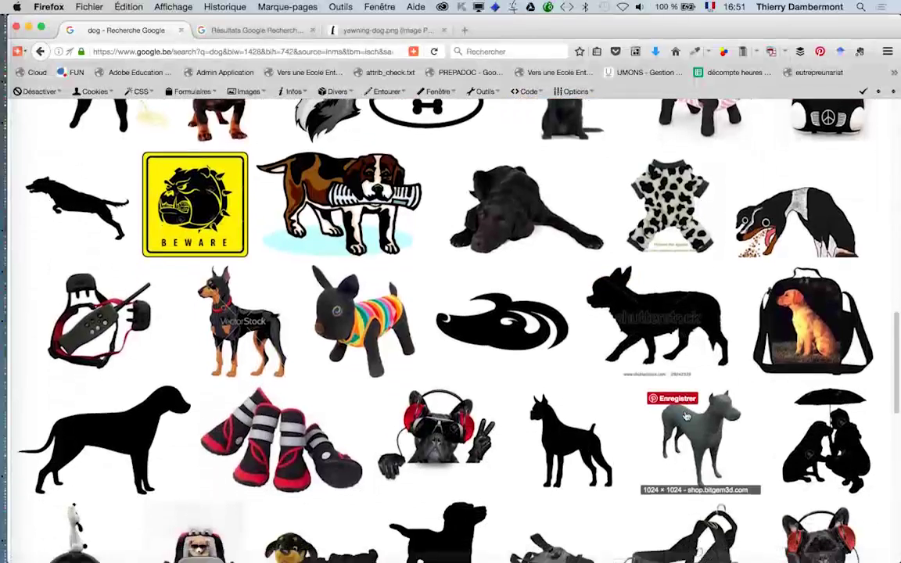
- Find a running dog silhouette in the image search results, open it at full size and copy the image
scroll(685, 420, down, 4)
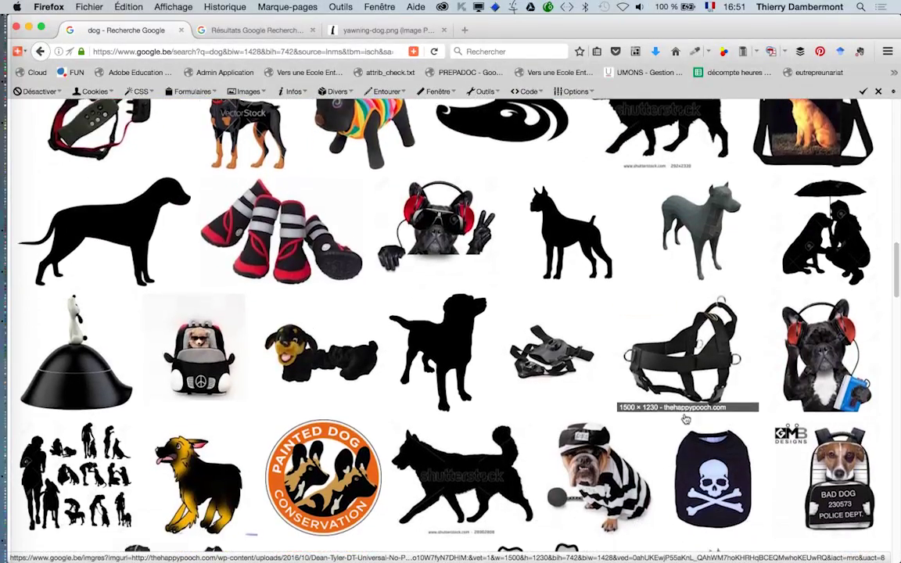
scroll(684, 420, down, 11)
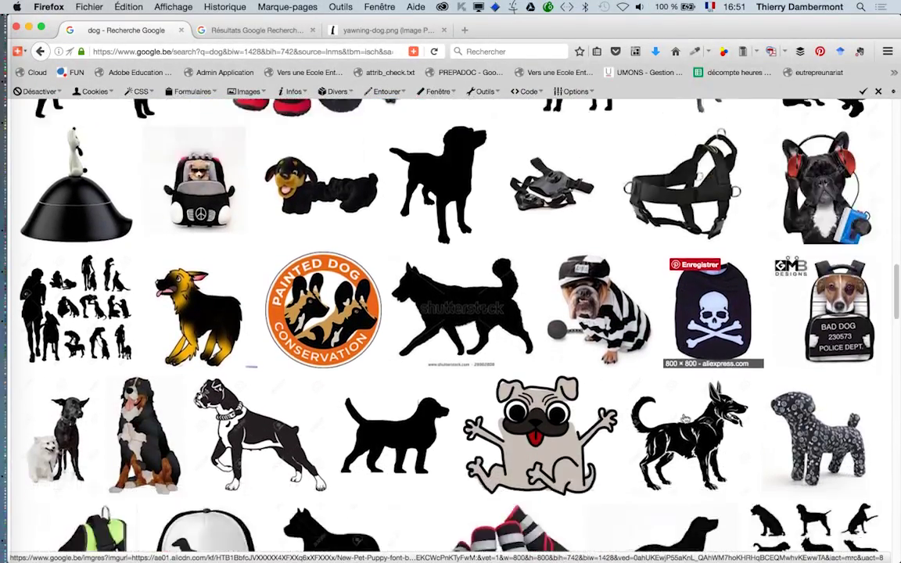
scroll(683, 421, down, 14)
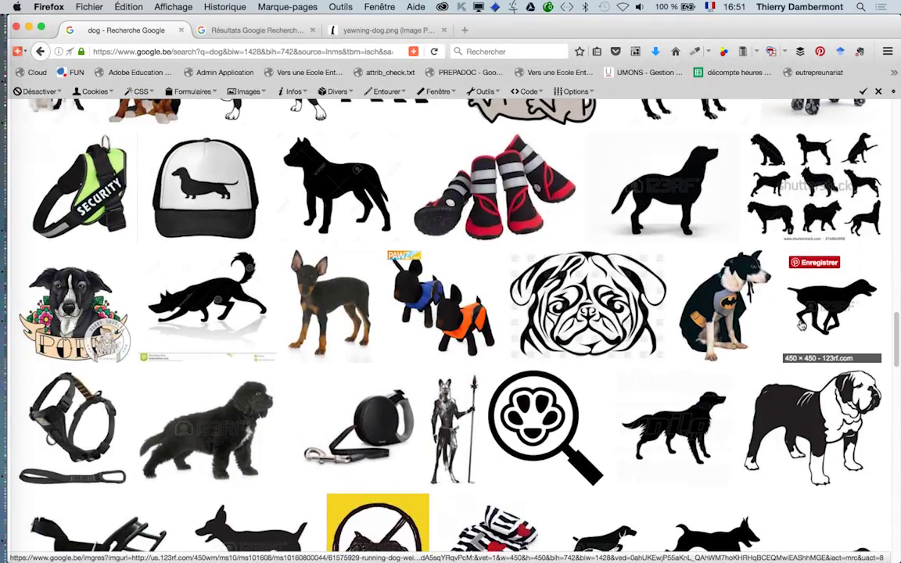
super+click(830, 313)
click(227, 32)
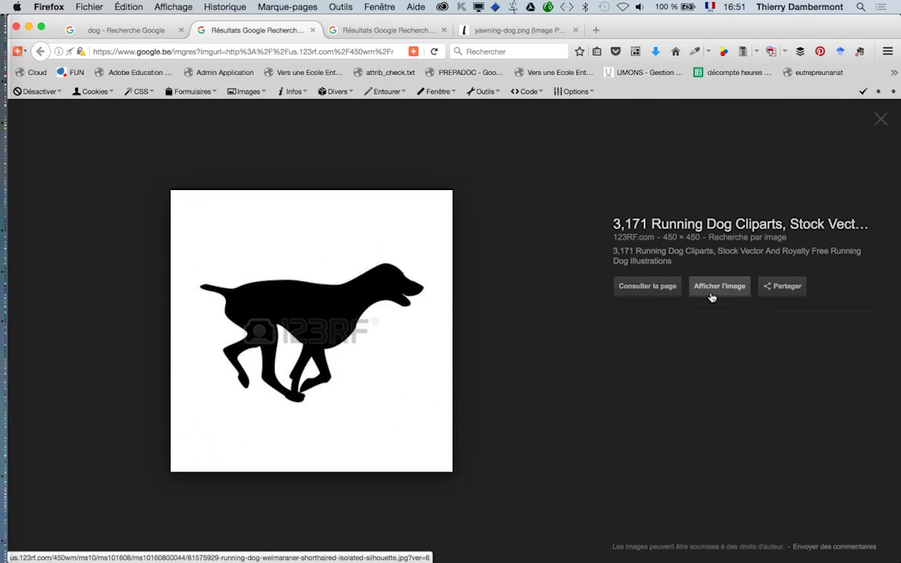
click(714, 290)
right_click(415, 292)
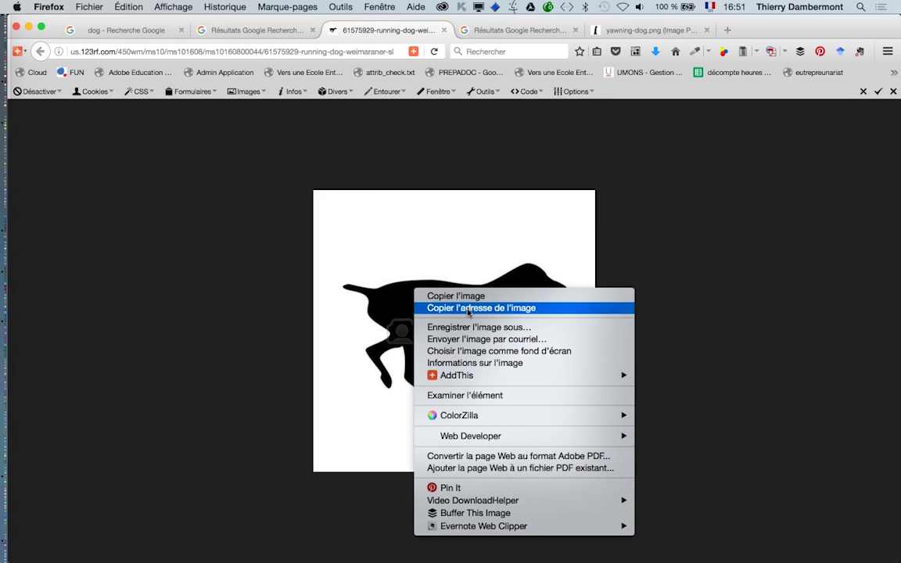
click(429, 294)
- Switch to Illustrator, create a new document and paste the running dog image into it
key(super+Tab)
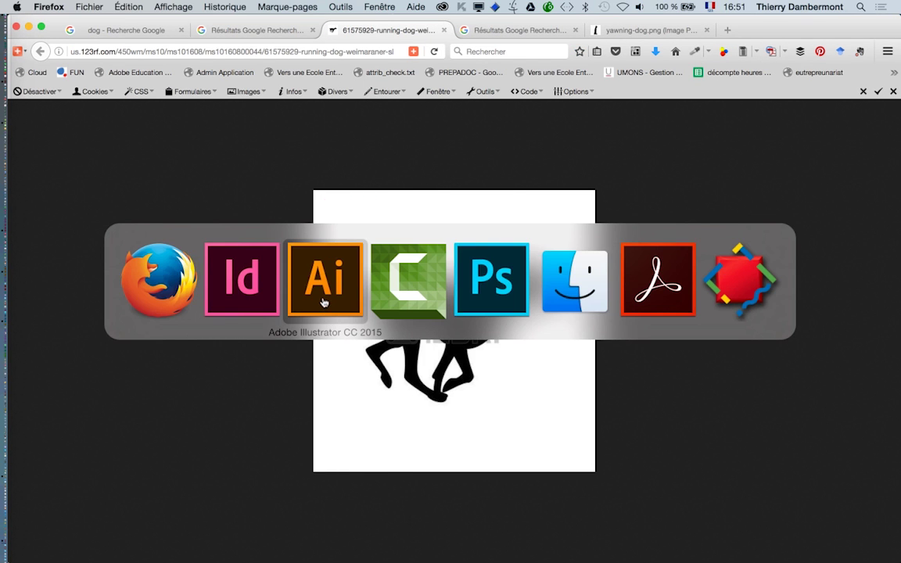
click(324, 302)
click(118, 6)
click(133, 22)
click(533, 427)
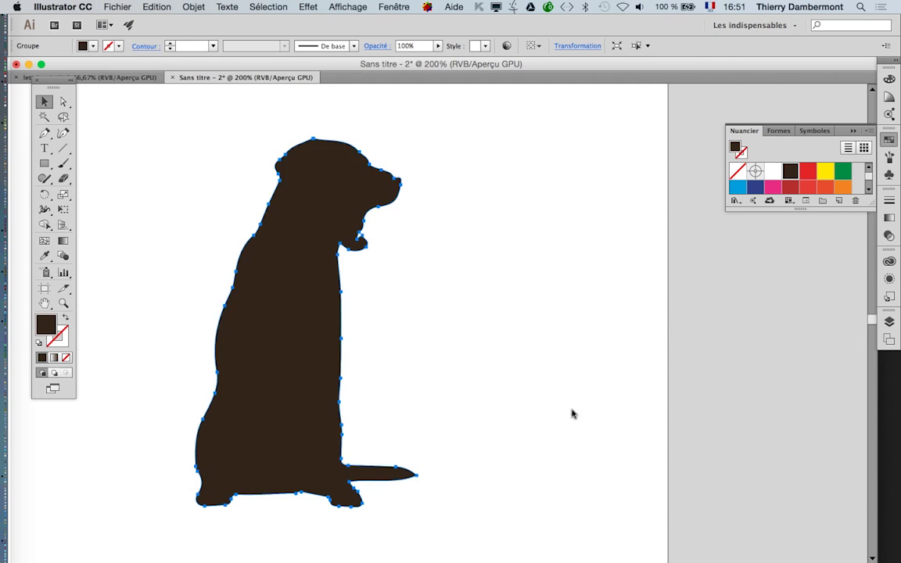
key(super+v)
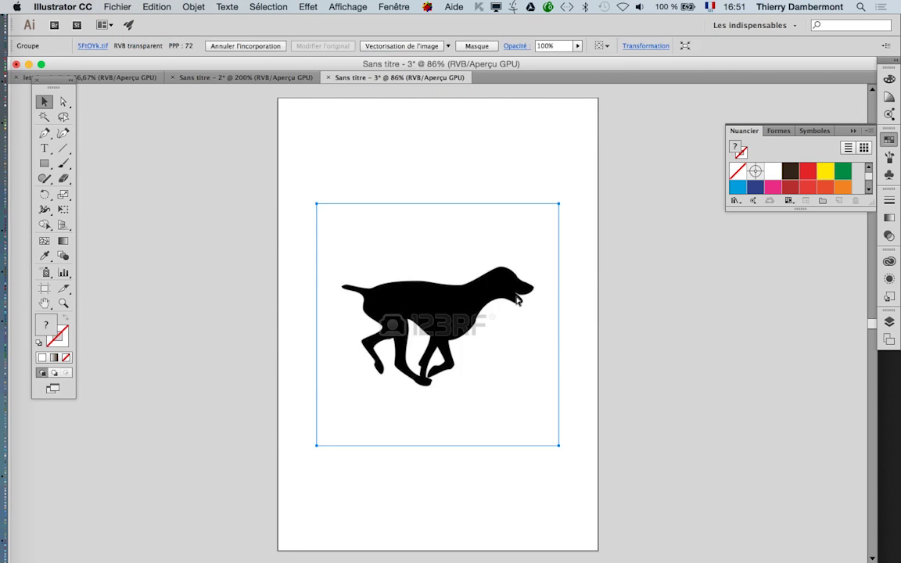
- Vectorise the running dog image with Image Trace in black and white, with preview on and white ignored
click(386, 5)
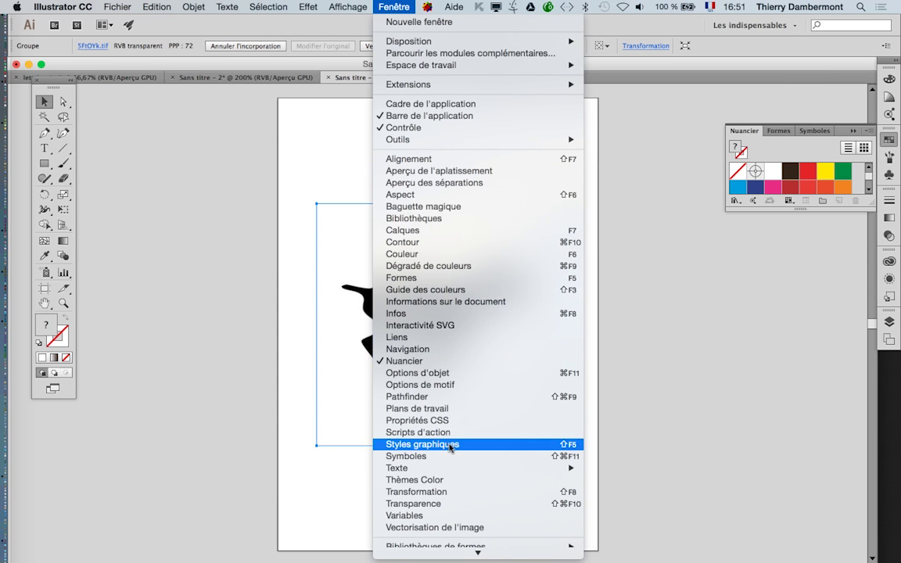
click(501, 528)
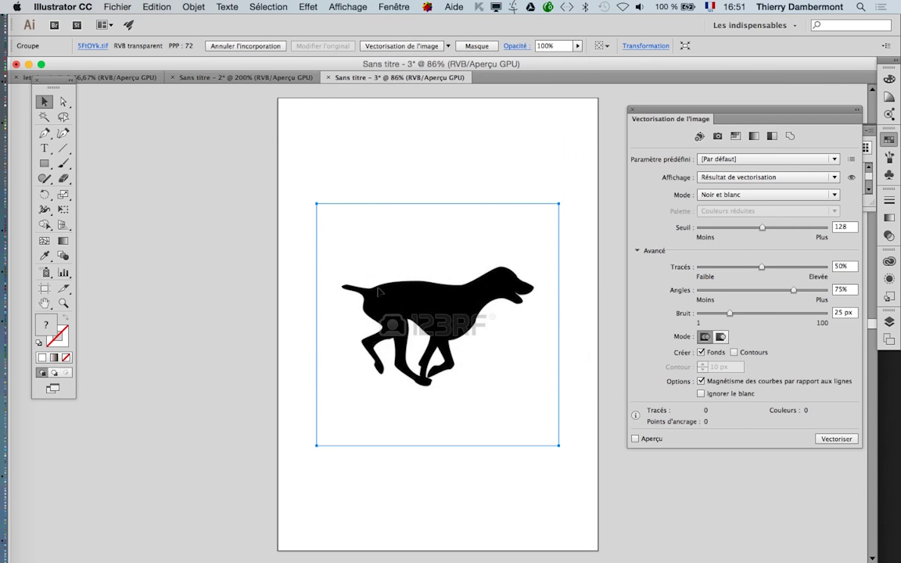
click(646, 440)
click(701, 393)
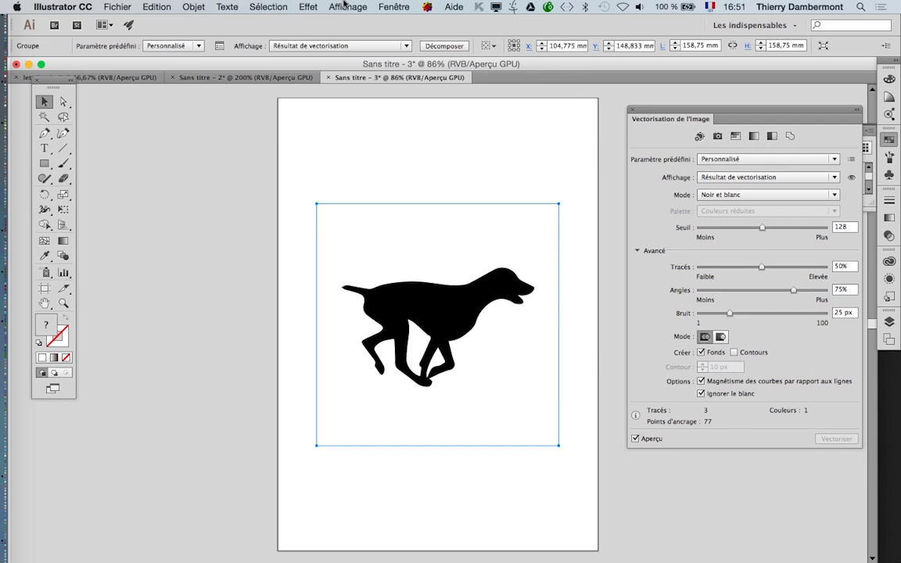
- Show the transparency grid to check the background around the traced dog, and hide it again
click(347, 6)
click(406, 274)
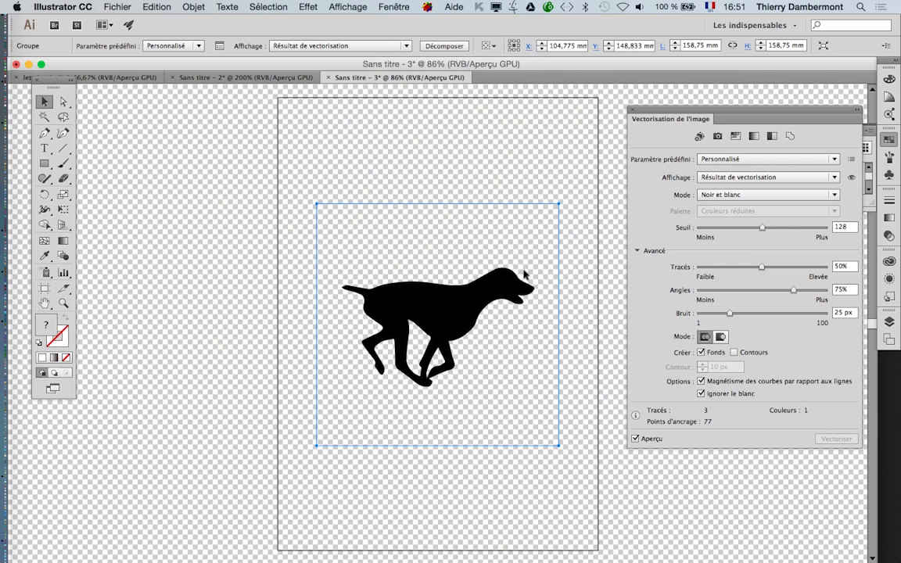
click(348, 6)
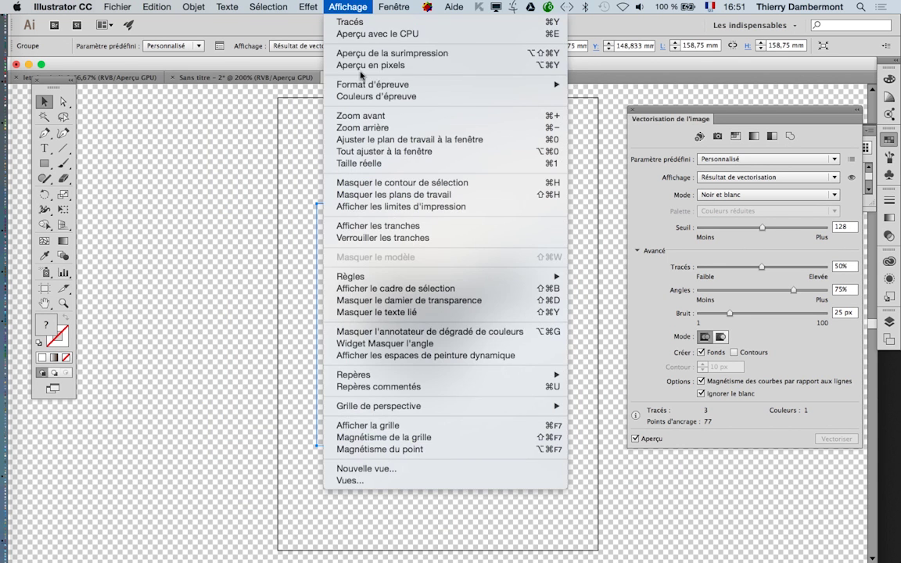
click(415, 301)
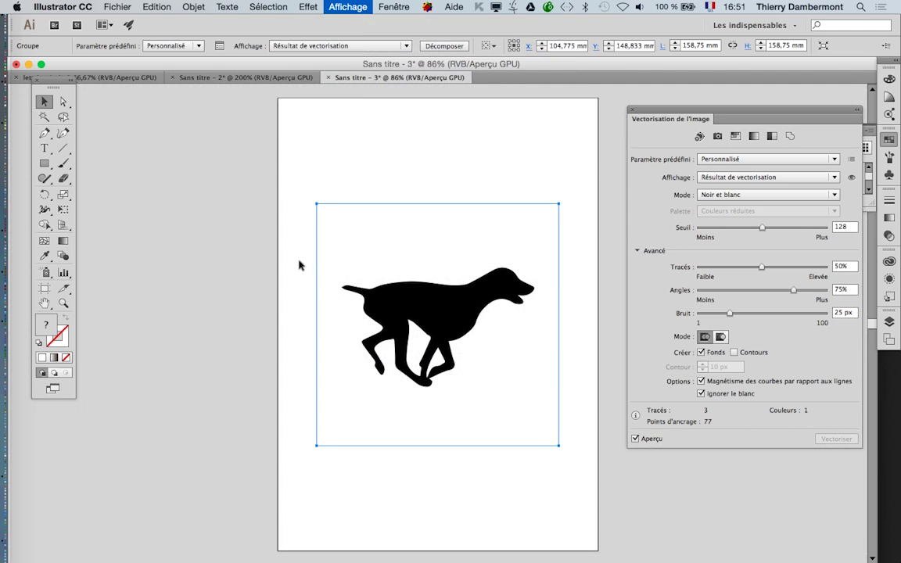
- Expand the traced running dog into editable vector paths
click(194, 6)
mouse_move(282, 326)
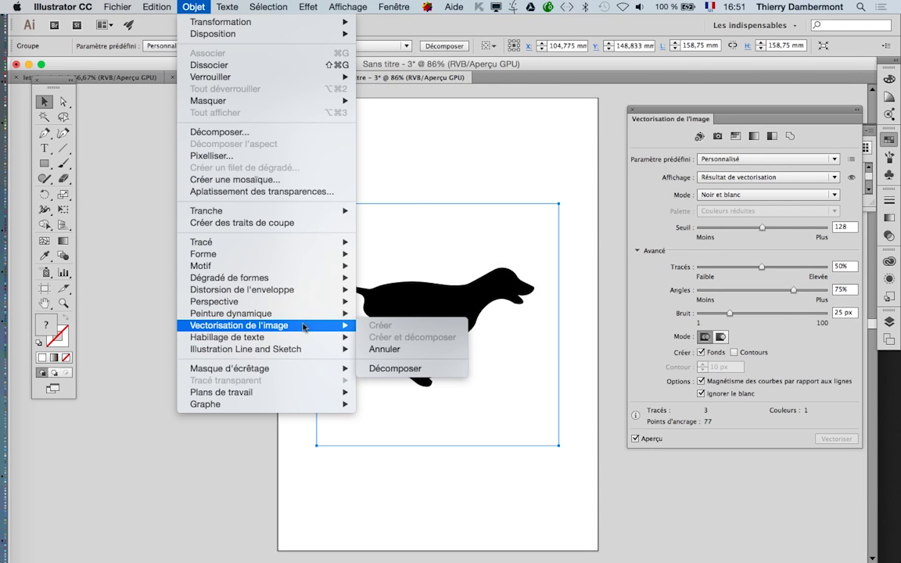
click(380, 367)
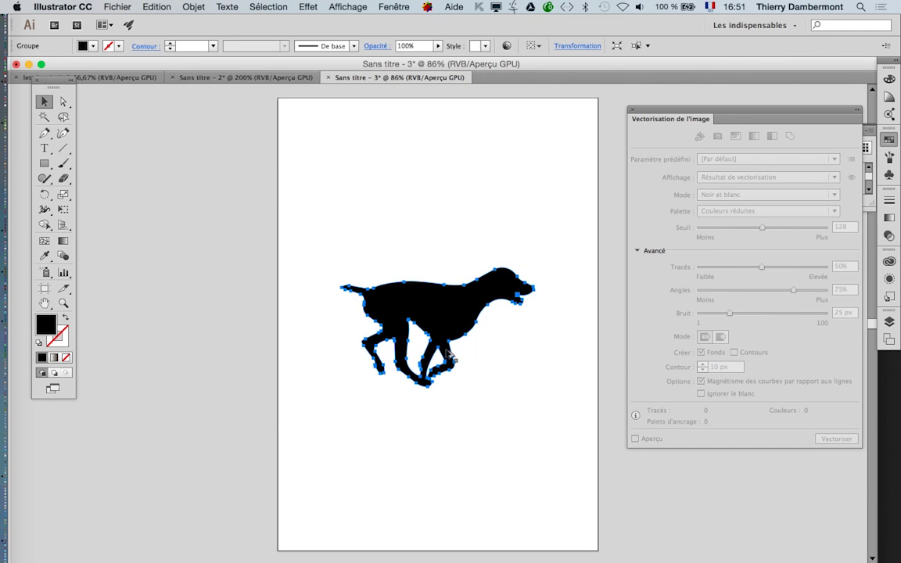
scroll(477, 374, up, 2)
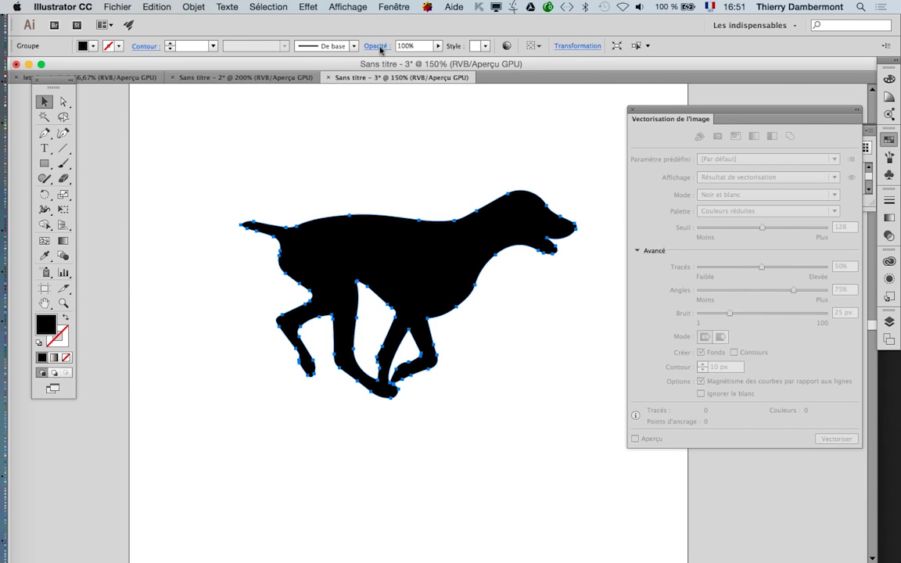
- Display the layers in an enlarged floating panel and expand Calque 1 and its nested groups to examine the running dog's path type
click(393, 7)
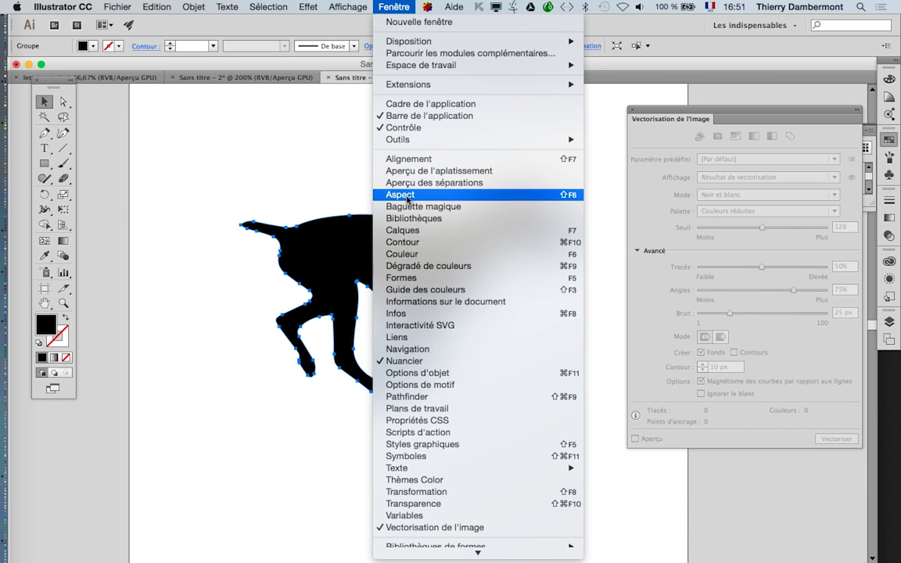
click(408, 230)
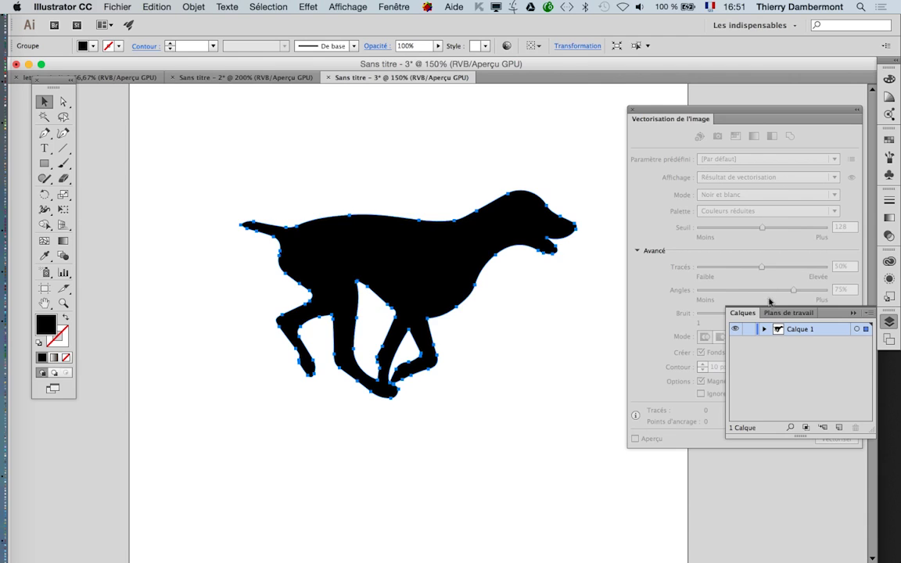
drag(741, 314, 194, 166)
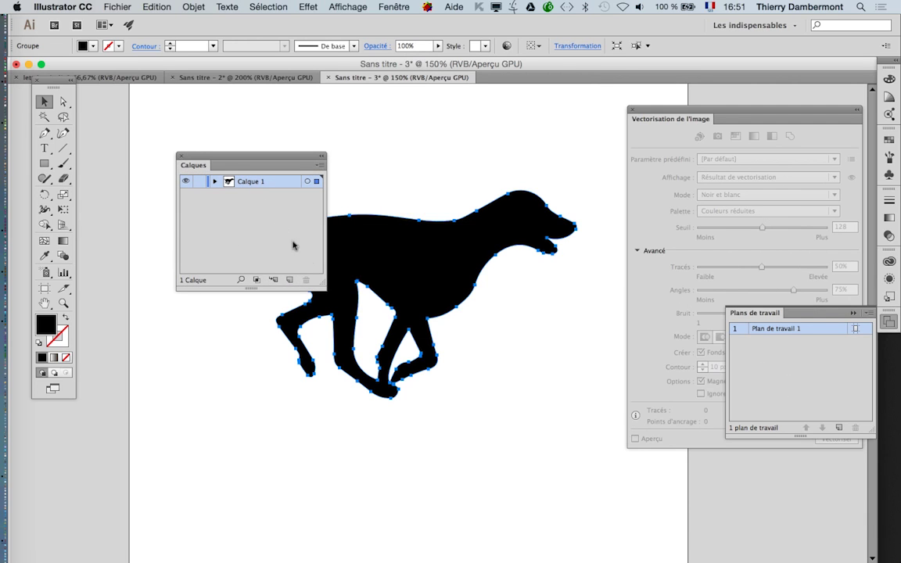
drag(321, 284, 401, 270)
click(215, 182)
click(226, 195)
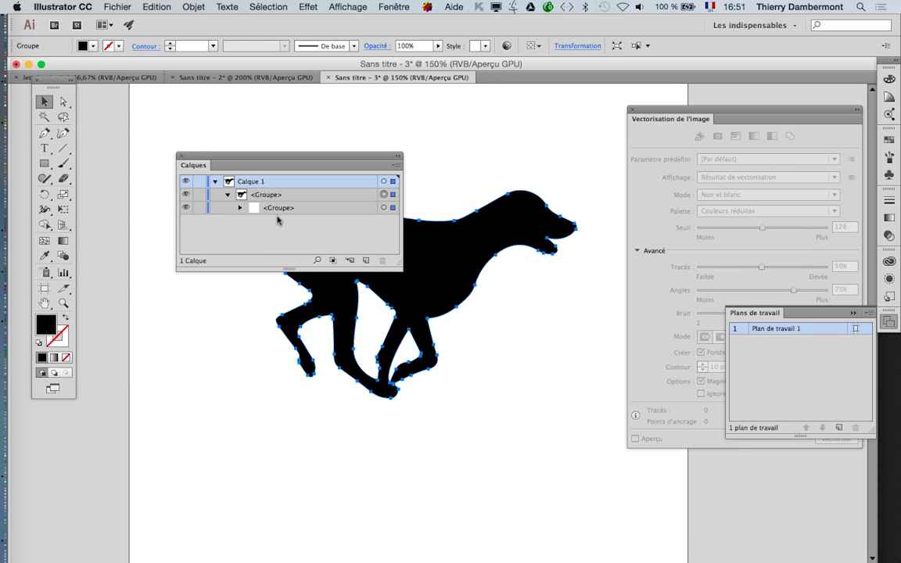
click(239, 208)
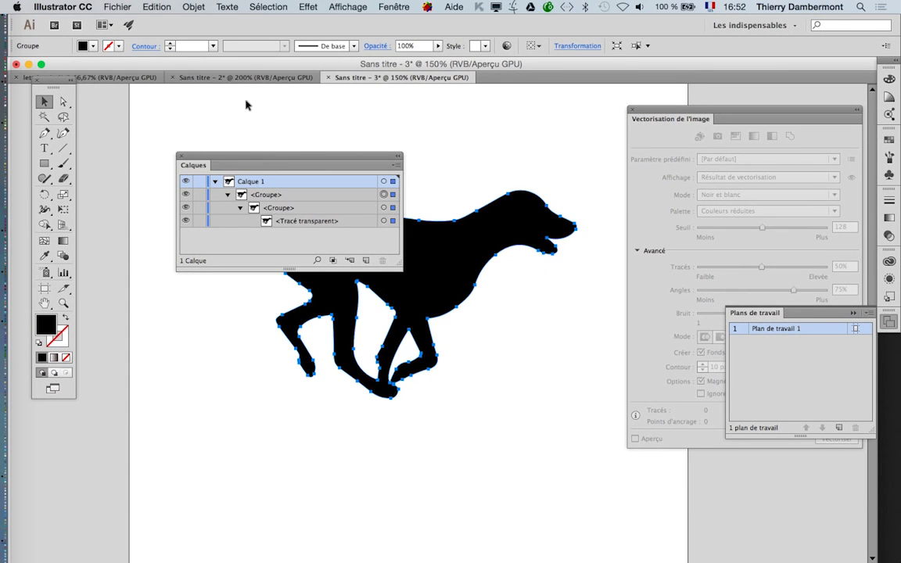
- In the sitting dog's document, expand Calque 1 and its group to compare the path type with the running dog's
click(245, 78)
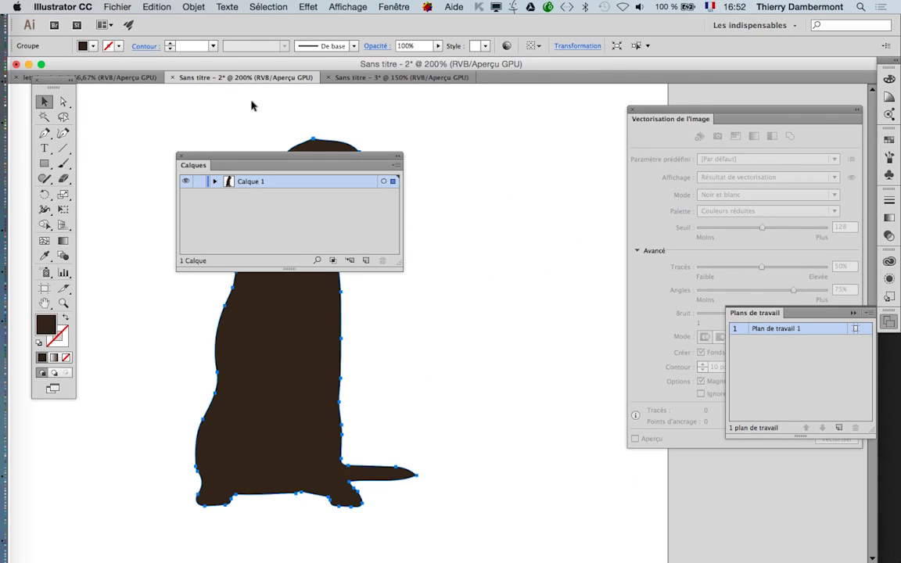
click(214, 183)
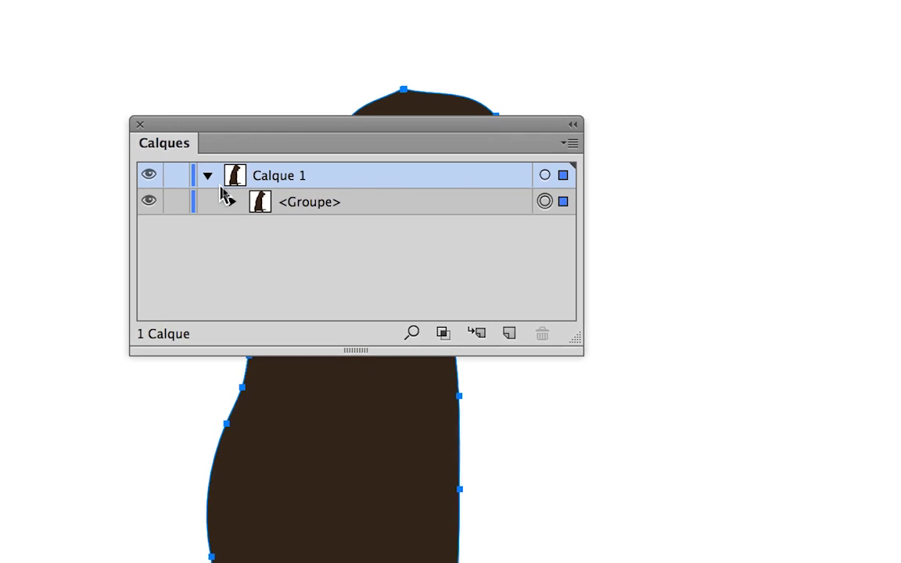
click(233, 202)
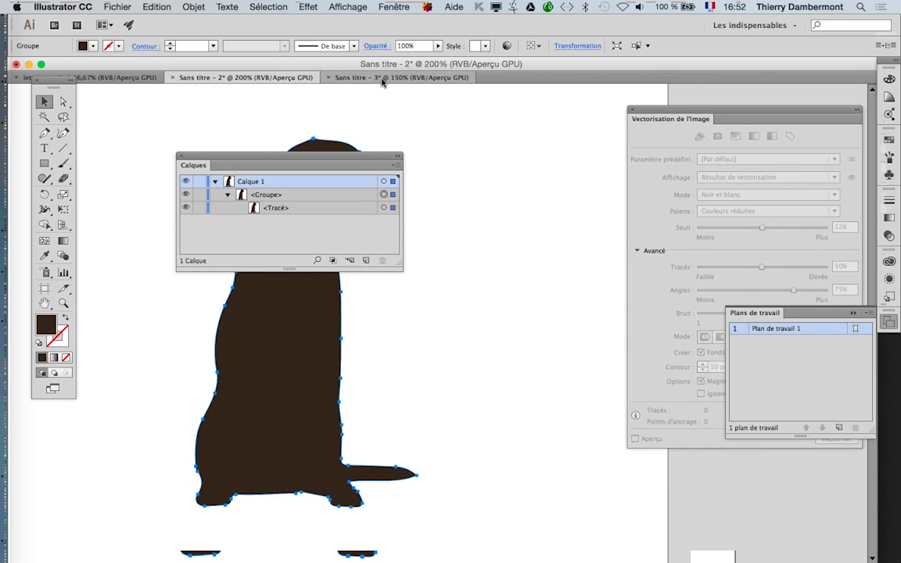
- Return to the running dog's document, move the layers display clear of the artwork and copy the silhouette
click(383, 77)
drag(302, 166, 524, 462)
click(259, 180)
click(303, 227)
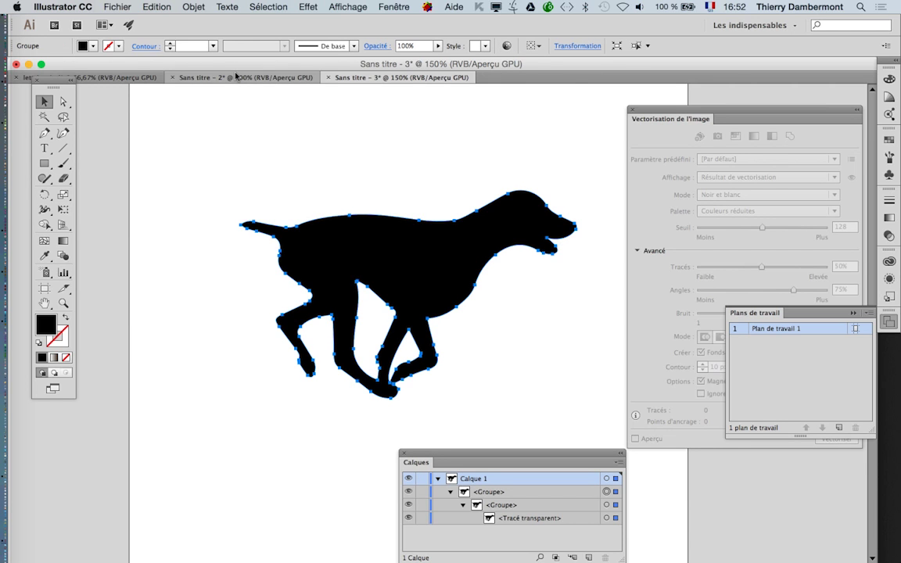
- Switch to InDesign and move the sitting dog text frame from page 2 onto the pasteboard beside the spread
key(super+Tab)
key(super+Tab)
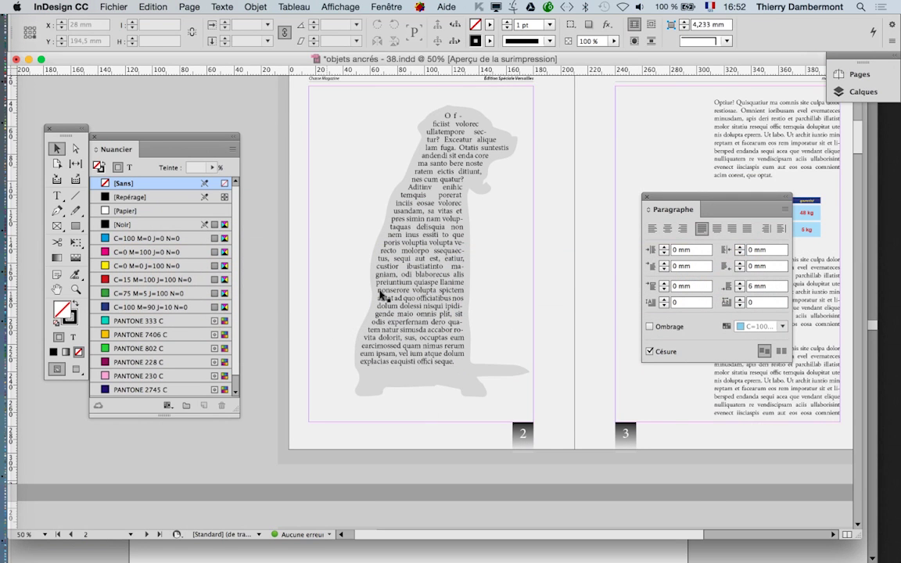
key(super+minus)
click(383, 230)
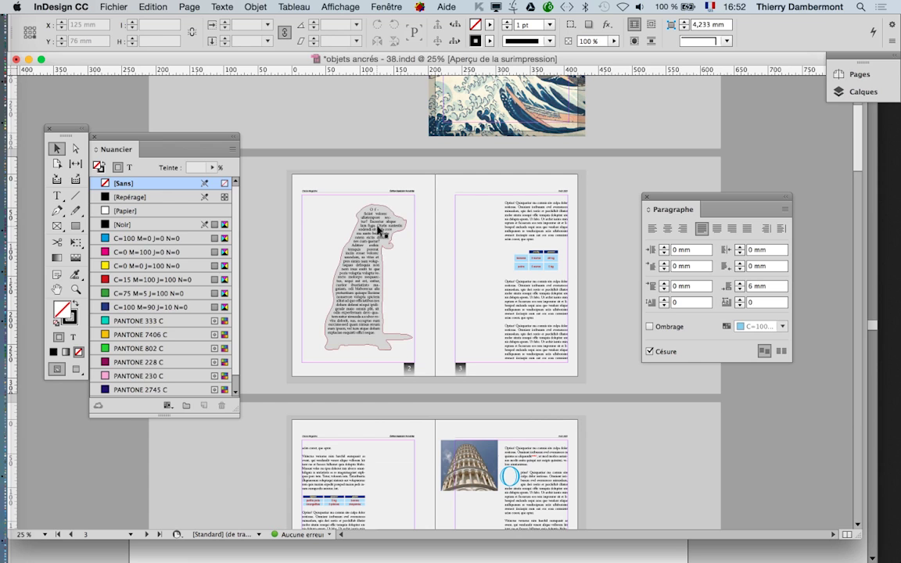
scroll(499, 244, down, 1)
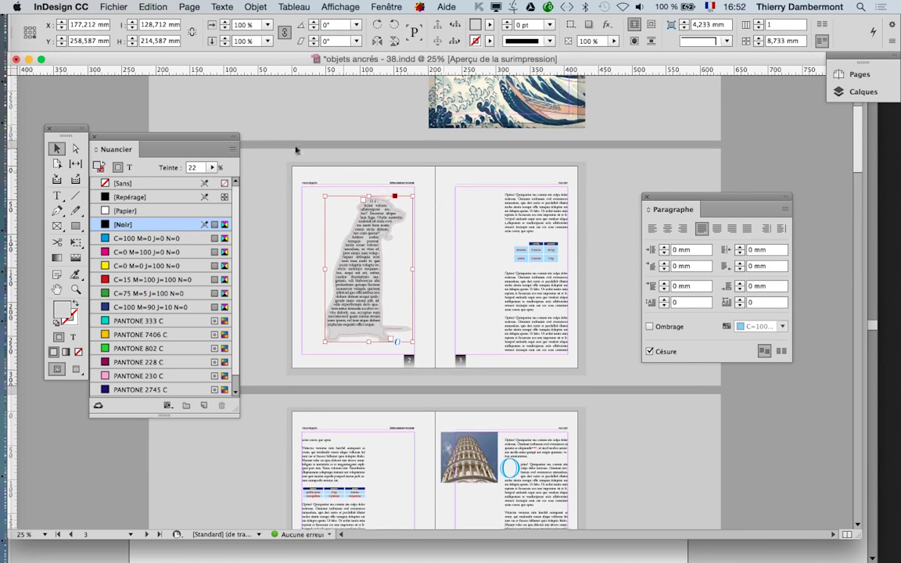
drag(189, 139, 238, 363)
drag(243, 307, 219, 321)
- Deselect everything, paste the running dog silhouette and position it within the margins of page 2
click(339, 304)
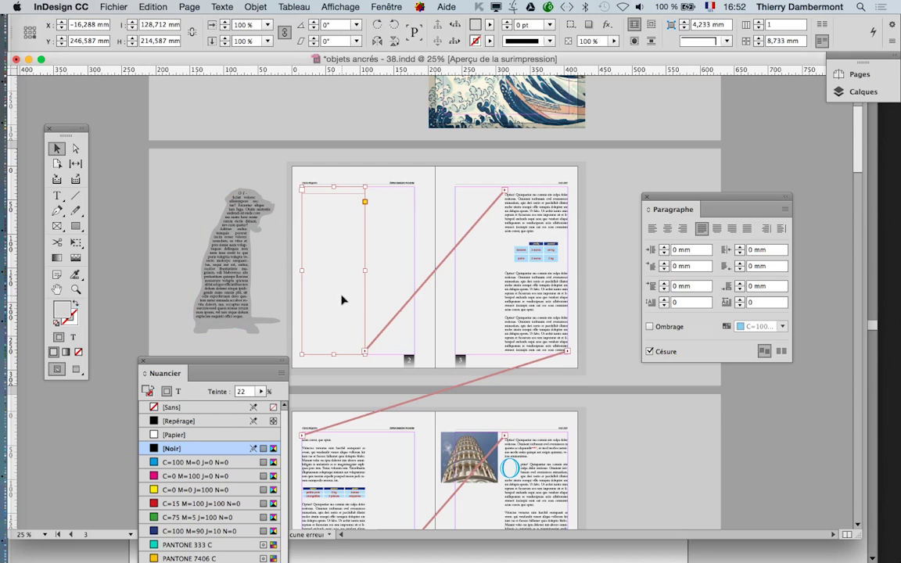
key(super+shift+a)
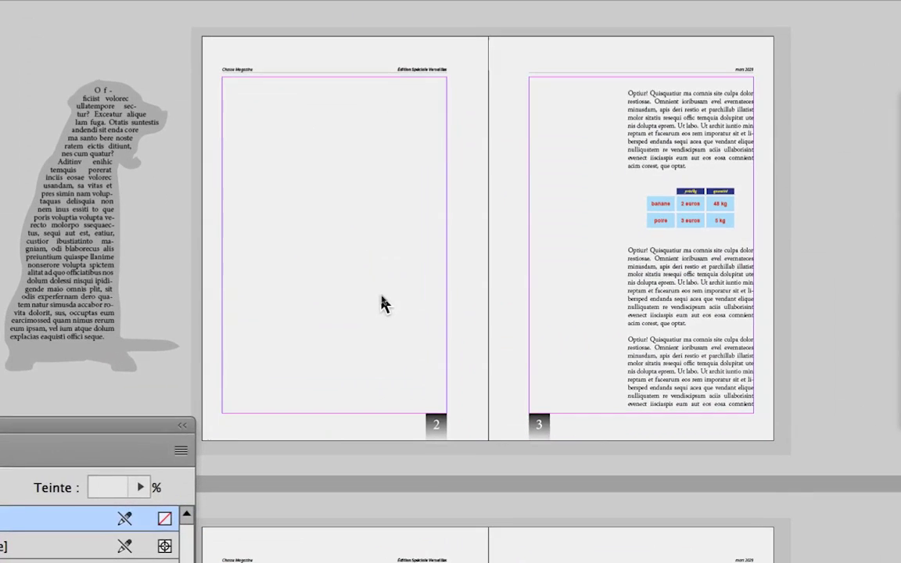
key(super+v)
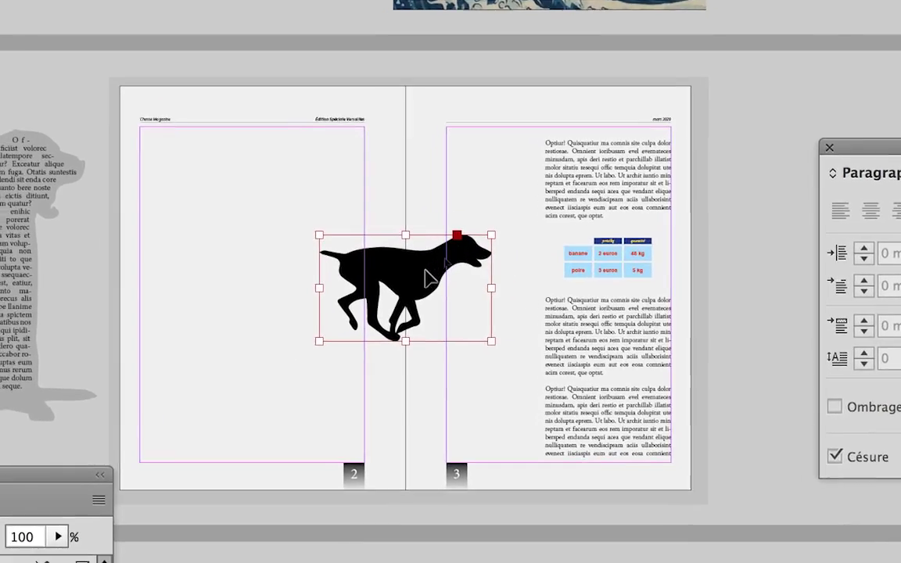
drag(429, 278, 374, 268)
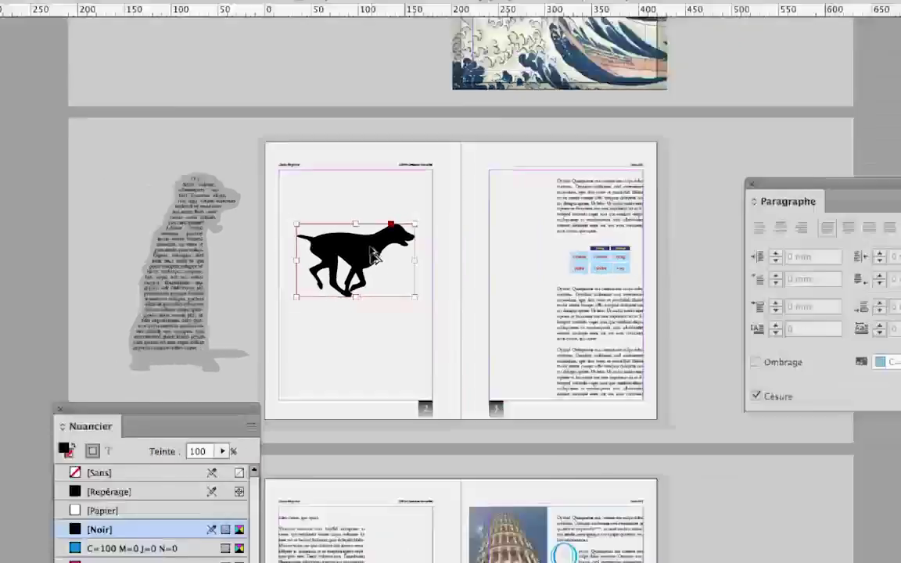
key(super+equal)
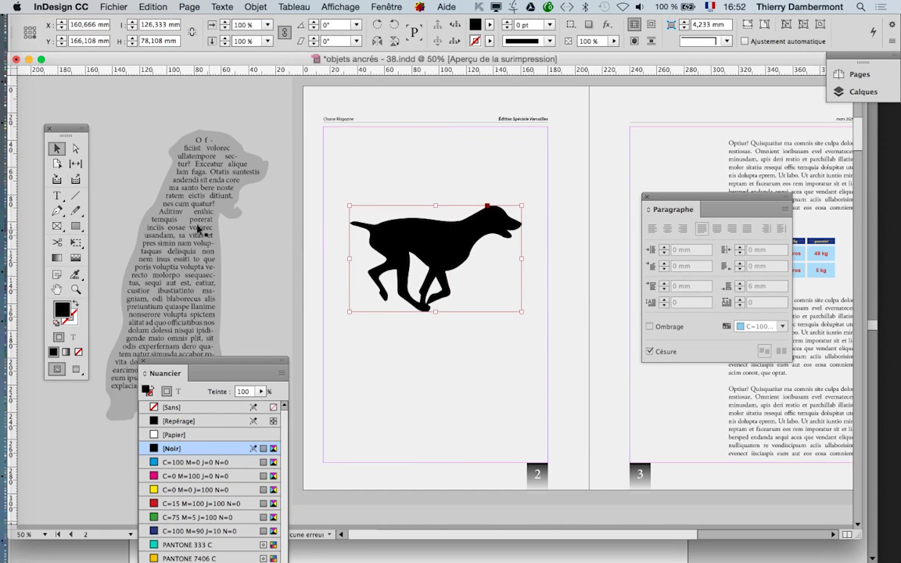
- Turn the running dog silhouette into a text frame and fill it with placeholder text
click(435, 235)
right_click(436, 242)
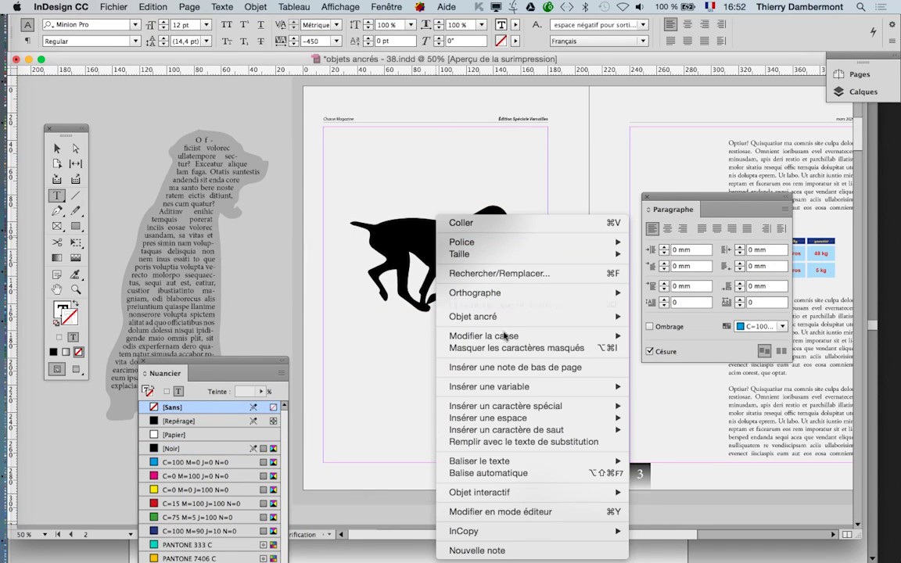
click(538, 445)
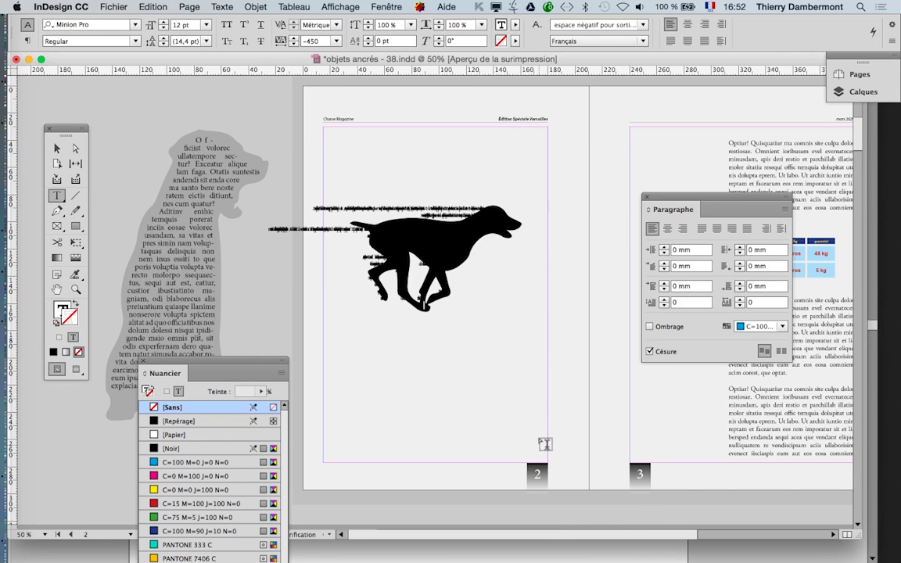
- Select all the text in the running dog and apply the [Sans] character style to clear the negative-spacing style
key(super+a)
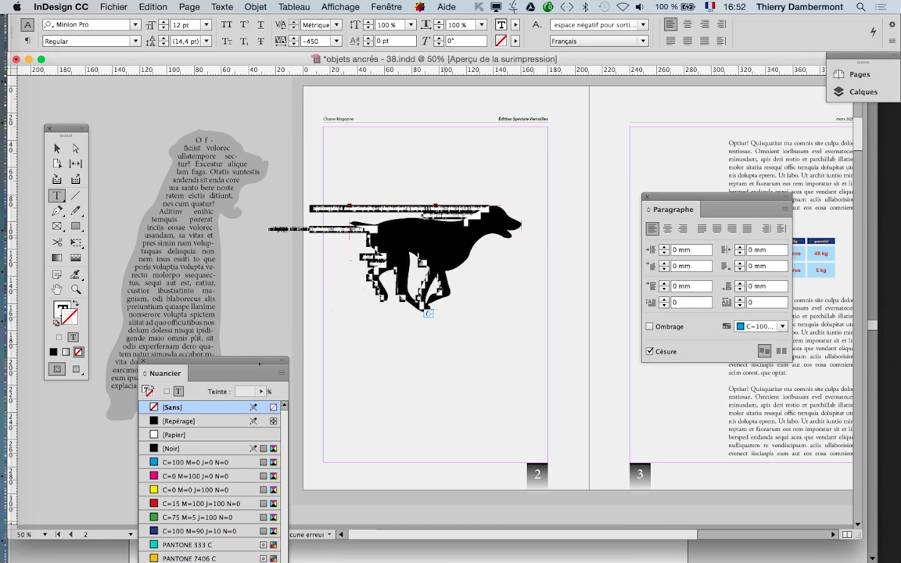
click(223, 7)
click(258, 133)
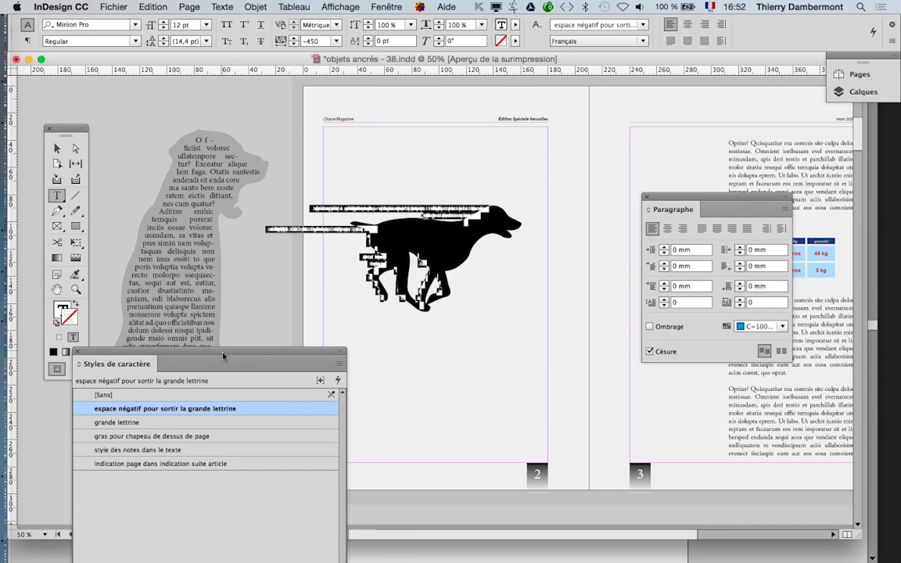
drag(222, 354, 662, 393)
drag(196, 366, 178, 323)
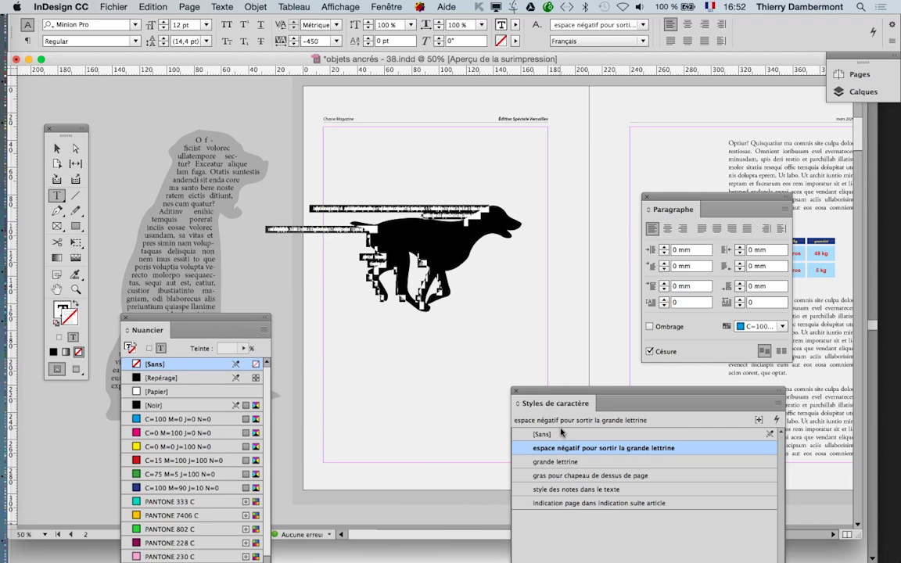
drag(549, 394, 549, 158)
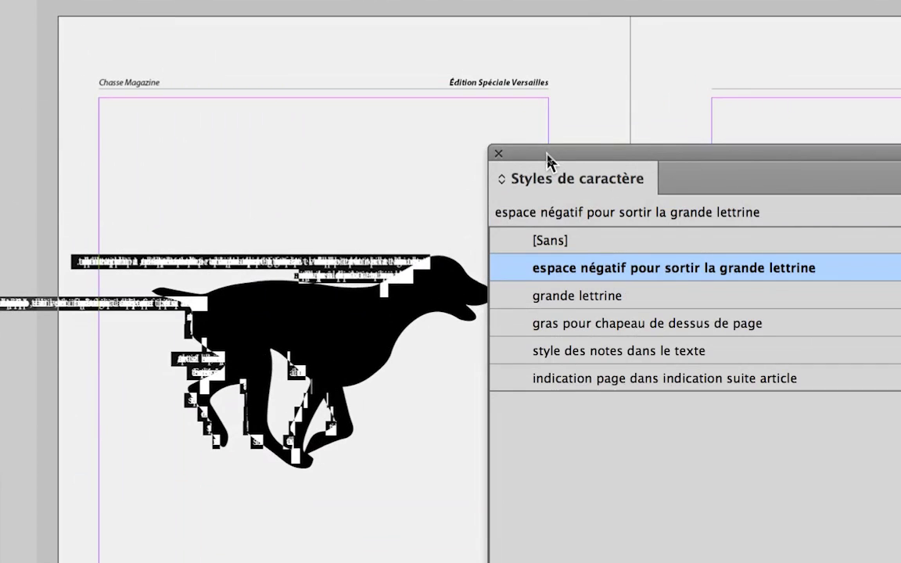
click(559, 242)
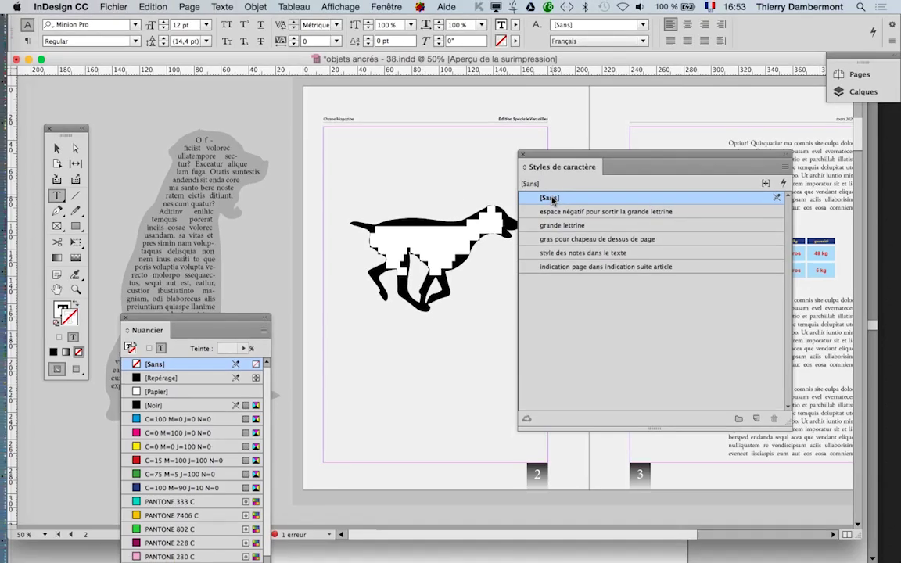
drag(618, 158, 688, 156)
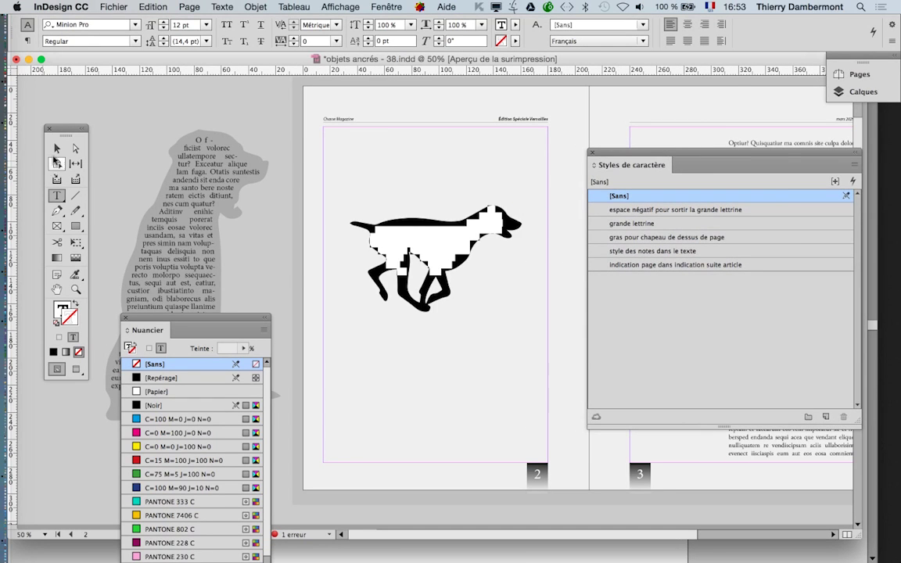
- Select the running dog frame and set the tint of its [Noir] fill to 29%
click(57, 148)
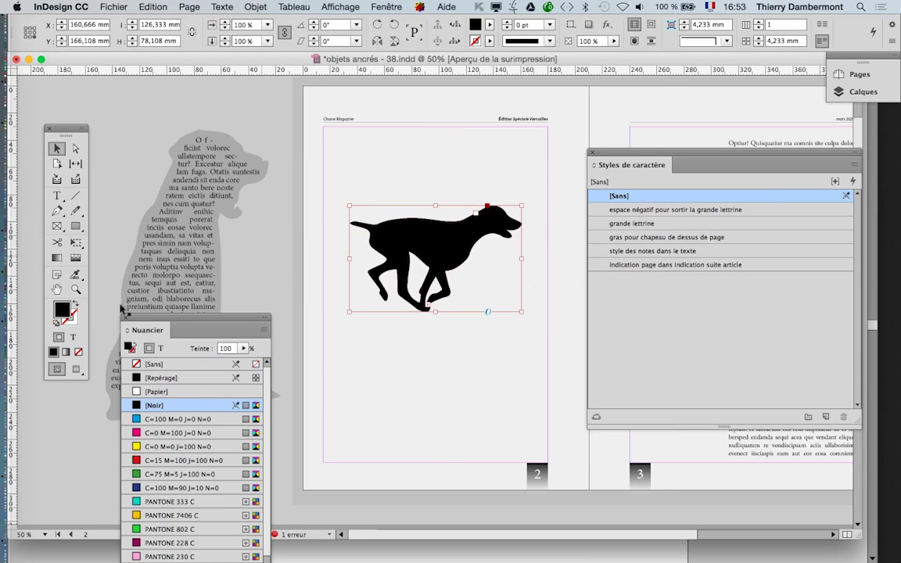
click(243, 348)
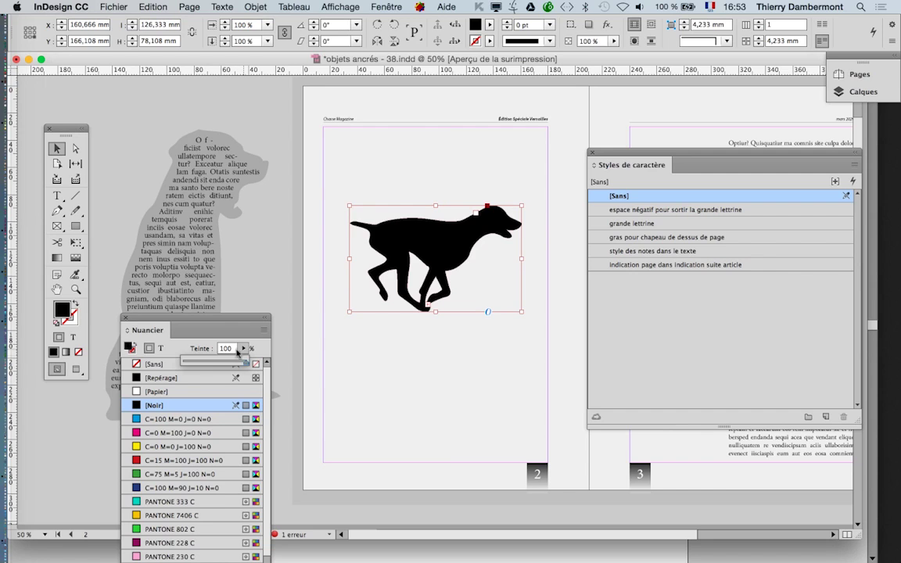
click(202, 365)
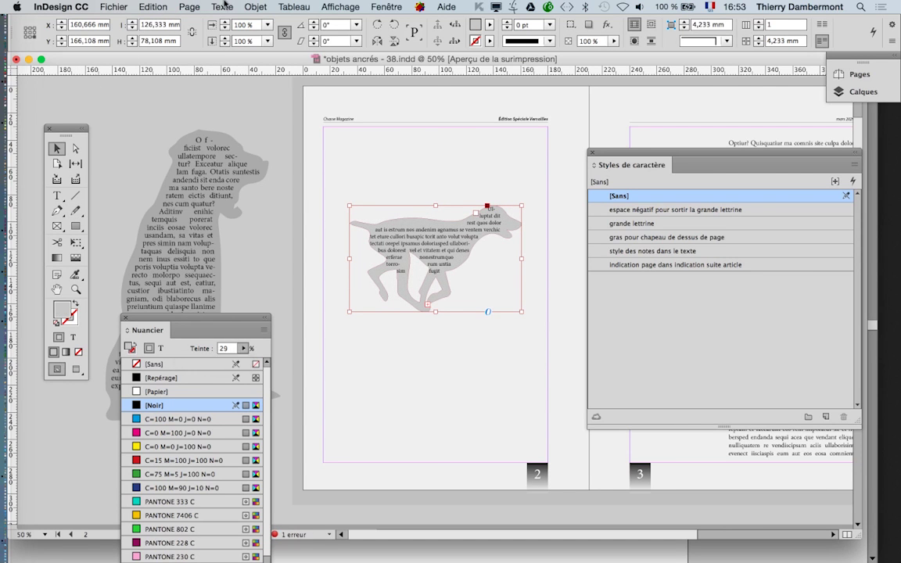
- Reduce the running dog frame's text size to 10 pt
click(222, 6)
click(239, 67)
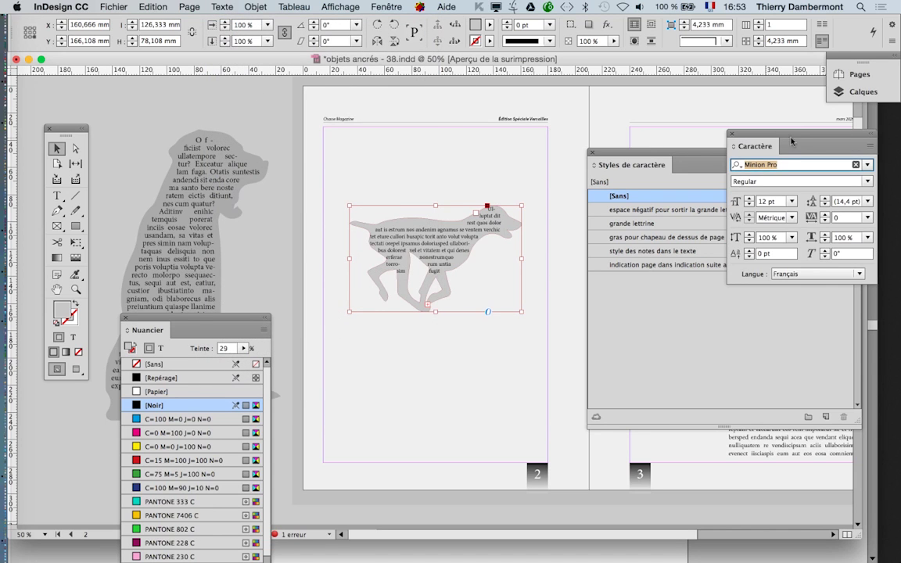
drag(783, 138, 645, 143)
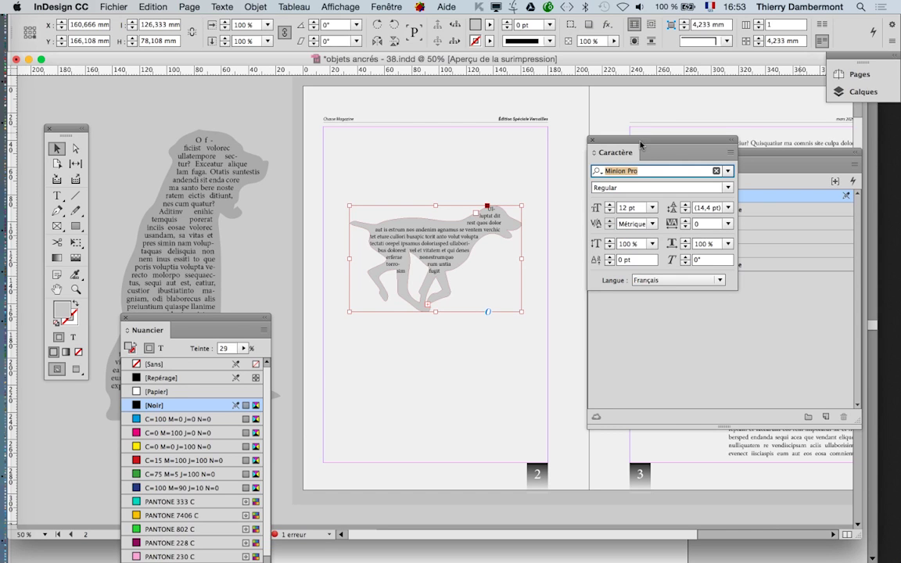
click(612, 211)
click(612, 212)
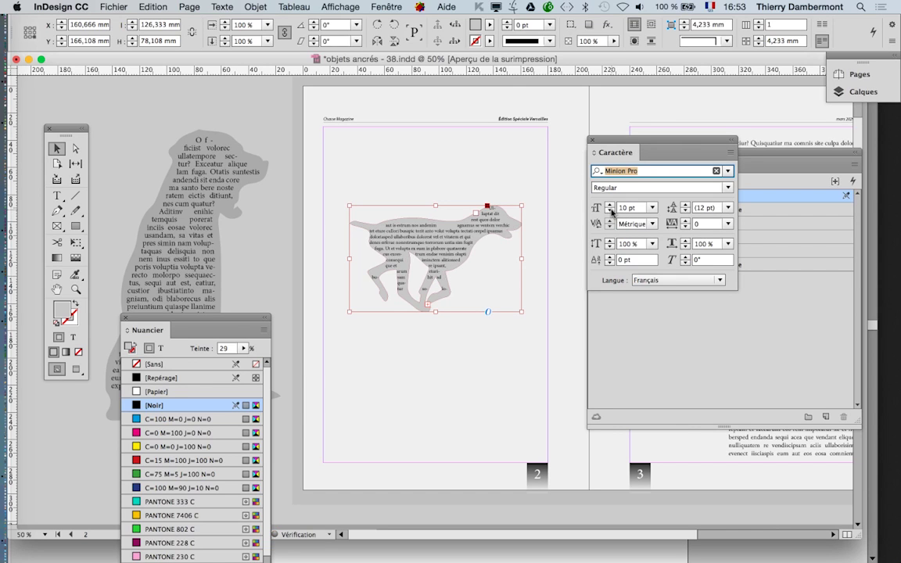
- Give the running dog text frame an inner margin of 2 mm, check the text fit up close and deselect the frame
click(256, 7)
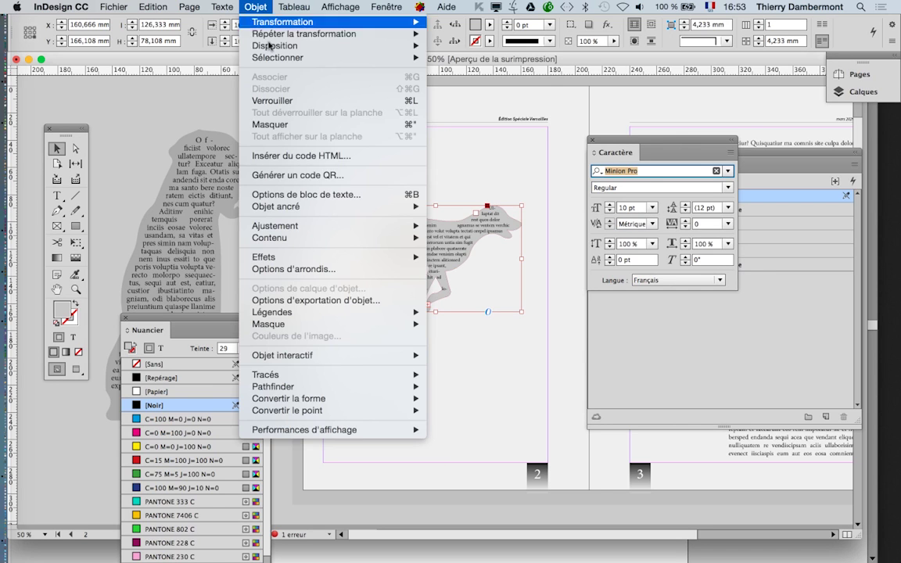
click(342, 192)
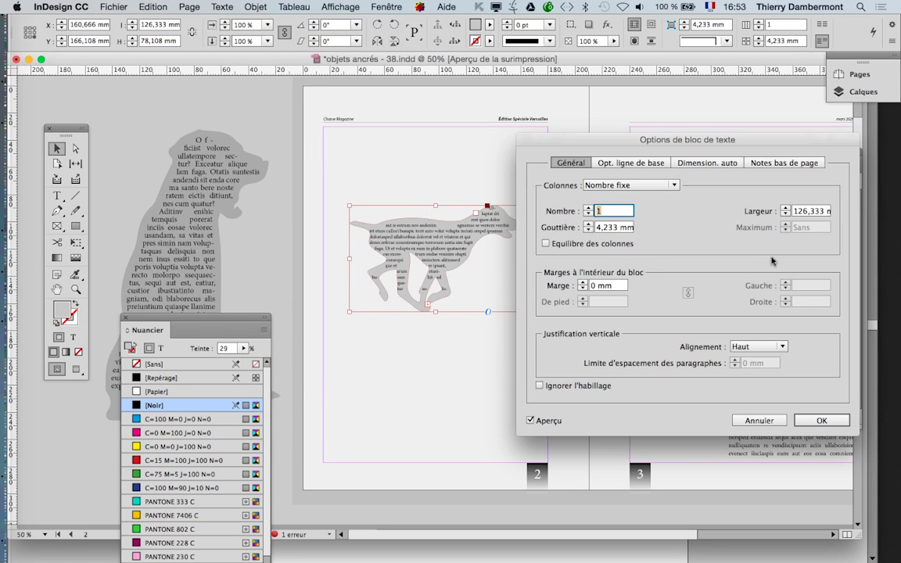
click(582, 282)
click(582, 283)
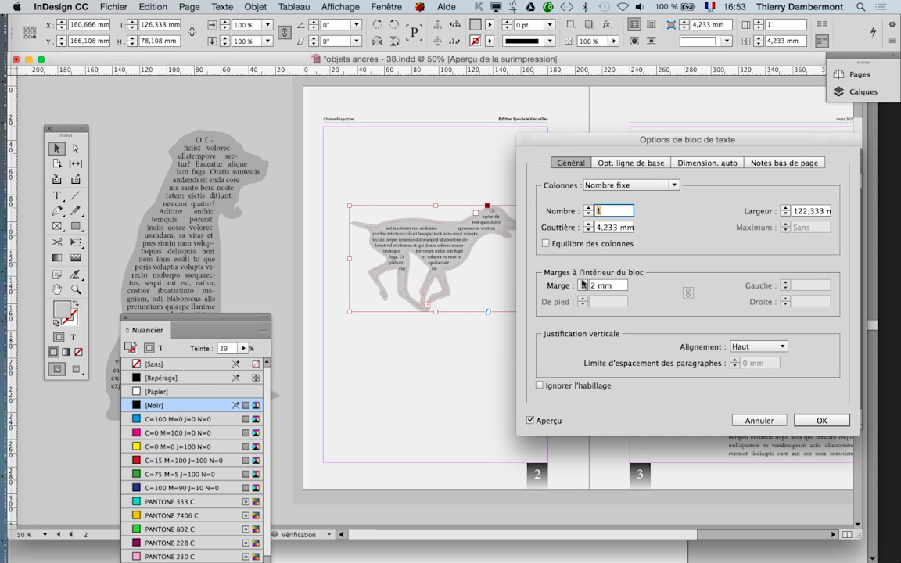
click(802, 419)
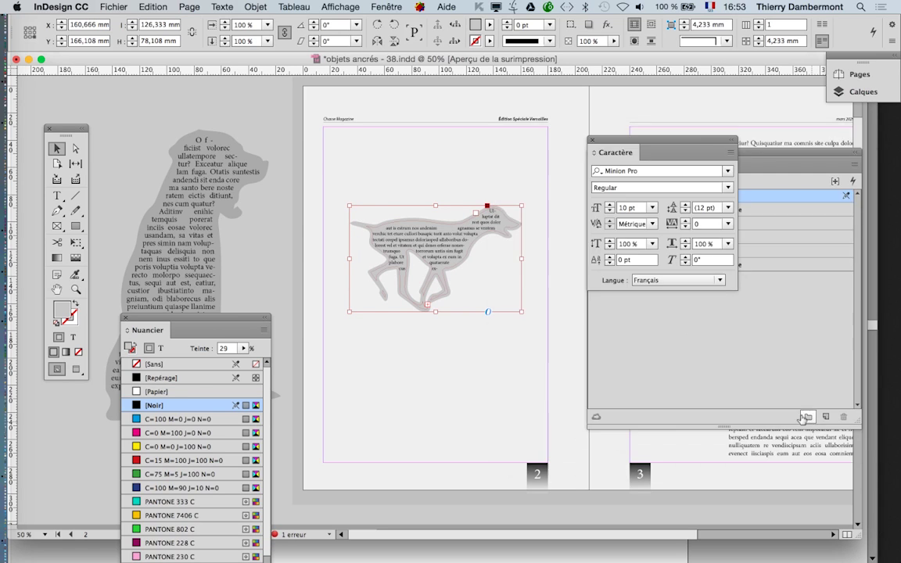
scroll(405, 281, up, 1)
scroll(407, 284, up, 1)
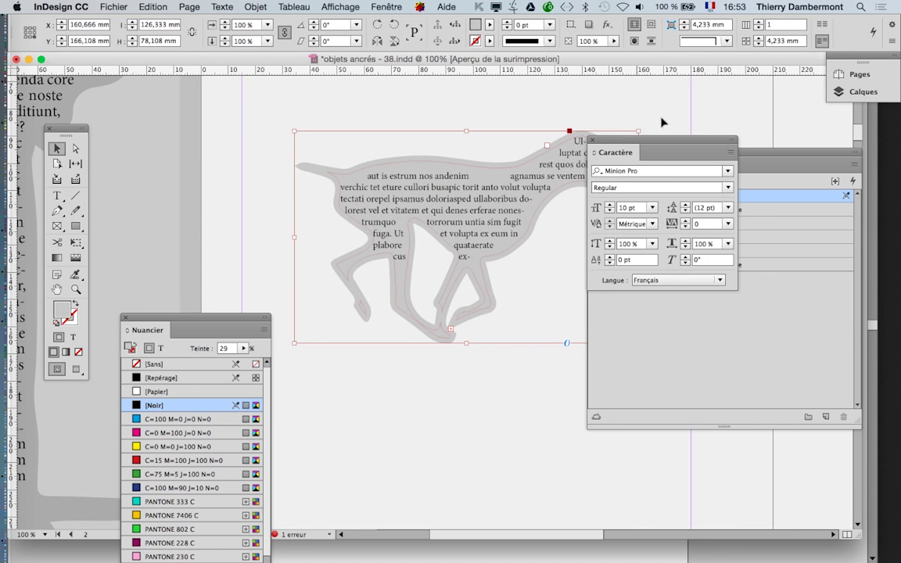
drag(626, 144, 673, 174)
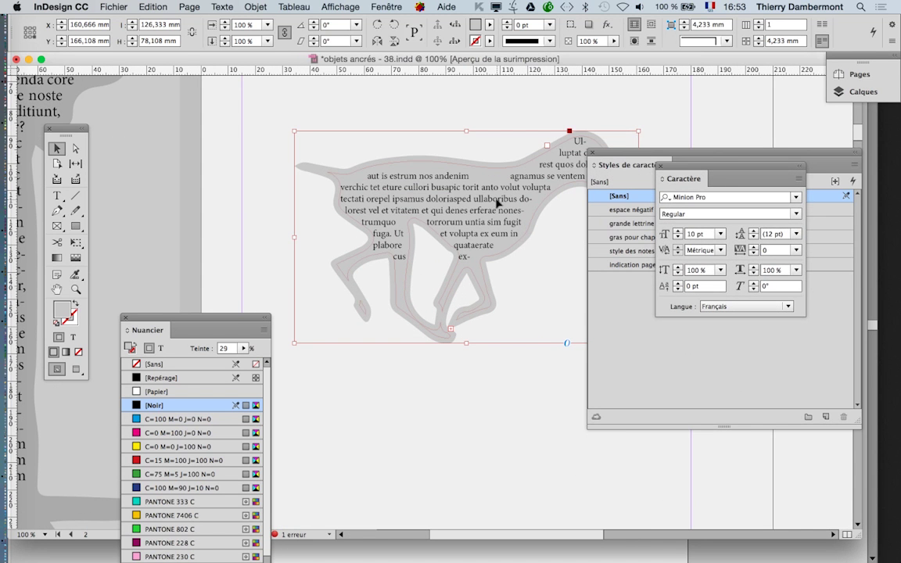
scroll(444, 223, down, 1)
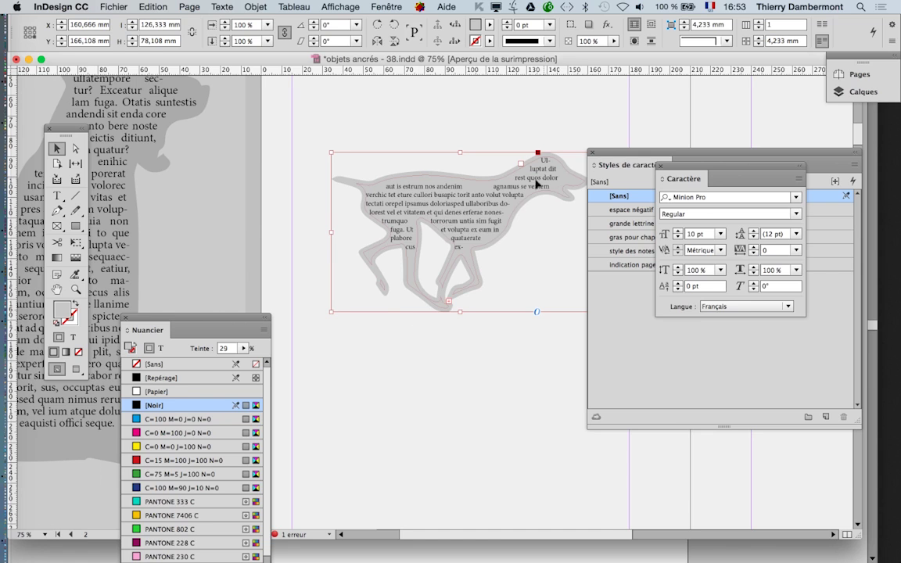
scroll(402, 185, right, 3)
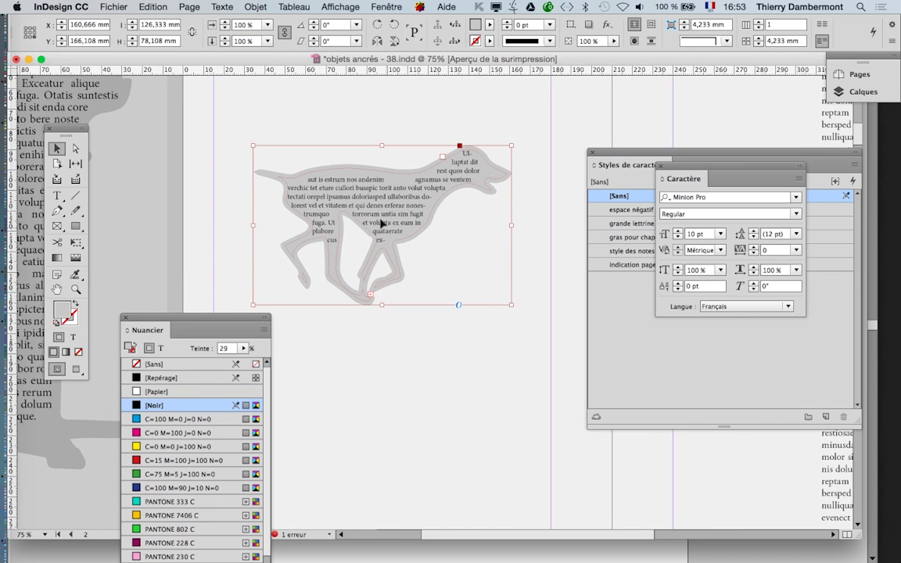
click(204, 275)
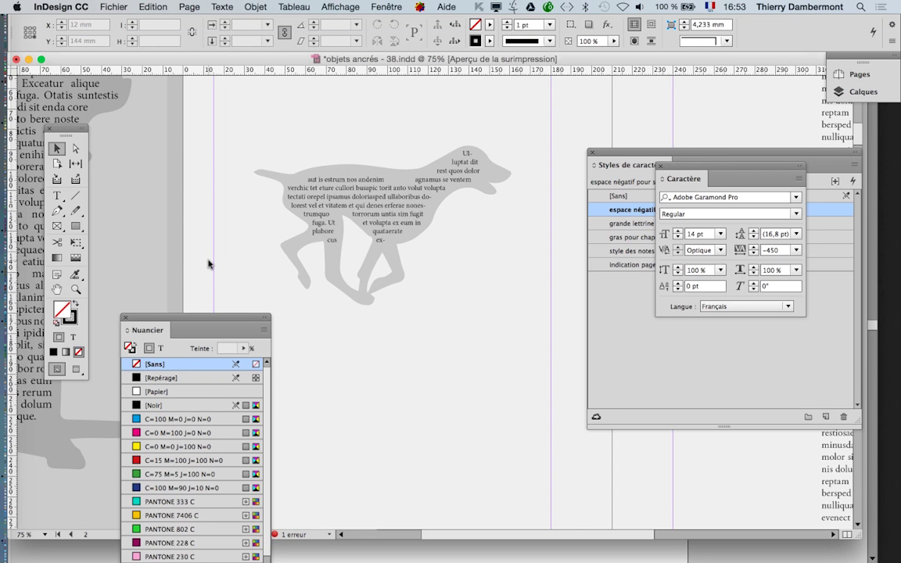
- Save the document as a new version named "objets ancrés - 39.indd"
key(super+alt+t)
click(114, 6)
click(156, 99)
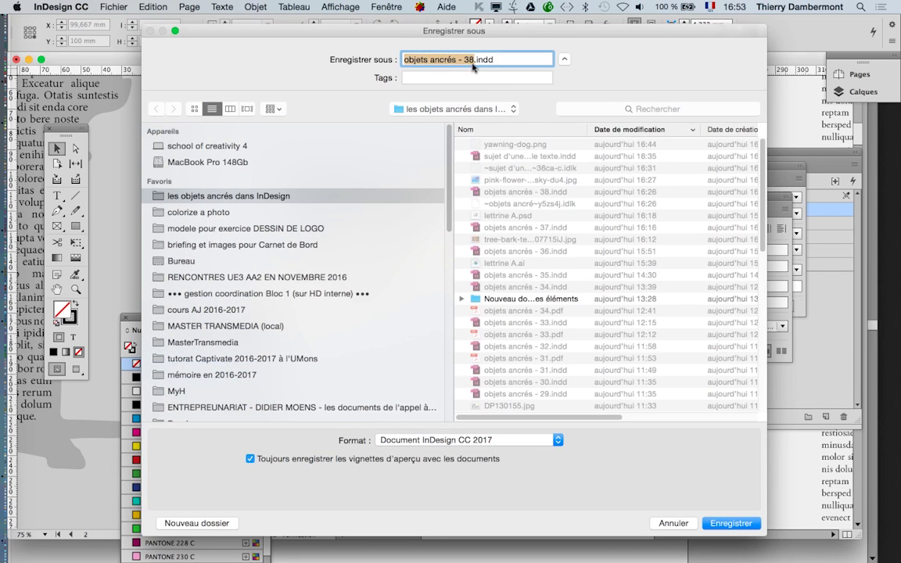
click(473, 61)
key(BackSpace)
text(9)
key(Return)
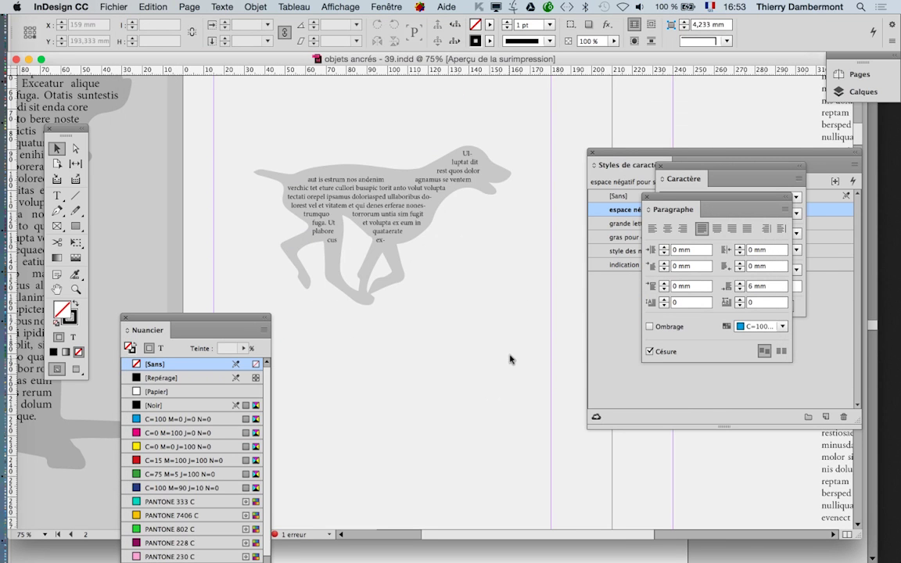
- Display the running dog at 100% and close the character style, paragraph, character and swatch panels
key(super+1)
click(595, 154)
click(592, 153)
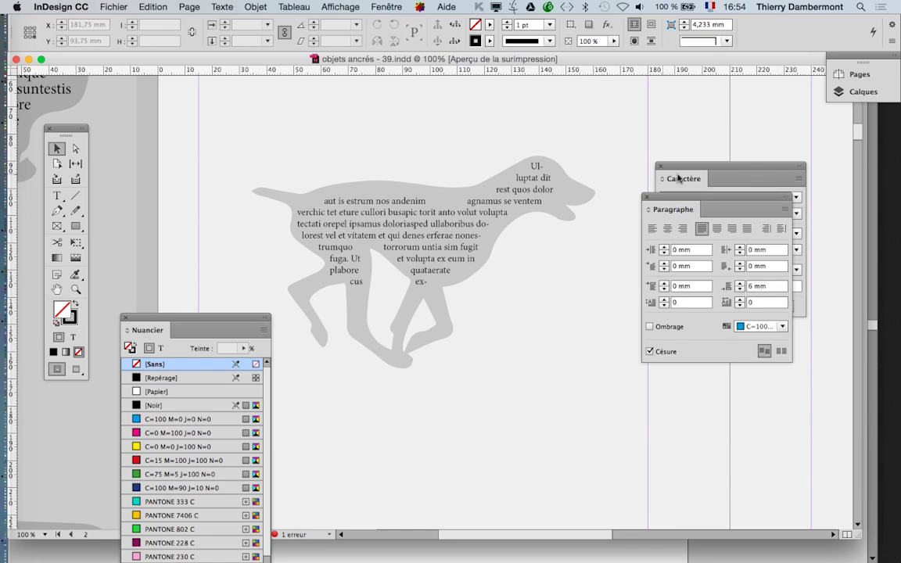
click(646, 197)
click(660, 165)
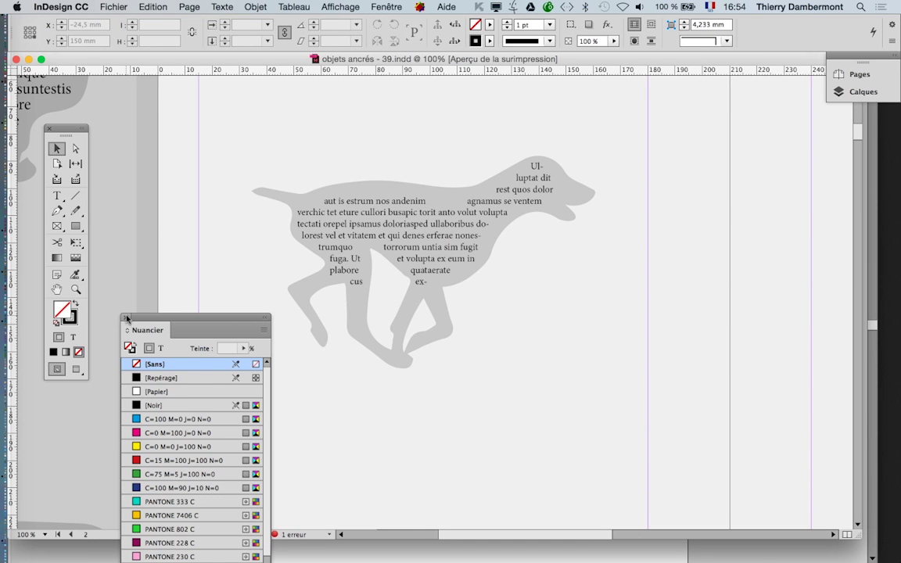
click(126, 319)
- Try rotating the running dog text frame by about 45° with Free Transform, and undo the rotation
click(318, 212)
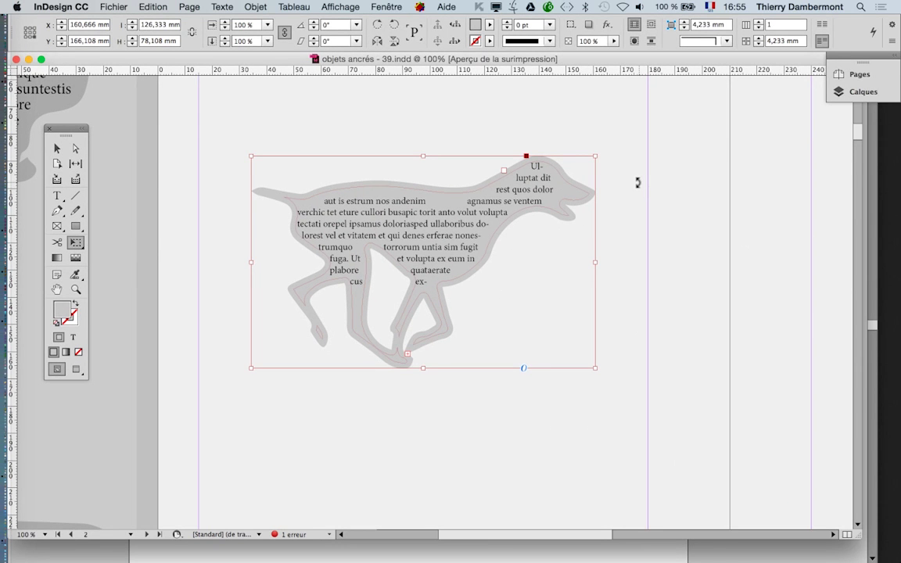
drag(635, 148, 470, 82)
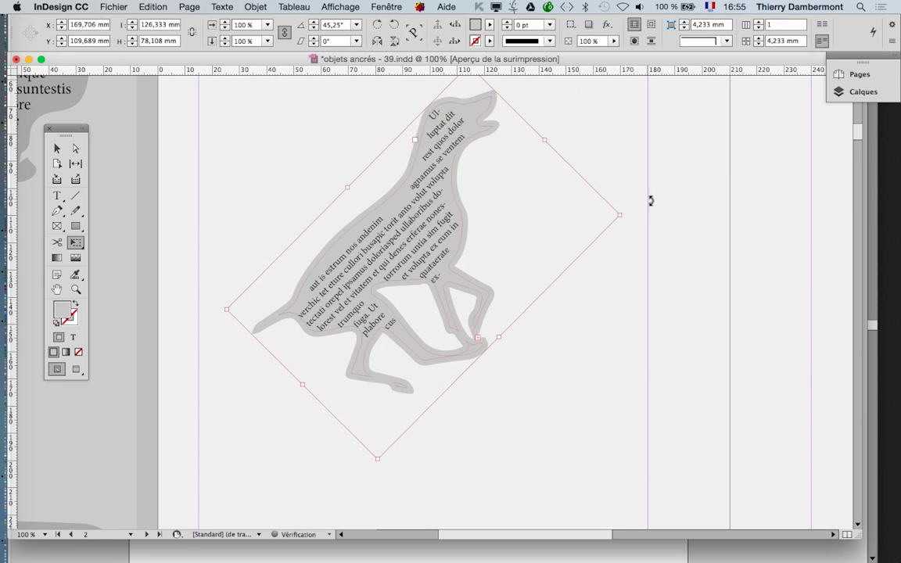
scroll(658, 205, up, 1)
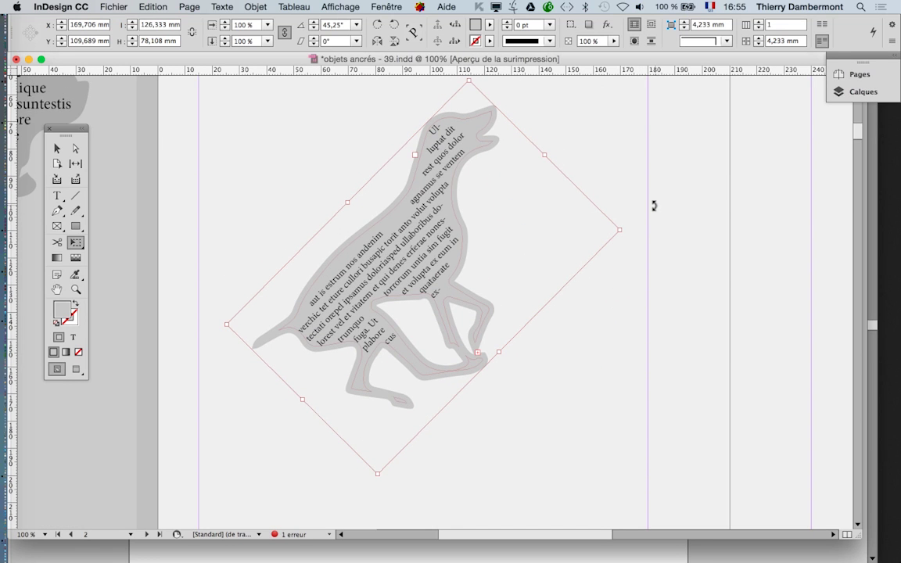
key(super+z)
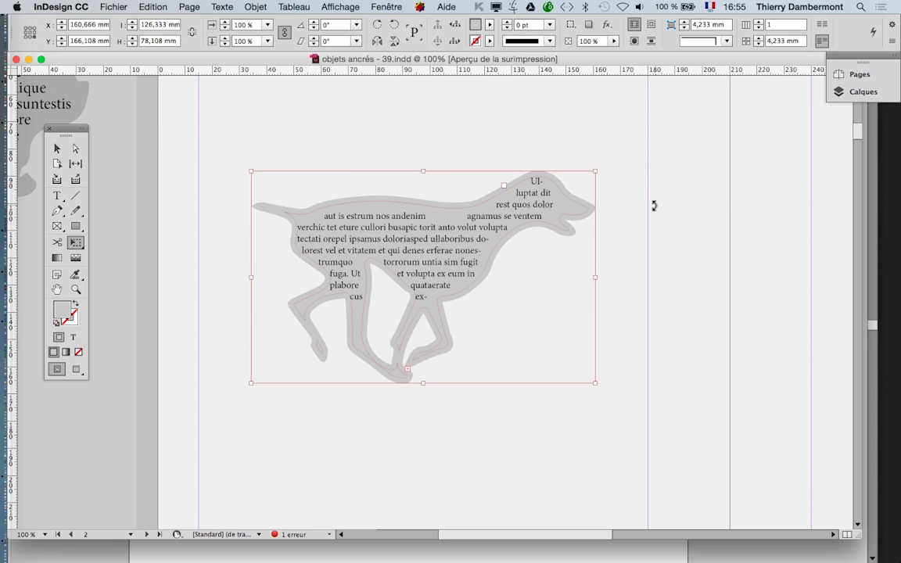
- Switch to Direct Selection for the running dog's outline and clear the current selection
click(75, 148)
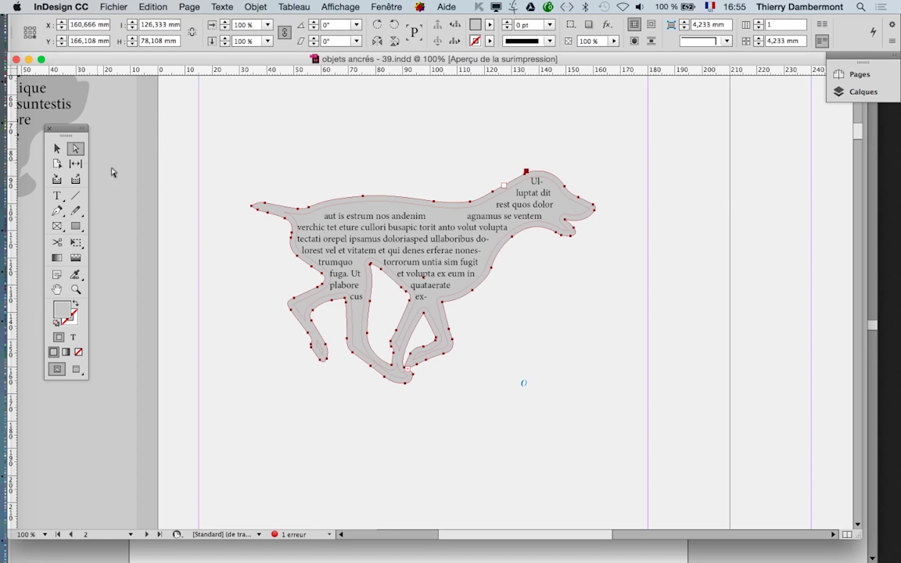
click(186, 209)
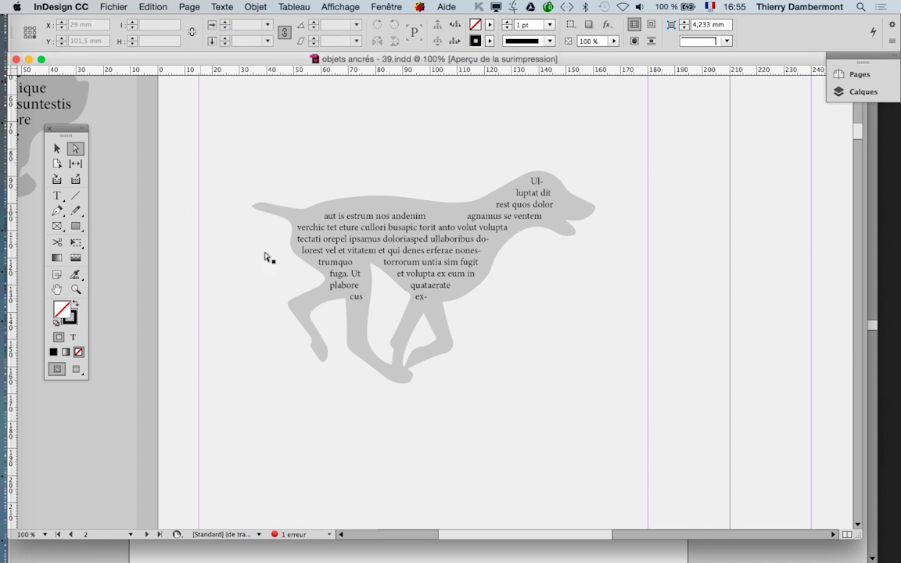